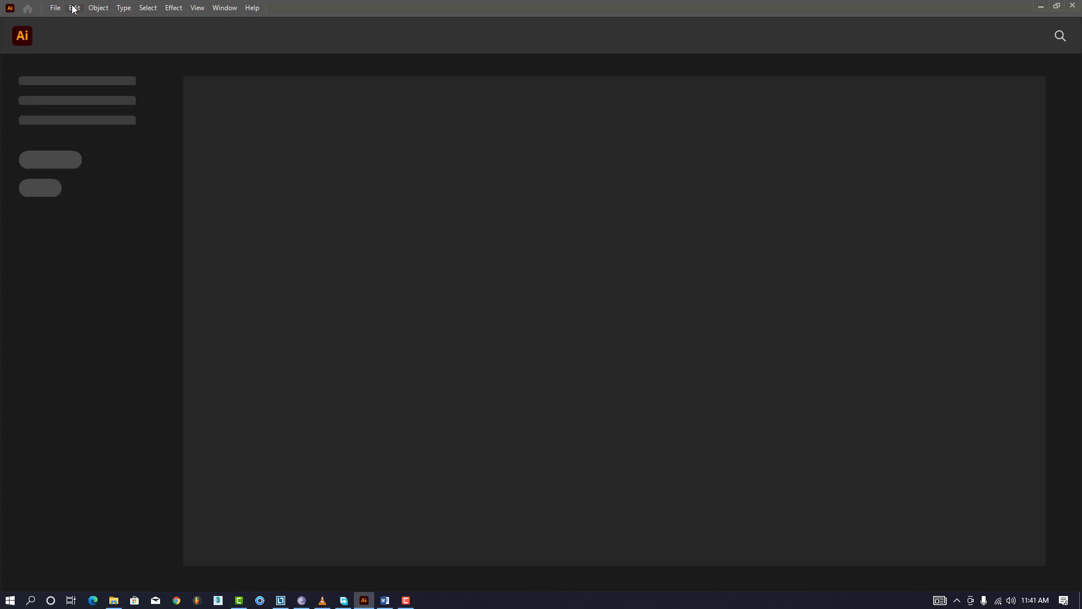
Start a new Illustrator document with its units set to Millimeters
click(56, 8)
click(62, 25)
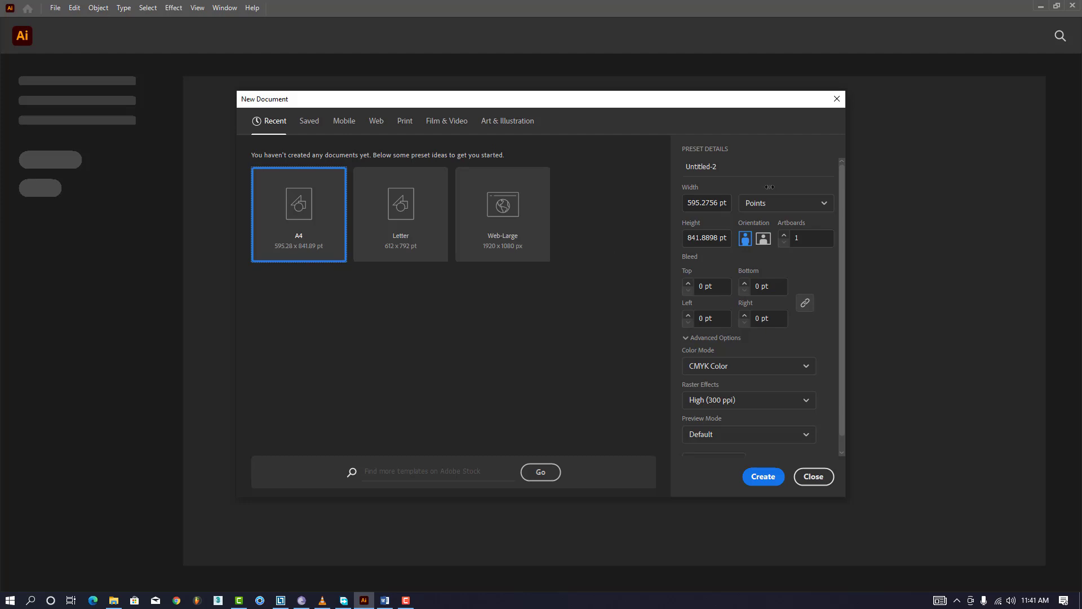
click(779, 202)
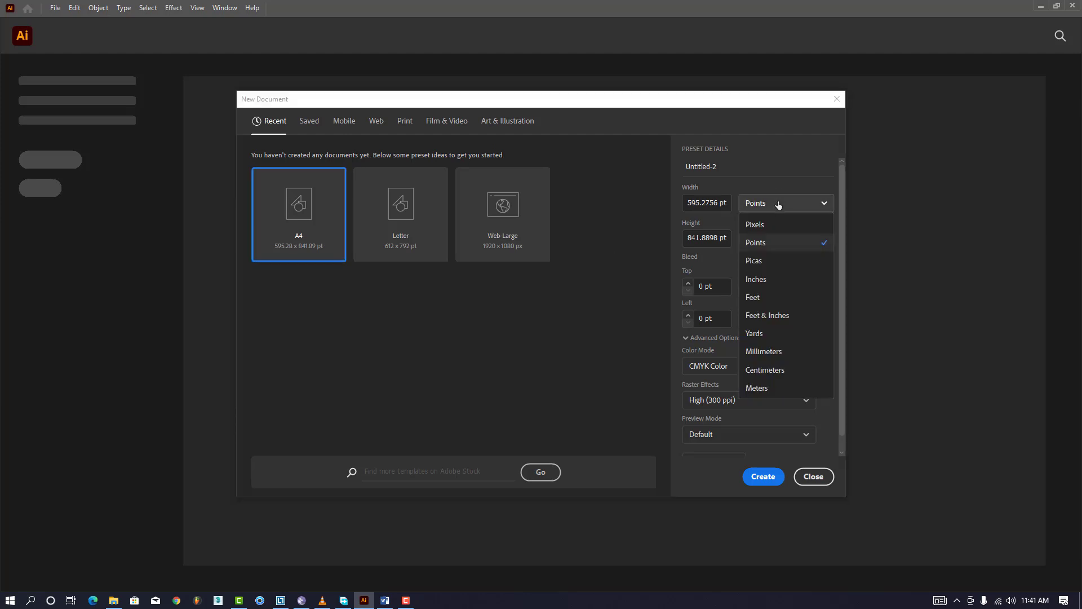
click(763, 351)
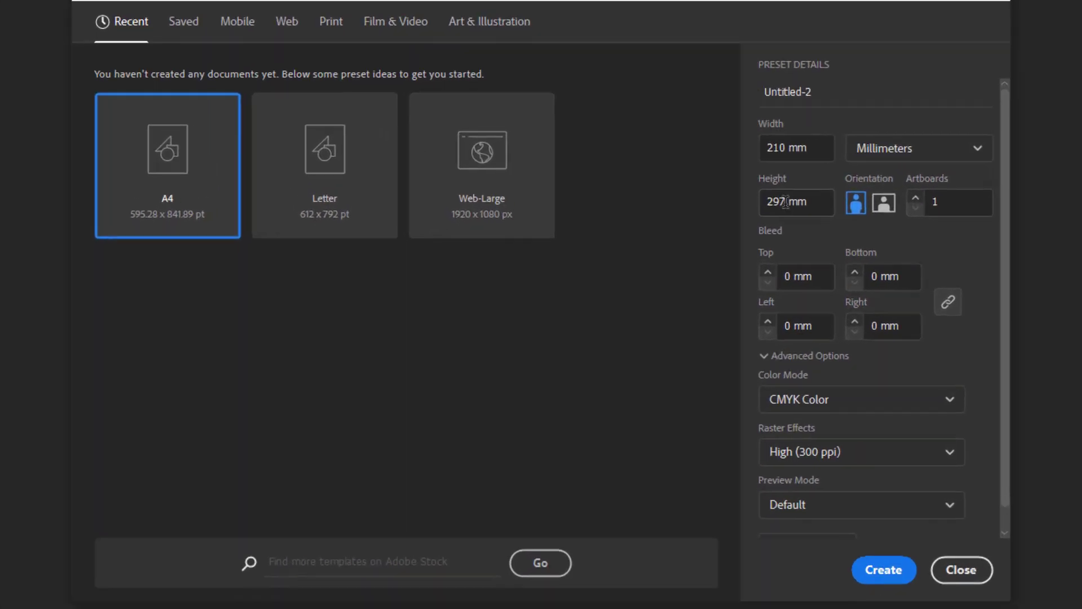
click(786, 202)
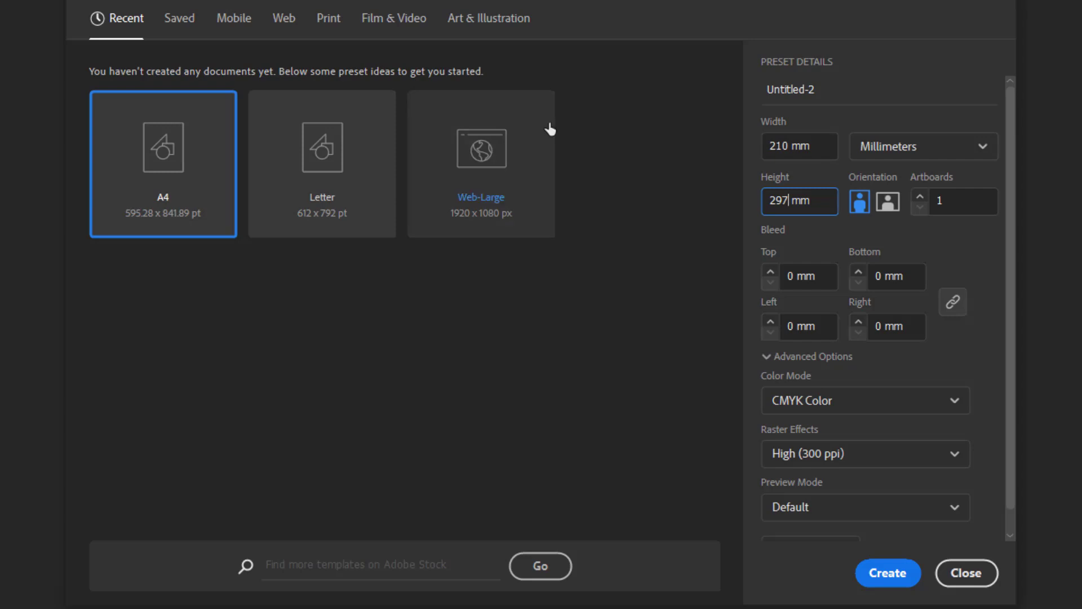
click(285, 19)
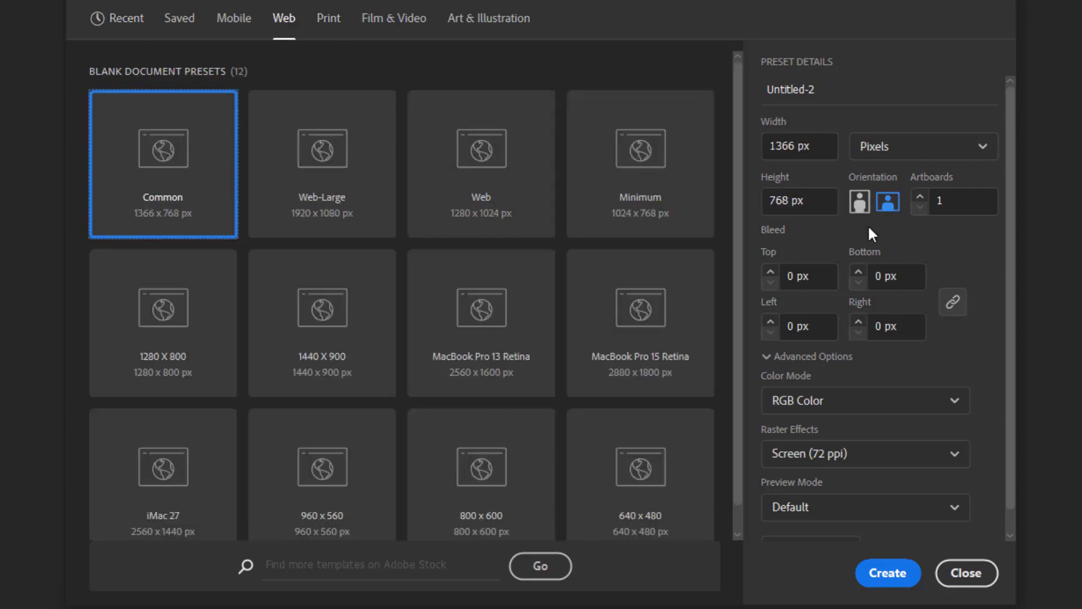
click(879, 147)
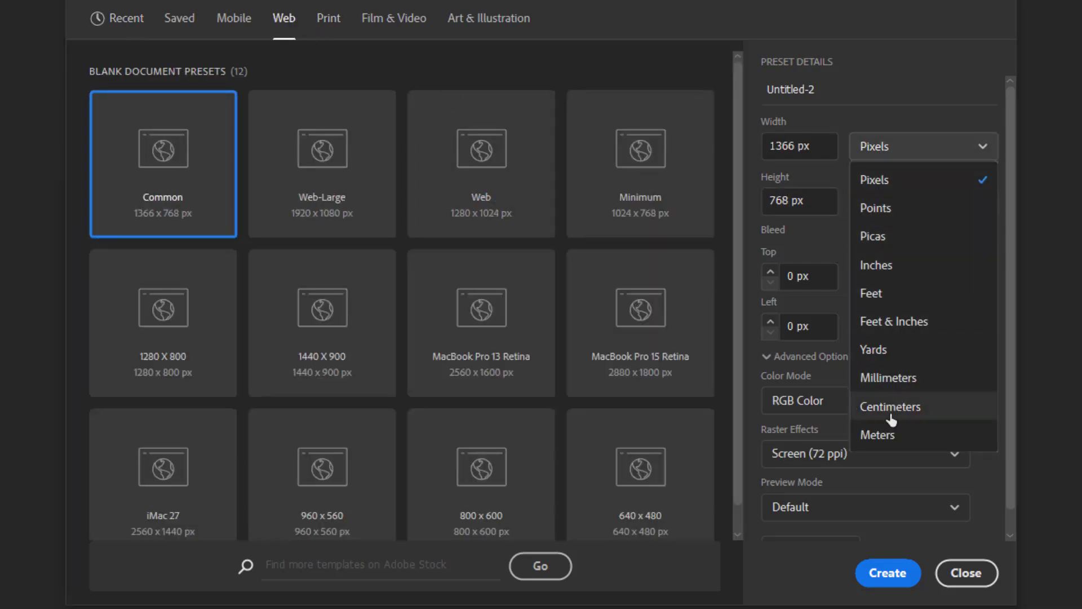
click(891, 379)
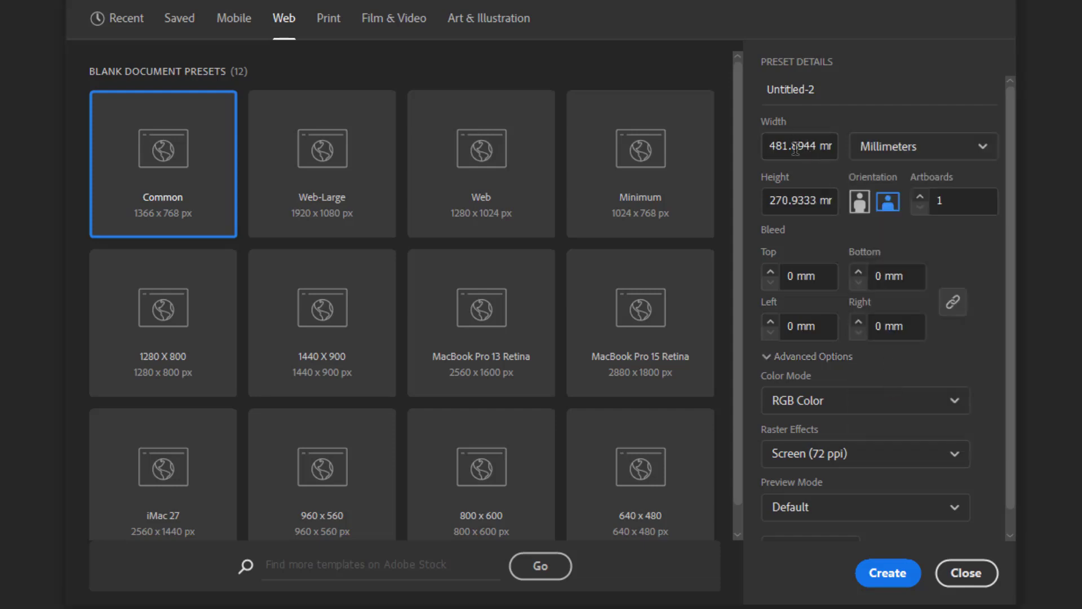
Set the page to 210 × 297 mm with High (300 ppi) raster effects
click(794, 147)
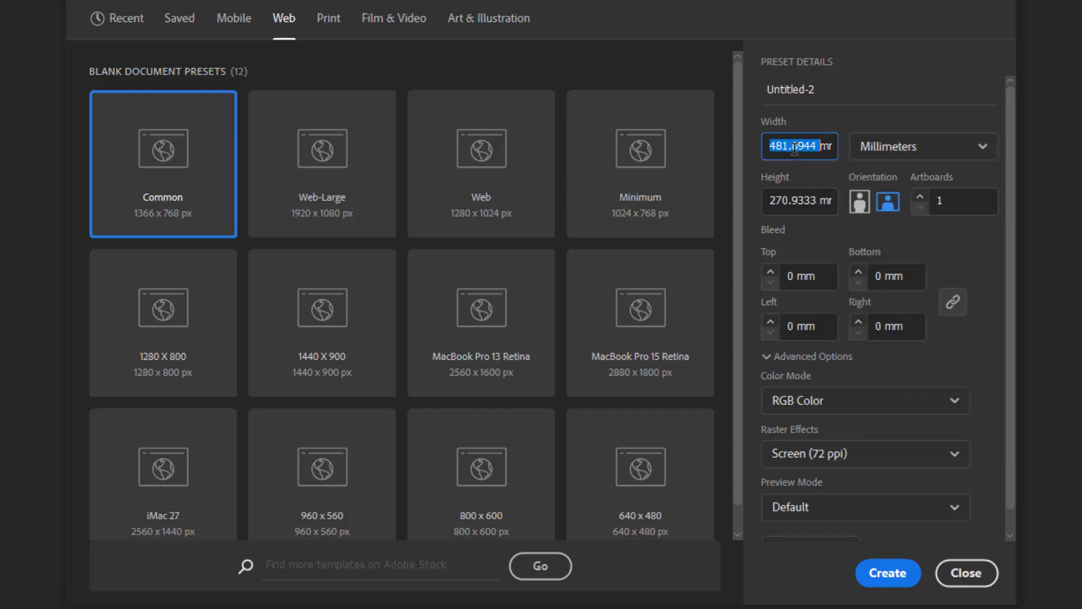
text(210mm)
click(801, 198)
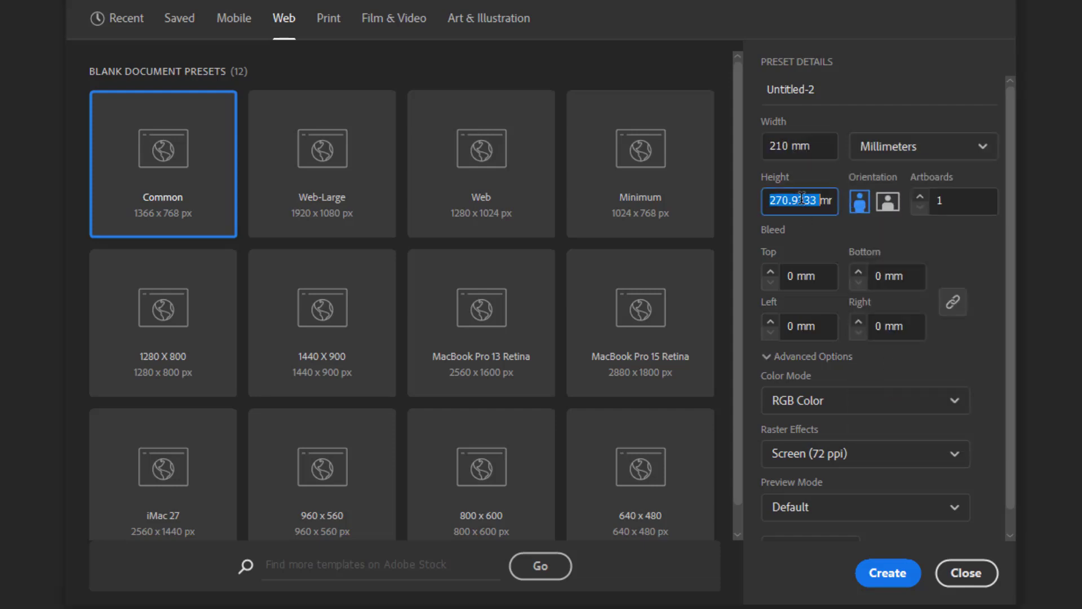
text(2)
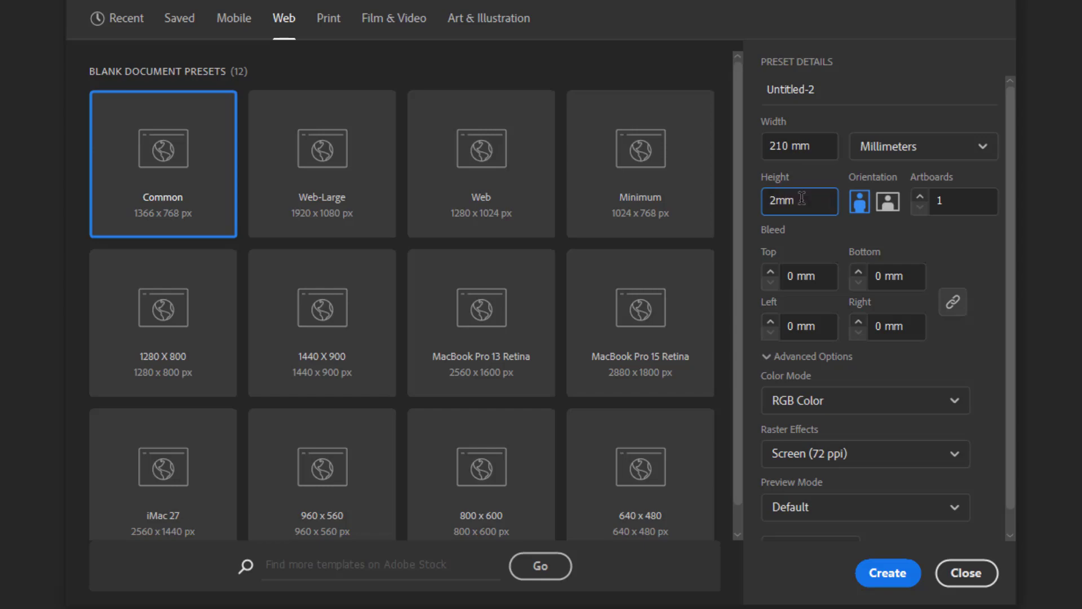
text(97)
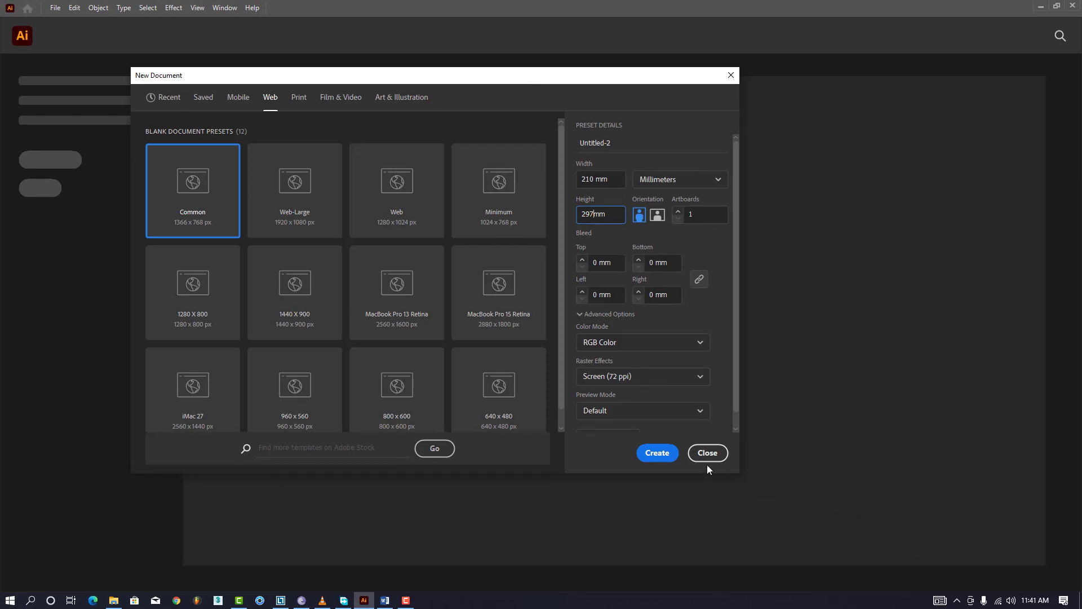
click(682, 380)
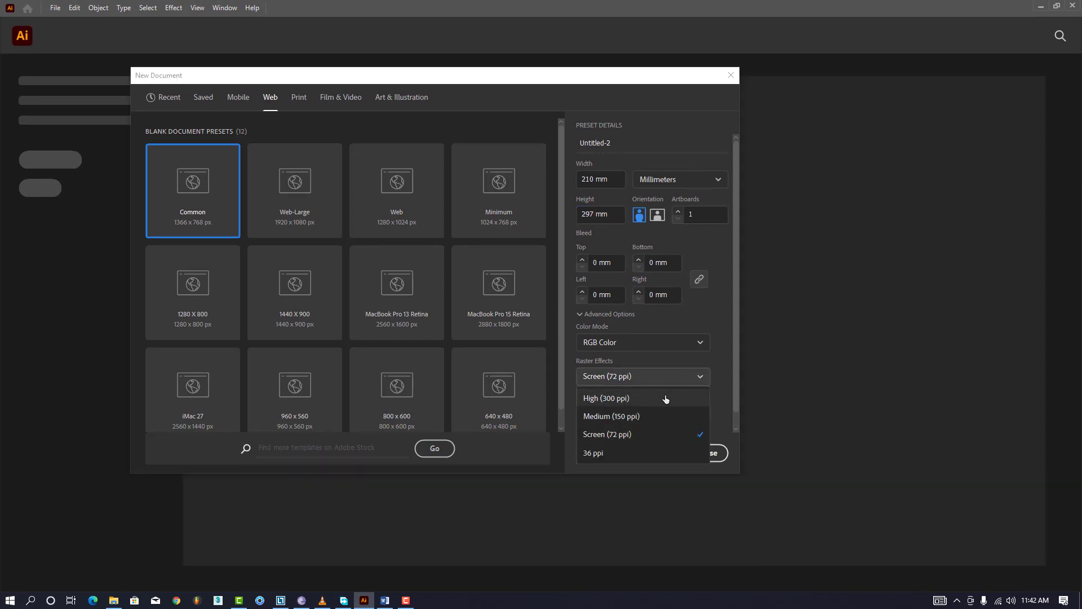
click(630, 399)
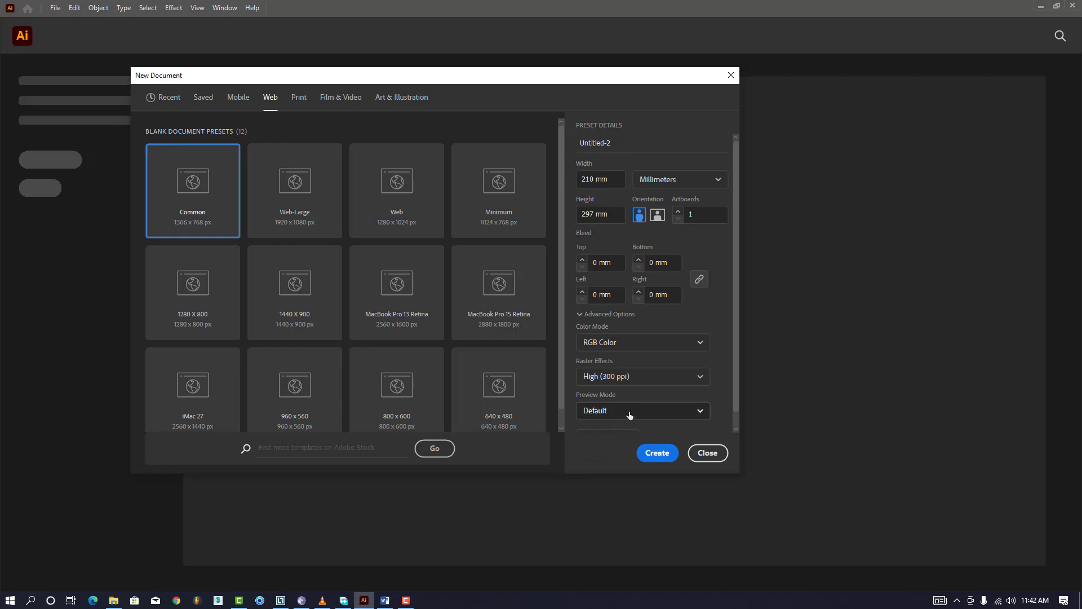
Name the document 'Letterhead' and create it
drag(736, 372, 737, 394)
scroll(738, 412, up, 1)
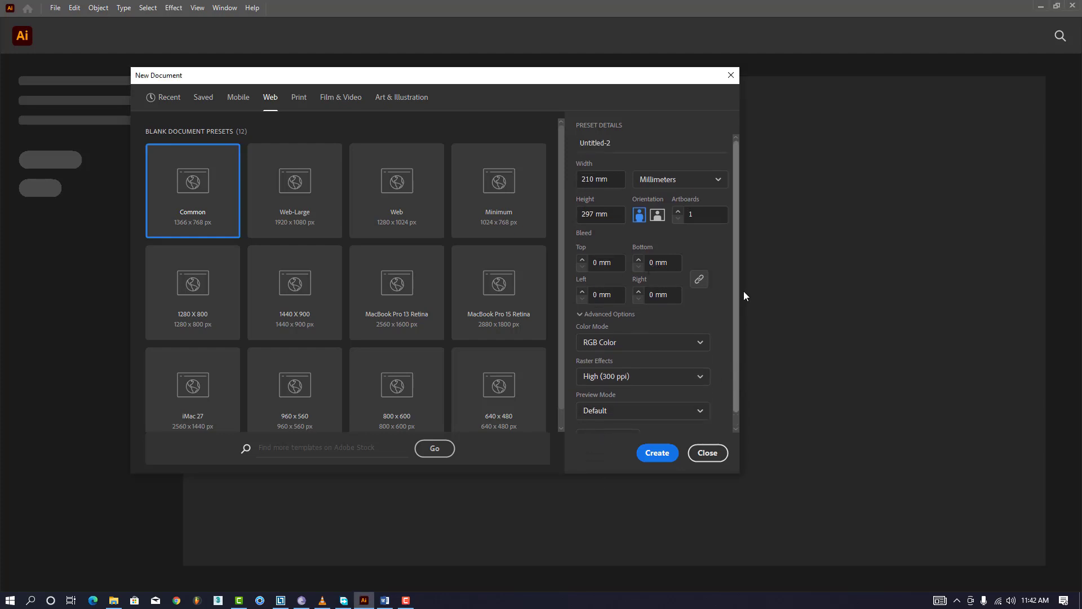
double_click(622, 143)
text(L)
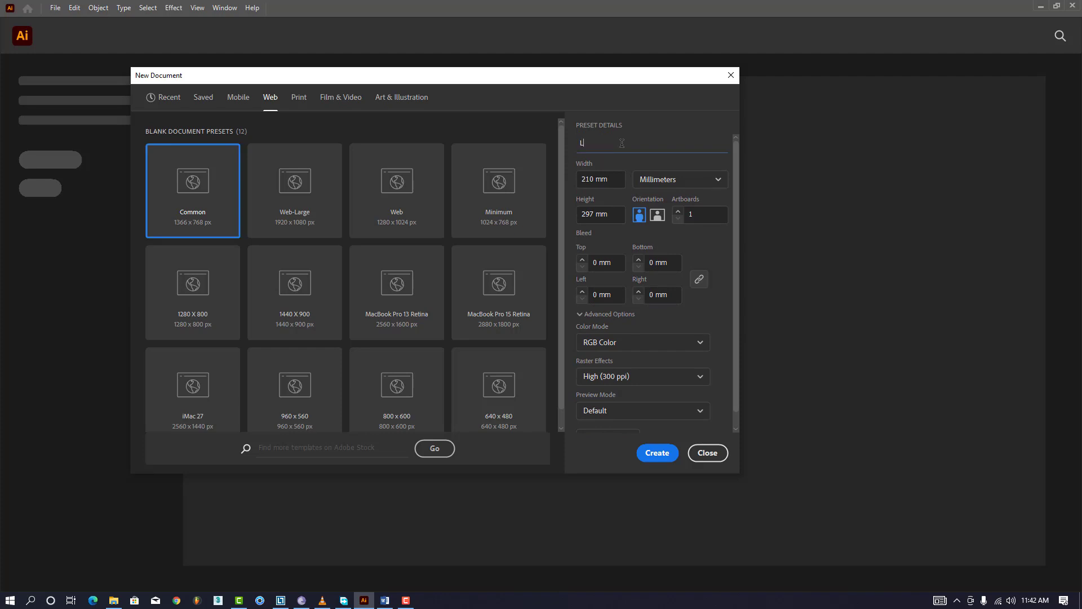
text(etterh)
text(ead)
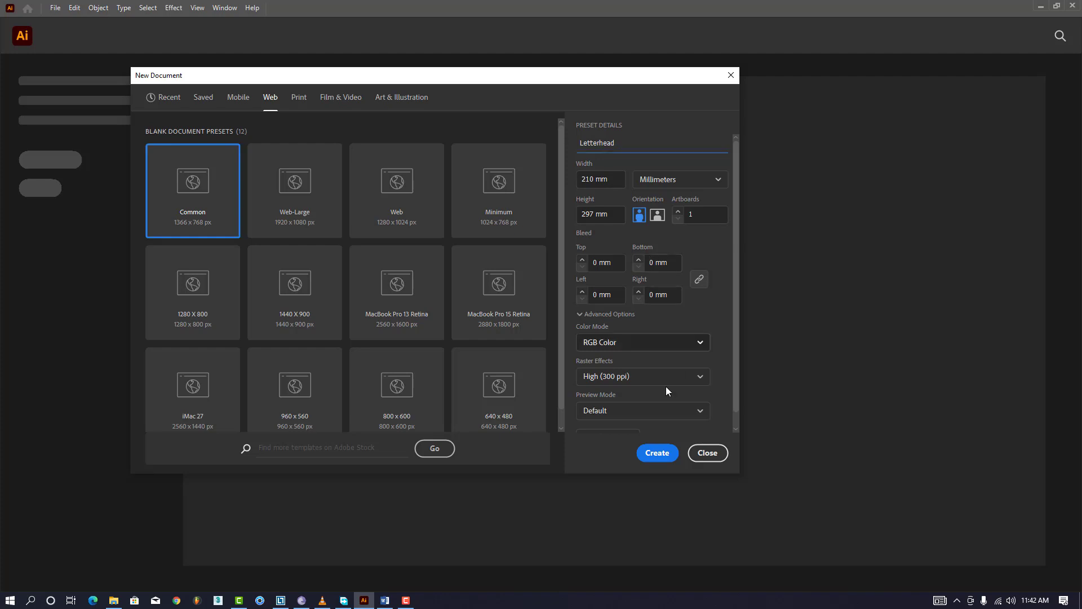
click(656, 452)
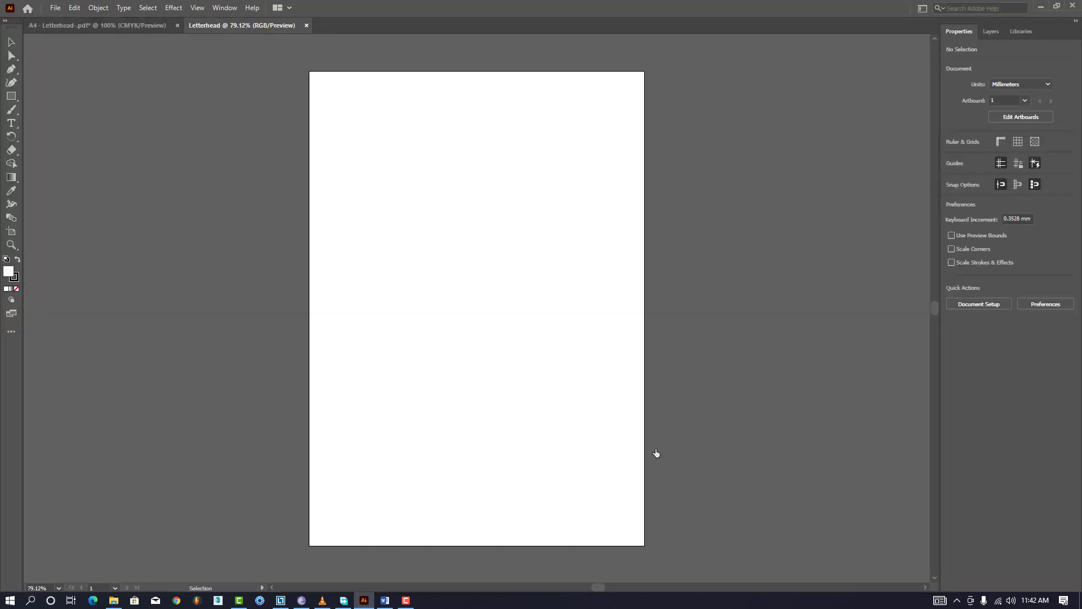
Pick Essentials Classic from the workspace switcher to show the full tool set
scroll(601, 416, down, 1)
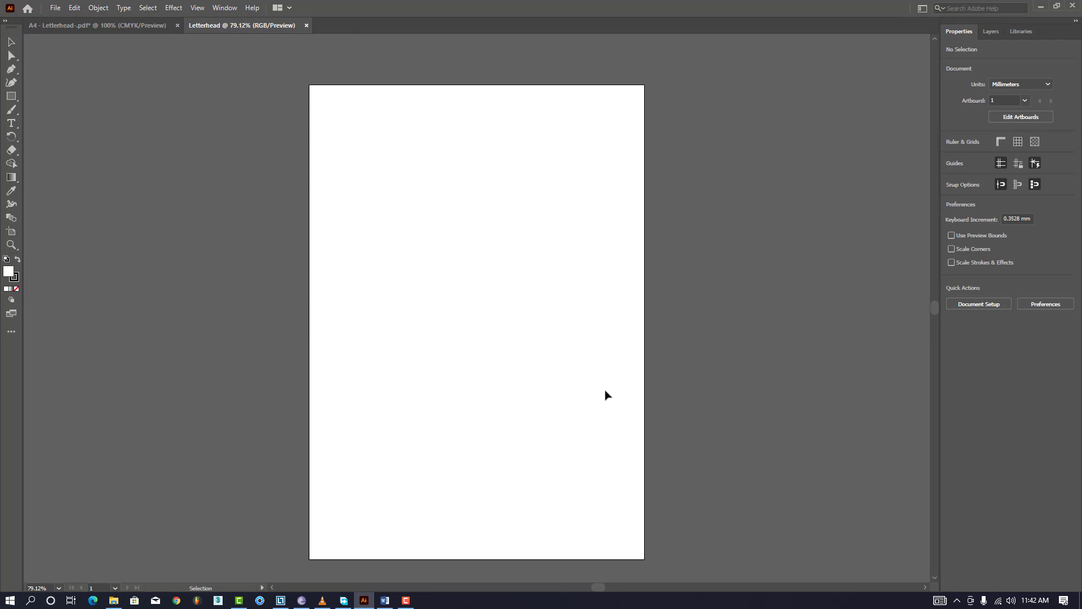
scroll(589, 382, down, 1)
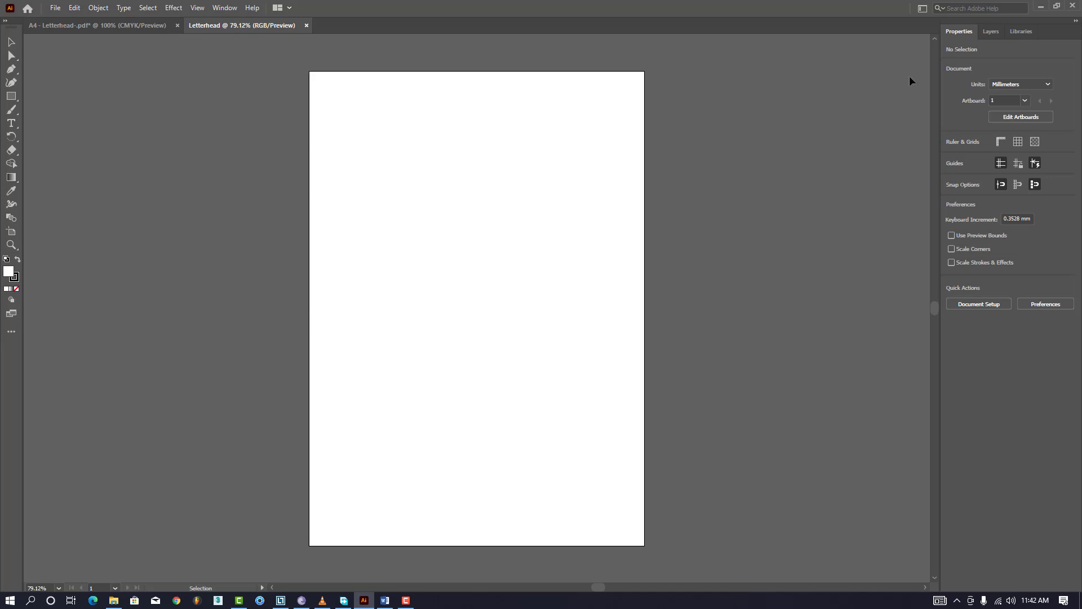
click(921, 8)
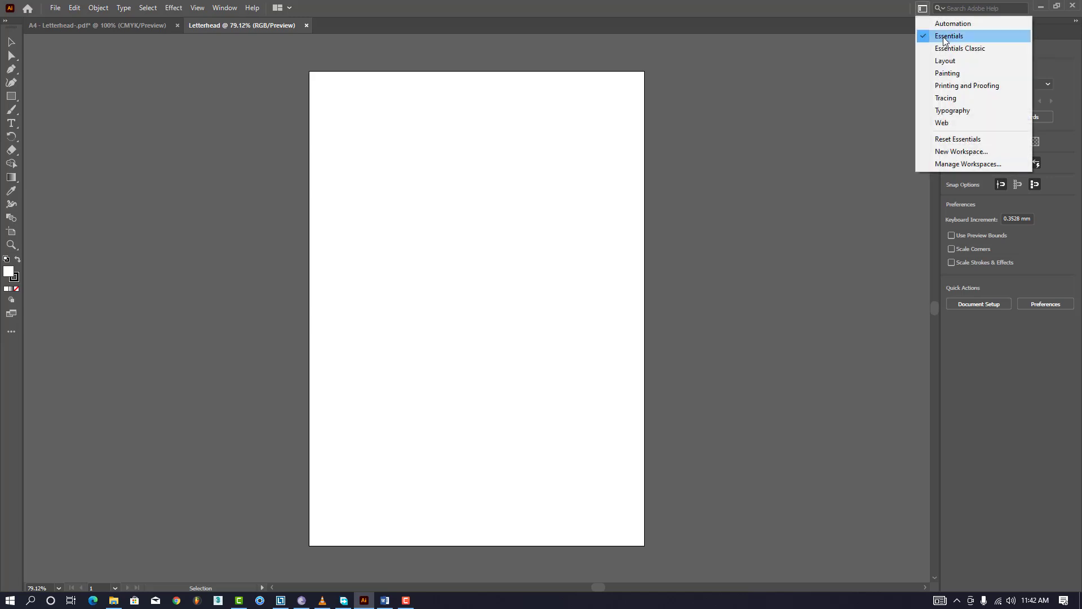
click(958, 50)
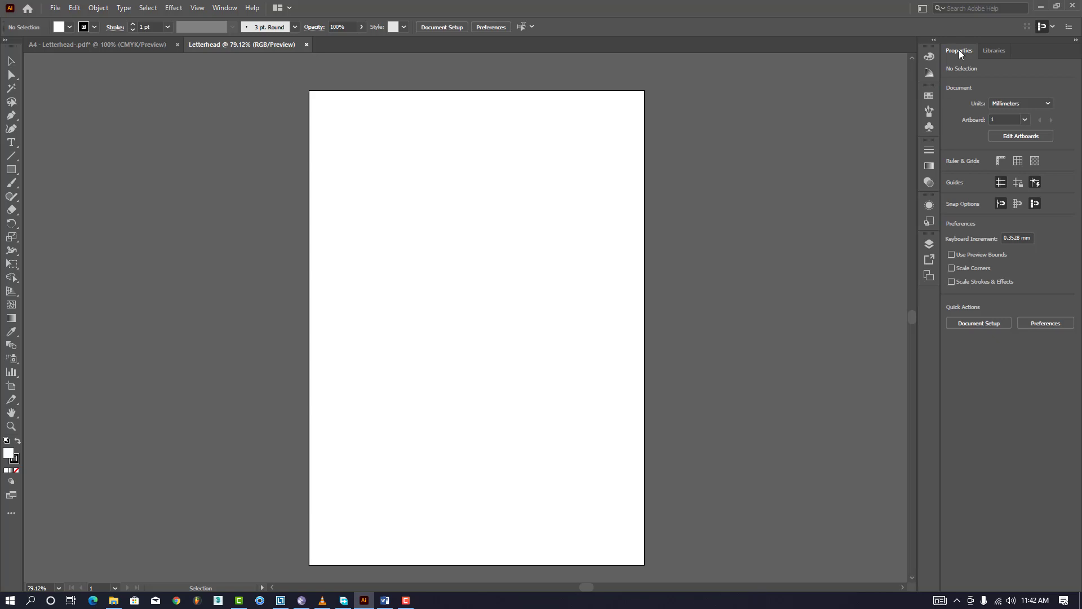
Draw a full-width 210 × 58 mm header rectangle at the page top with no stroke
click(12, 171)
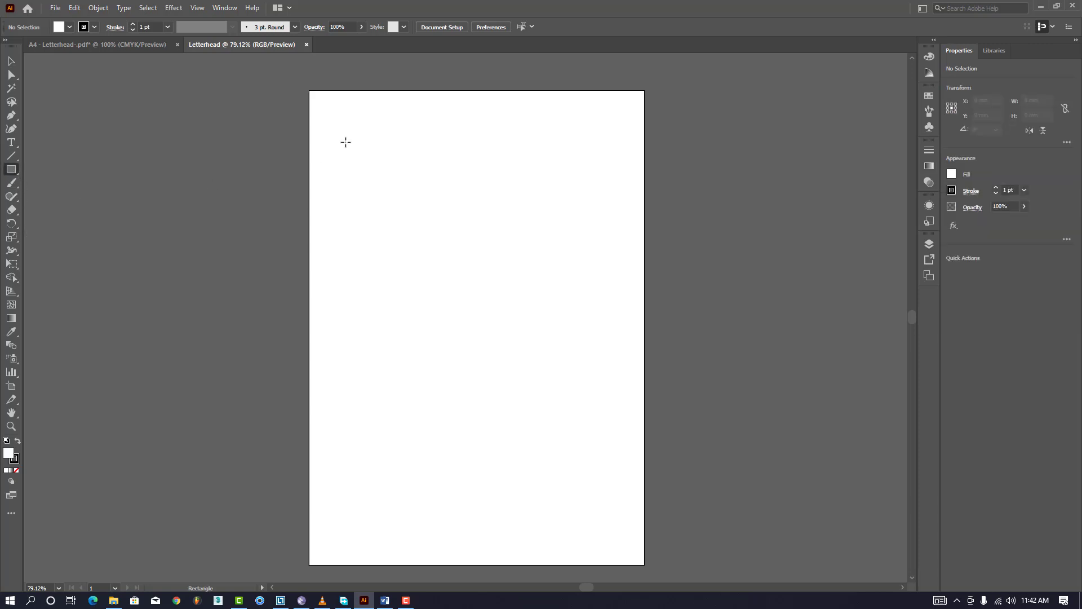
mouse_move(309, 90)
mouse_down()
mouse_move(419, 199)
mouse_move(644, 184)
mouse_up()
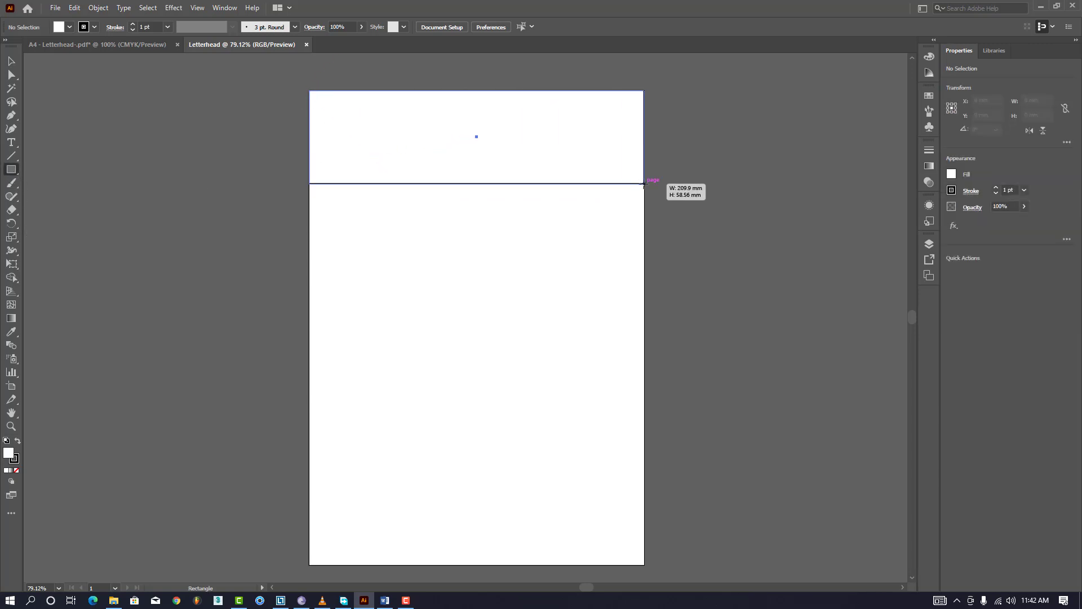
drag(644, 184, 644, 182)
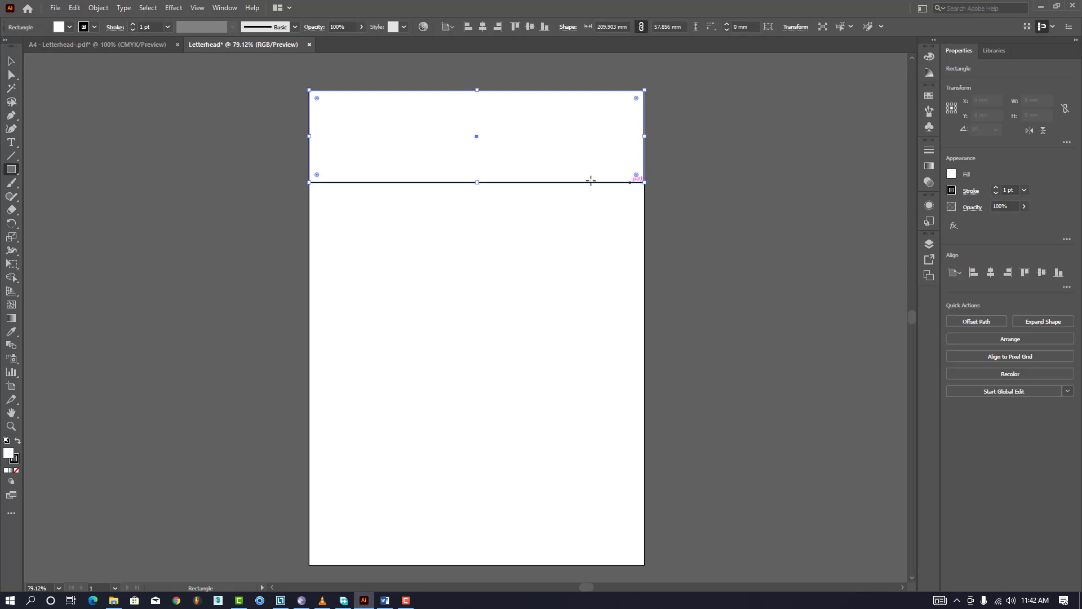
click(132, 30)
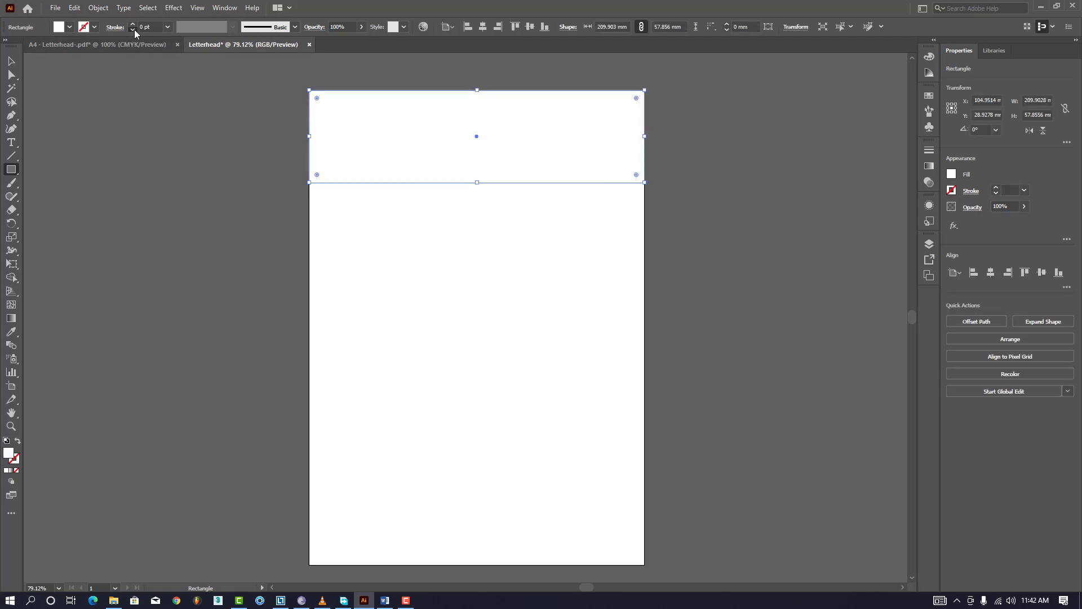
click(12, 61)
click(442, 282)
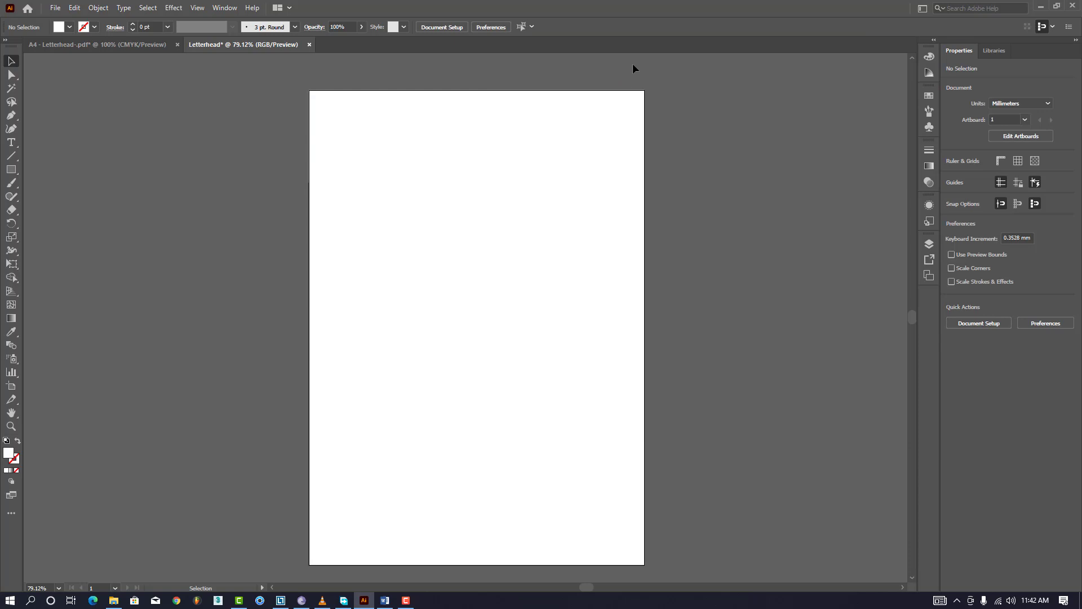
drag(632, 63, 283, 192)
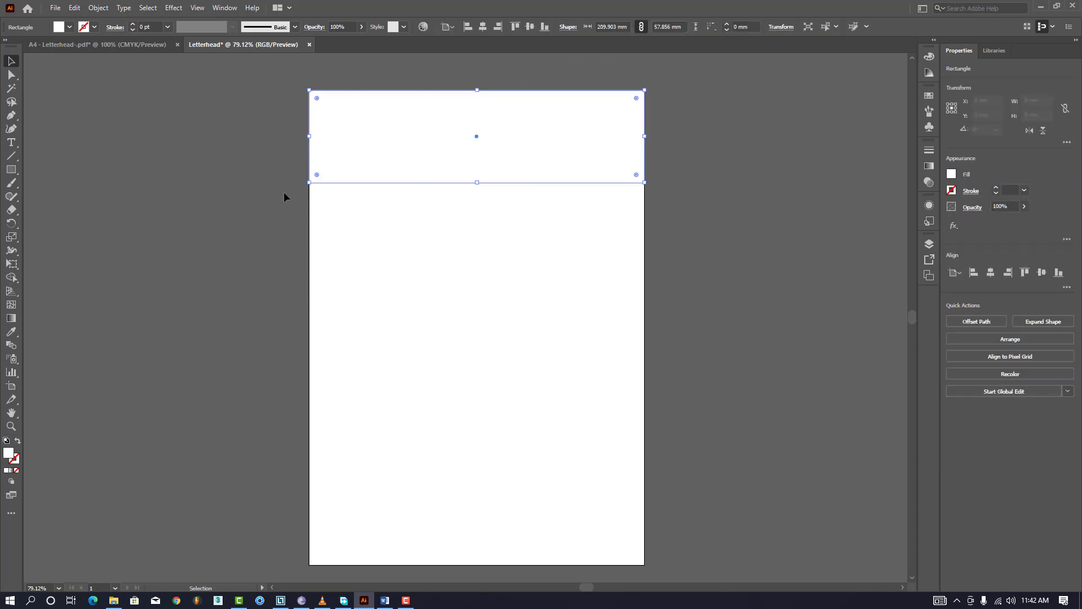
Switch to the A4 - Letterhead.pdf design document
click(116, 46)
scroll(505, 389, down, 3)
scroll(505, 389, up, 4)
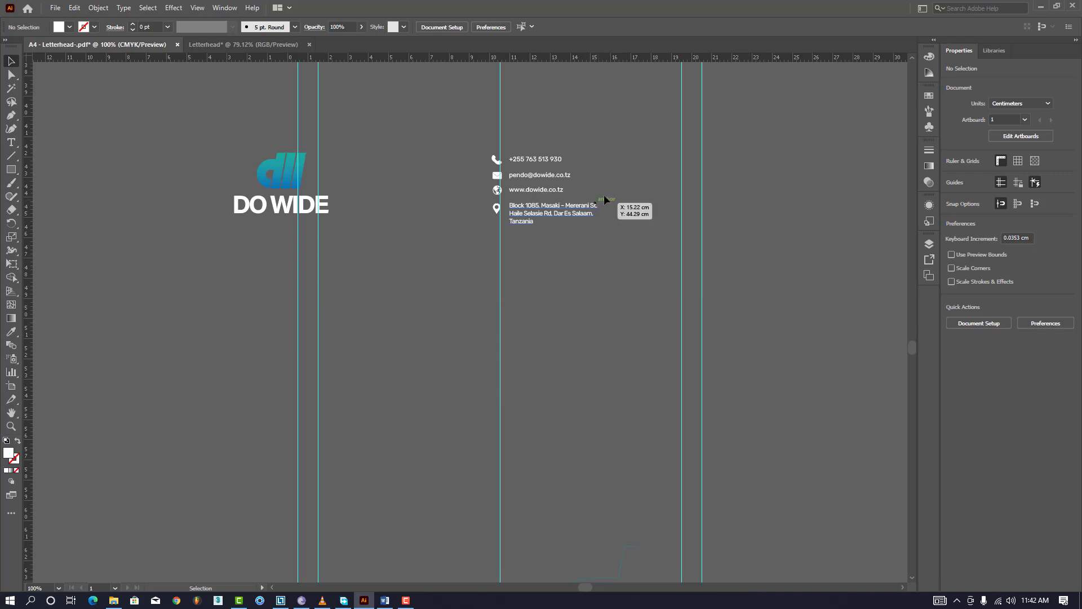
Copy the DO WIDE logo and contact details into Letterhead and move them into the header
mouse_move(624, 121)
mouse_down()
mouse_move(224, 289)
mouse_move(167, 289)
mouse_up()
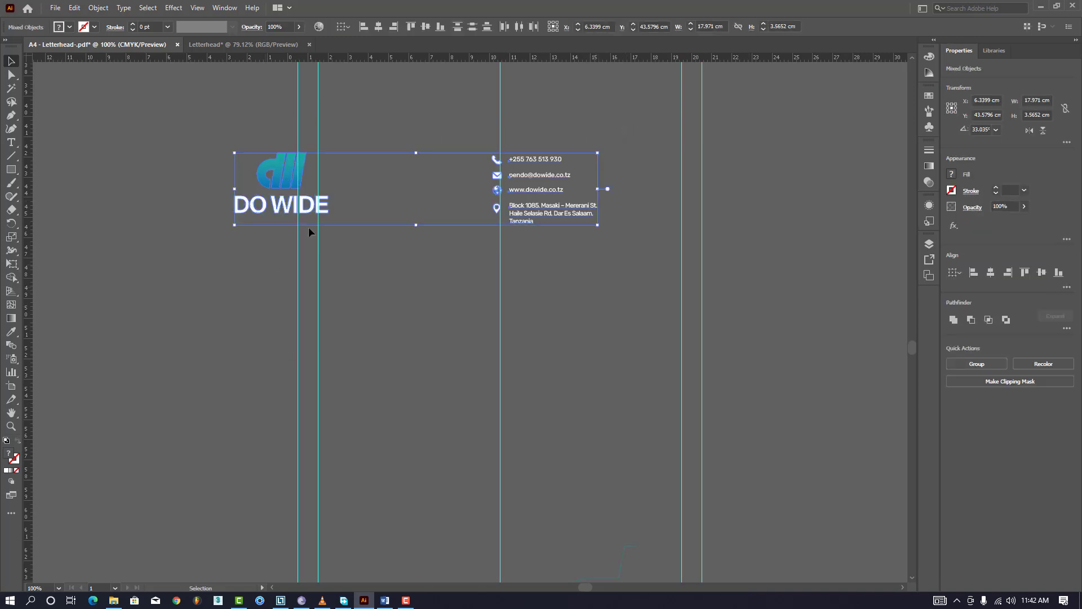
click(272, 48)
scroll(416, 363, up, 2)
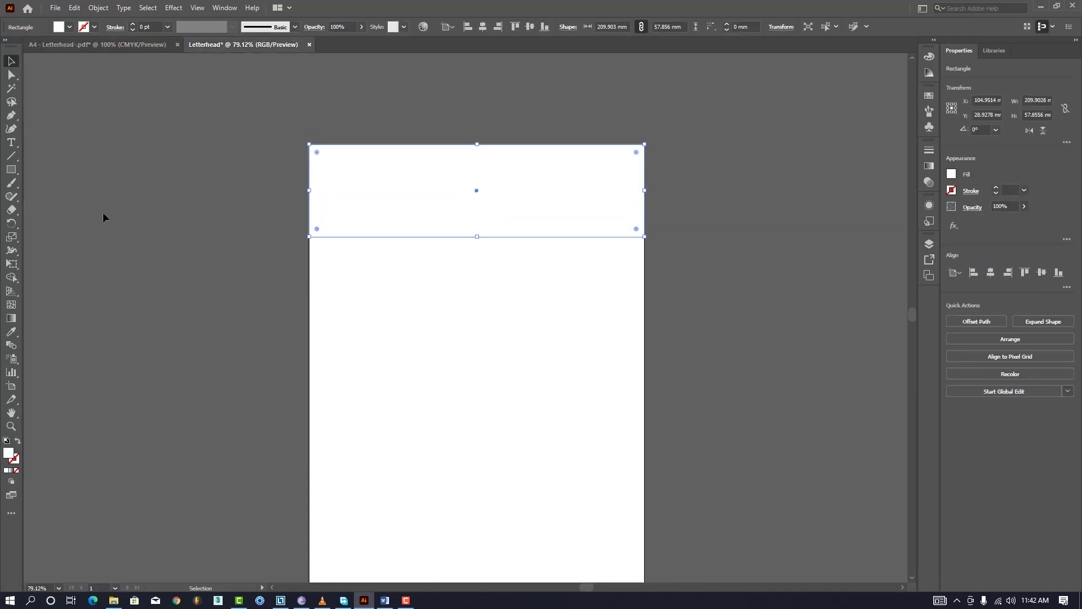
scroll(137, 326, up, 4)
scroll(138, 324, up, 2)
click(293, 180)
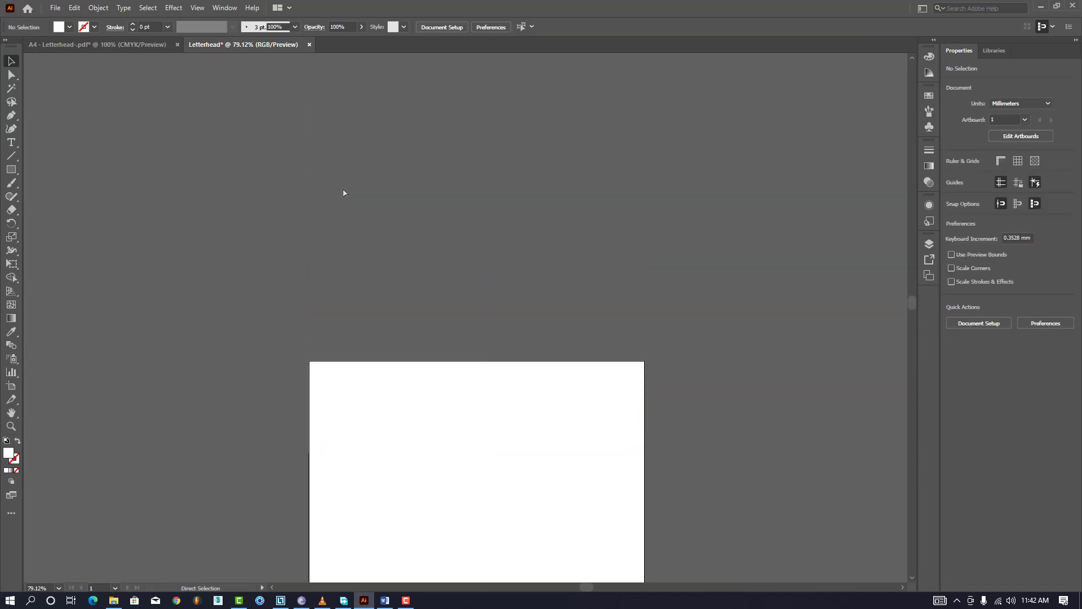
key(ctrl+v)
scroll(355, 196, down, 1)
scroll(355, 196, down, 2)
drag(359, 186, 357, 298)
click(424, 435)
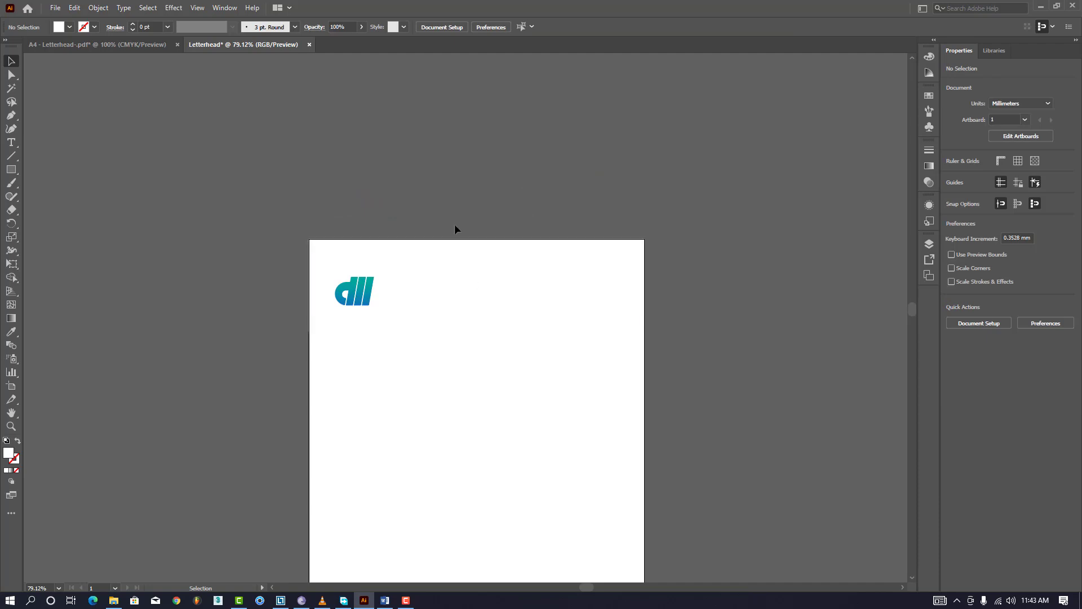
Fill the header rectangle green and stretch it to 62.44 mm tall
click(456, 248)
click(69, 27)
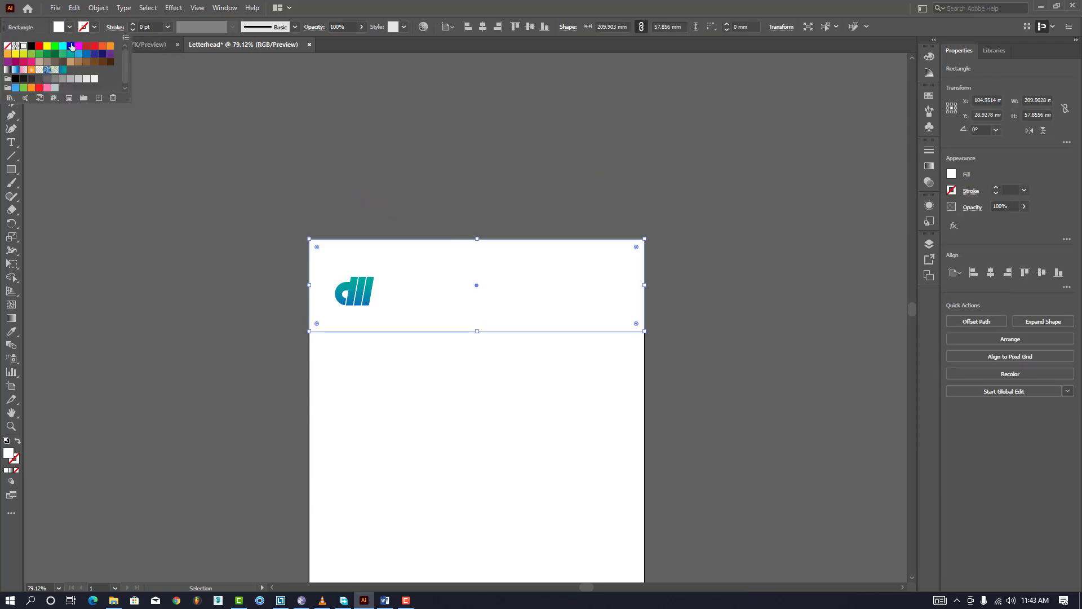
click(59, 56)
click(406, 143)
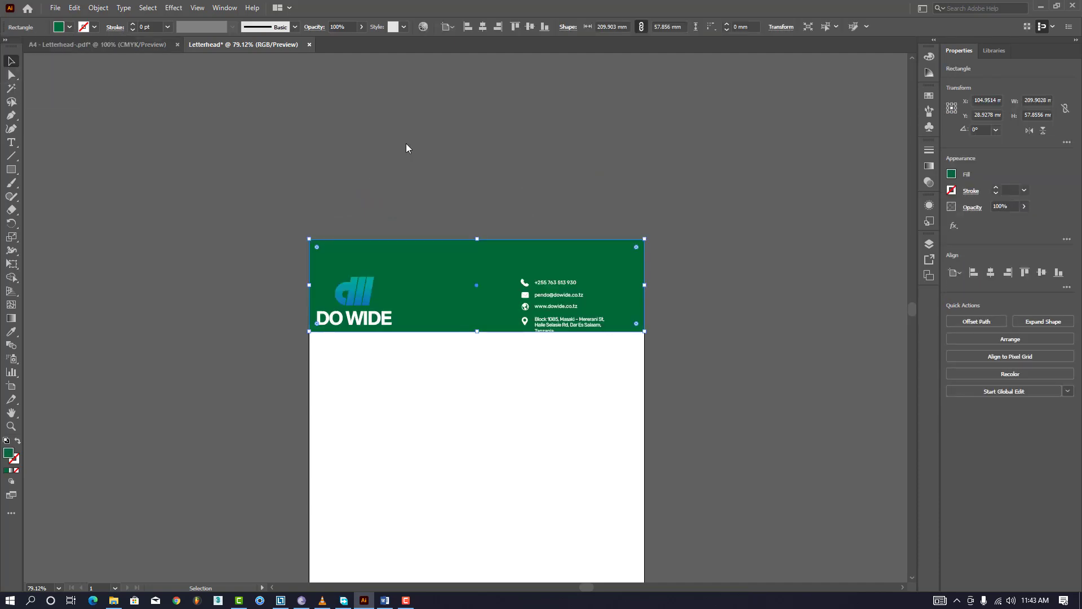
click(406, 143)
click(439, 279)
drag(477, 332, 478, 341)
drag(478, 341, 477, 338)
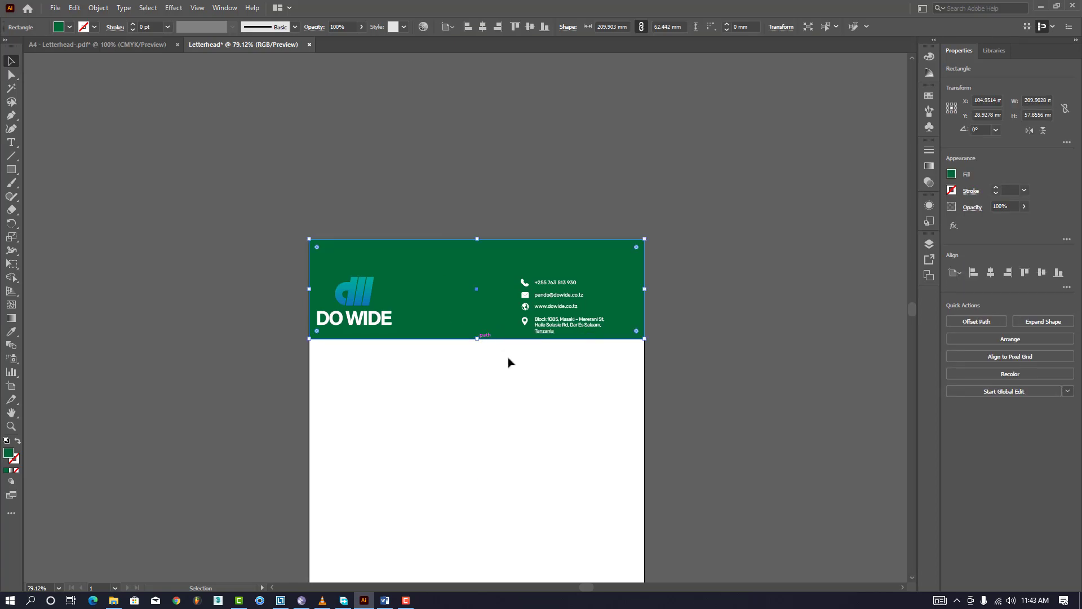
click(510, 363)
click(520, 266)
Group the logo, DO WIDE text and contacts, and centre the group horizontally
click(358, 291)
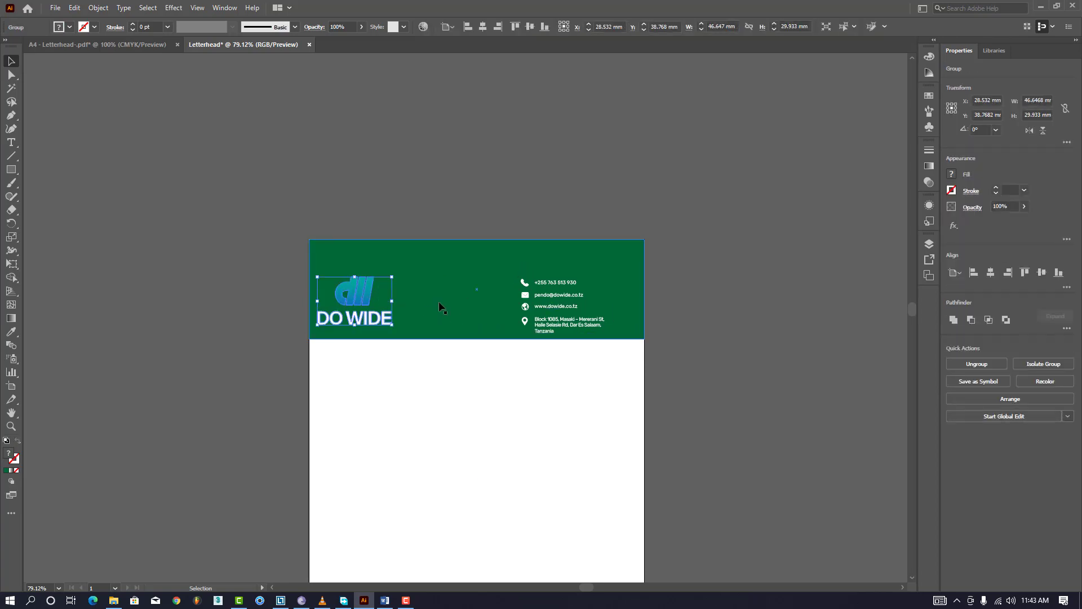
click(439, 300)
click(658, 275)
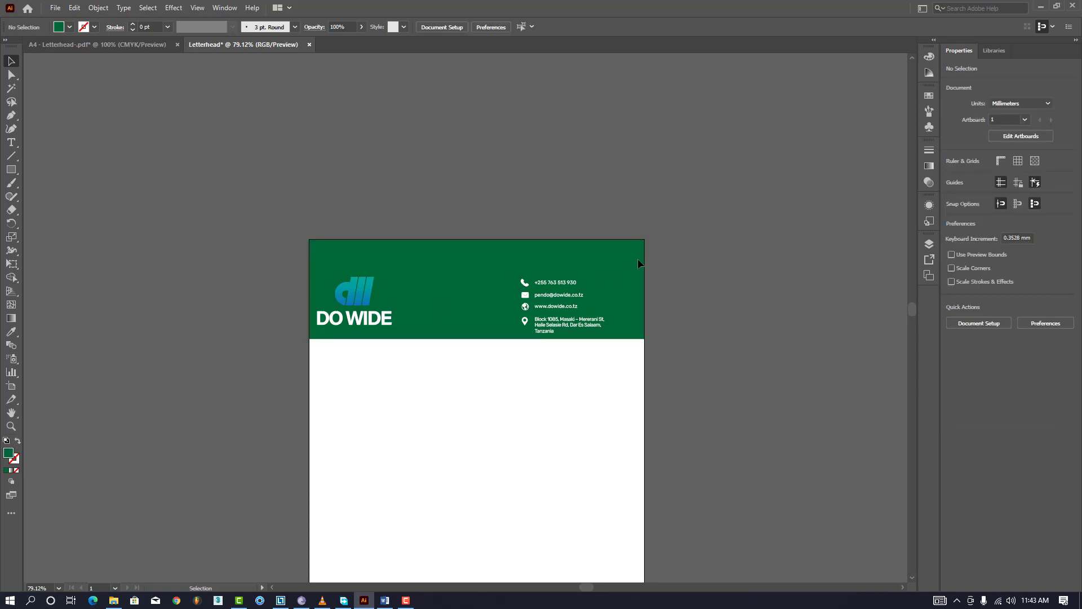
drag(638, 262, 344, 340)
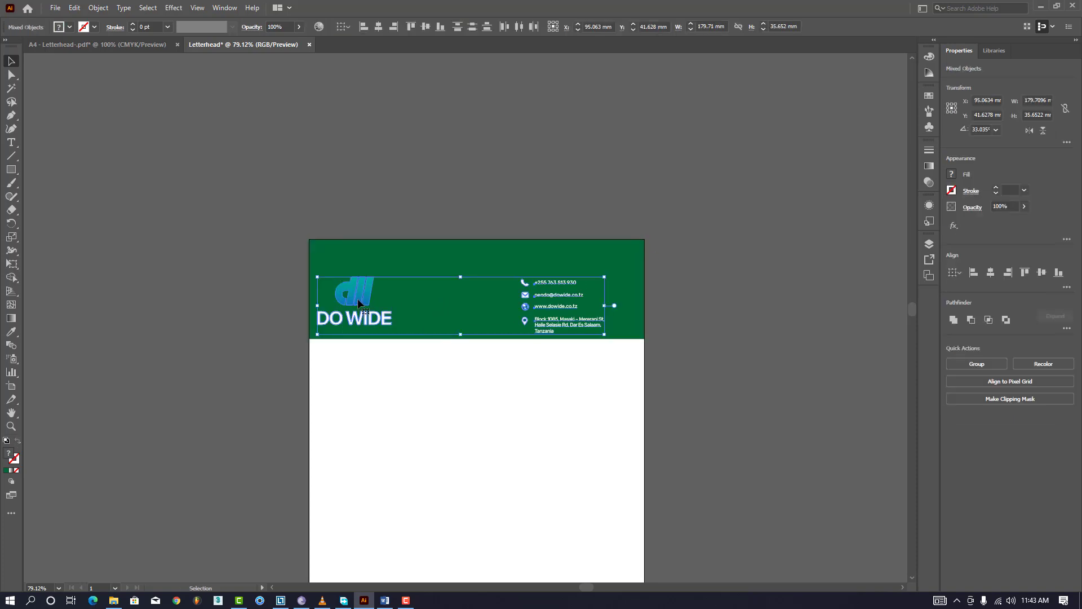
key(ctrl+g)
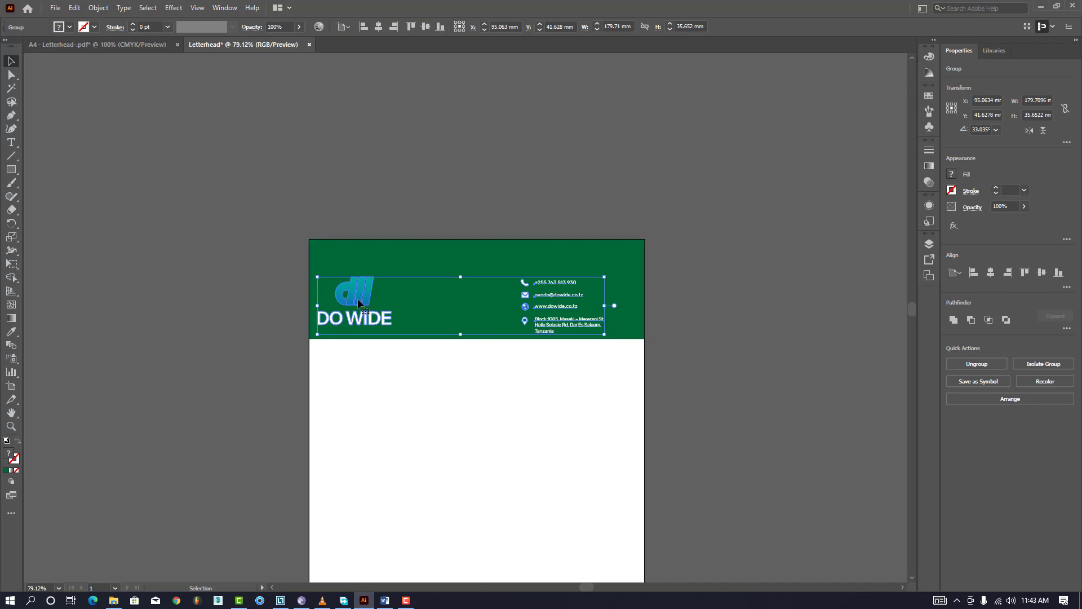
click(378, 27)
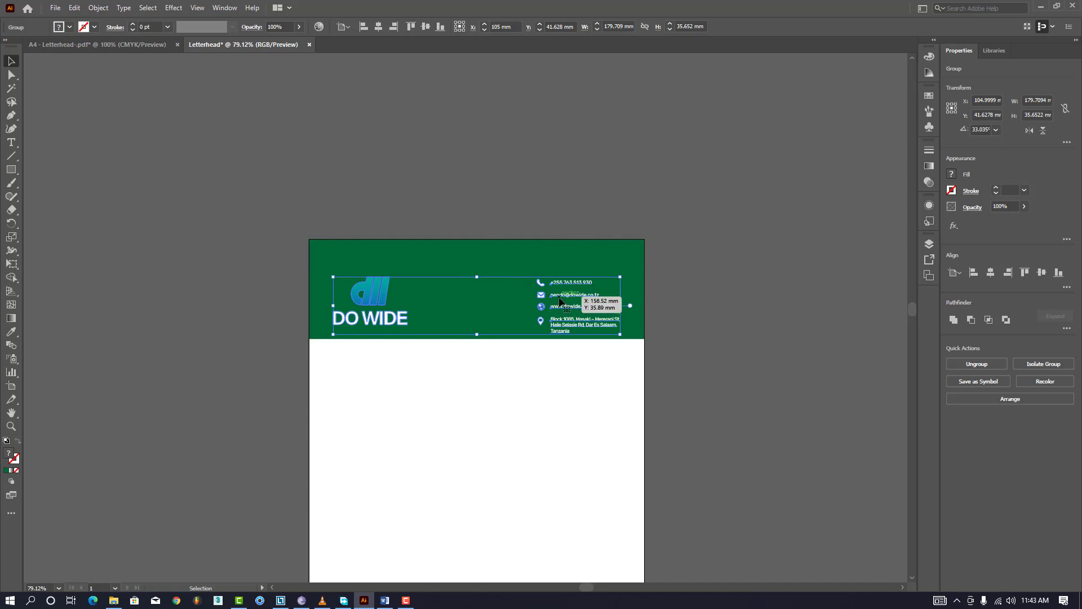
drag(538, 323, 537, 319)
Add a thin strip below the header with the logo's blue-teal gradient
click(503, 425)
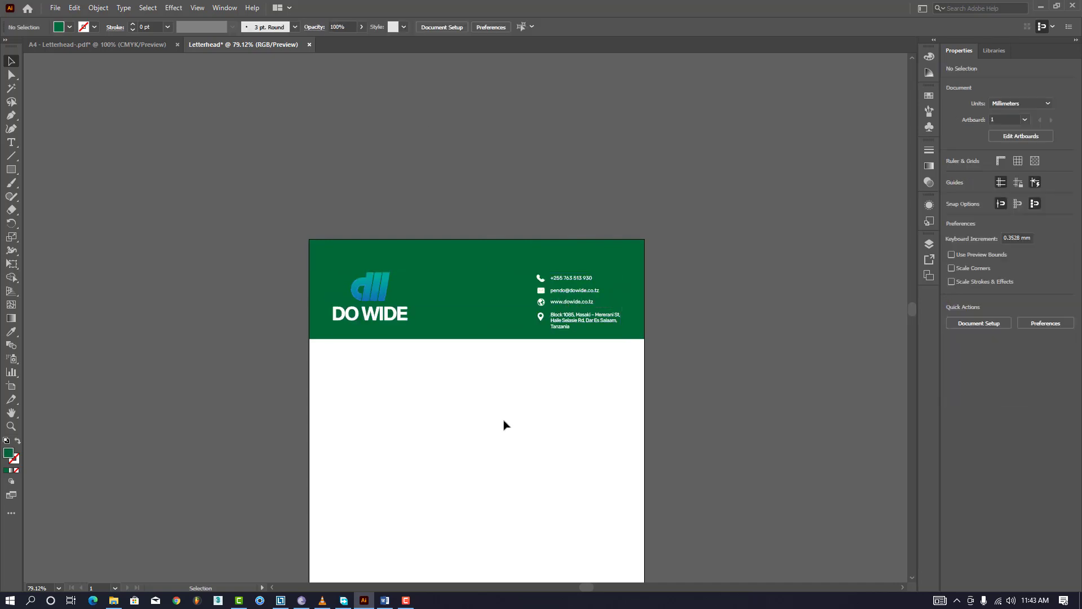
scroll(515, 338, down, 1)
click(12, 169)
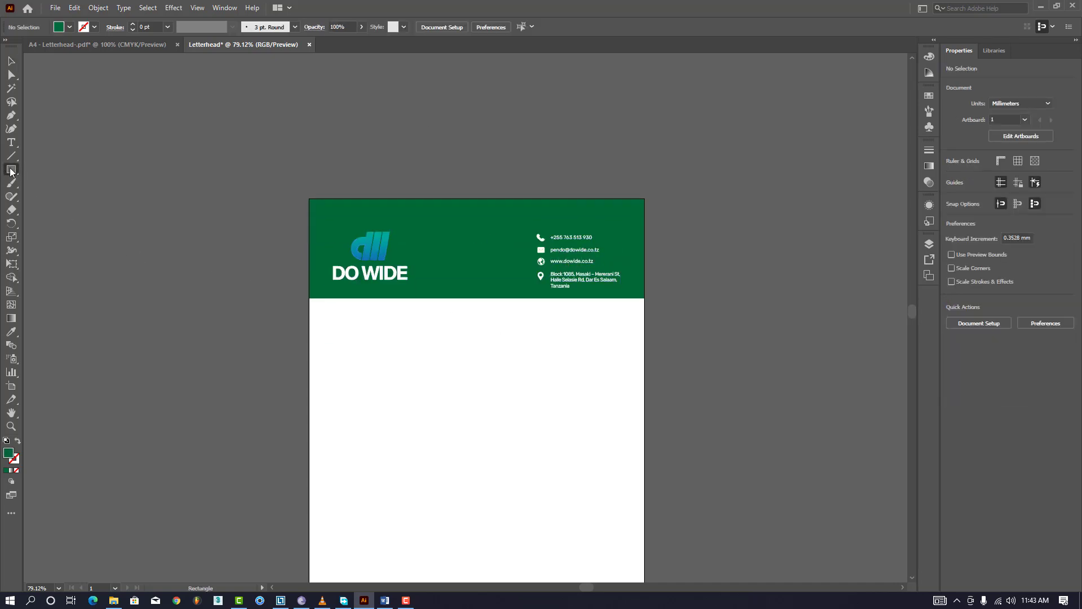
mouse_move(309, 299)
mouse_down()
mouse_move(561, 338)
mouse_move(645, 302)
mouse_up()
click(11, 335)
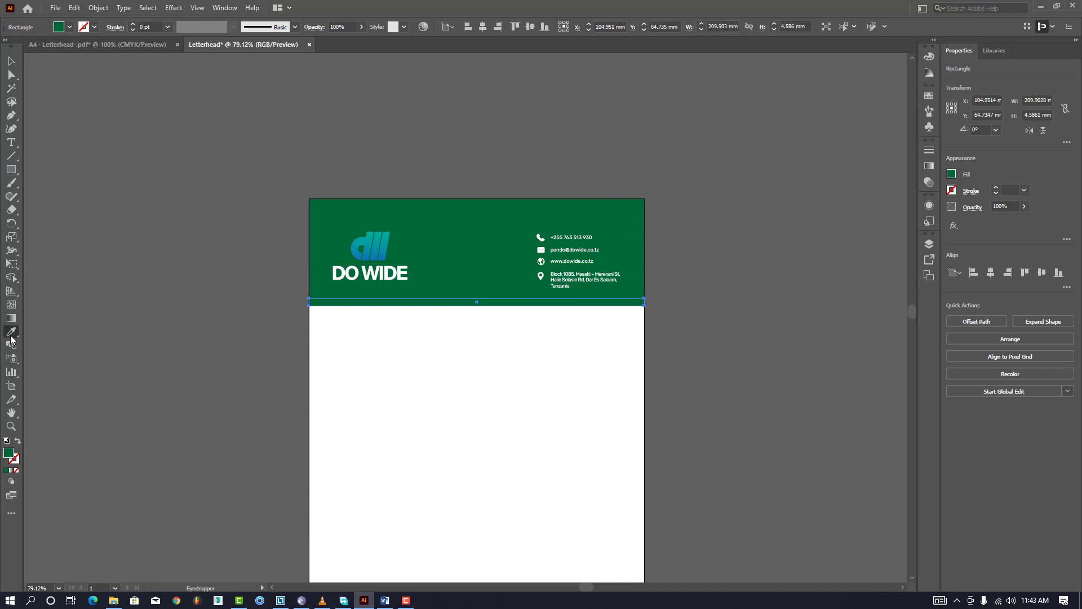
click(366, 248)
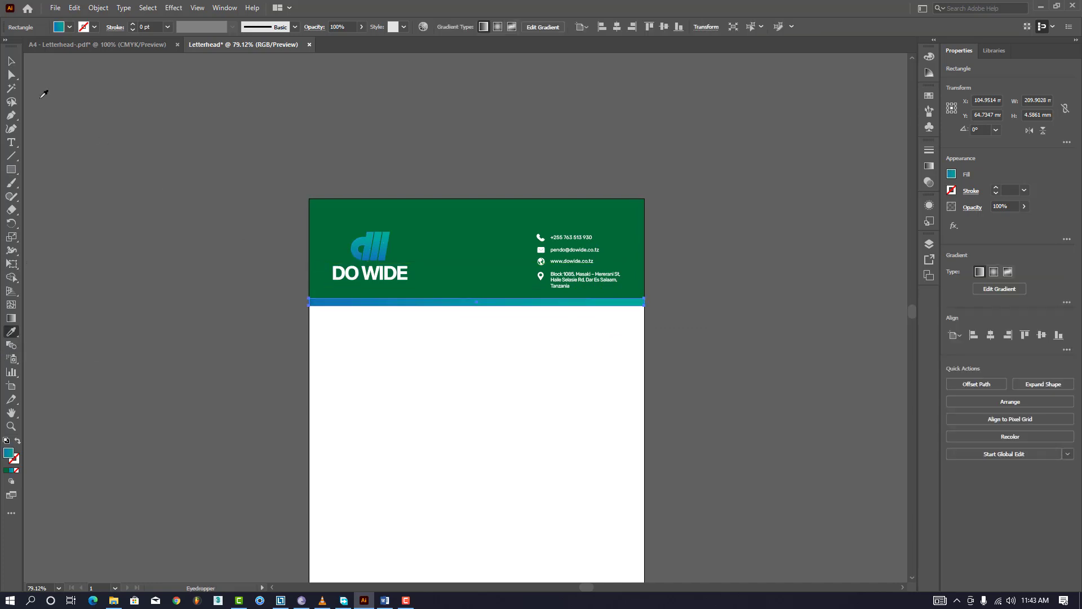
click(10, 60)
click(534, 420)
Draw a rectangle band across the bottom of the page
scroll(533, 420, down, 2)
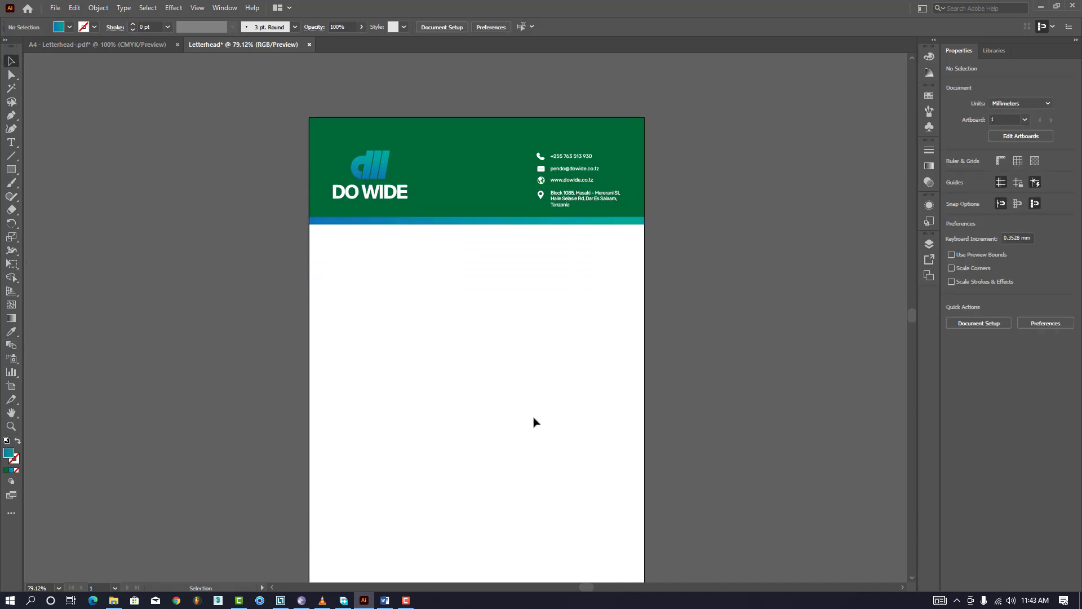
scroll(534, 423, down, 1)
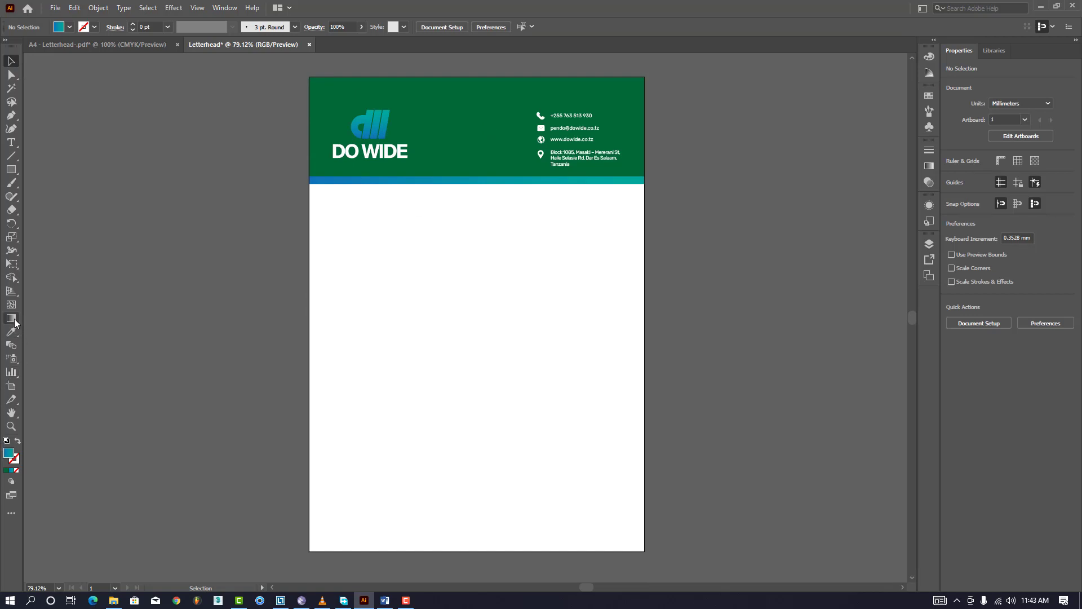
click(10, 169)
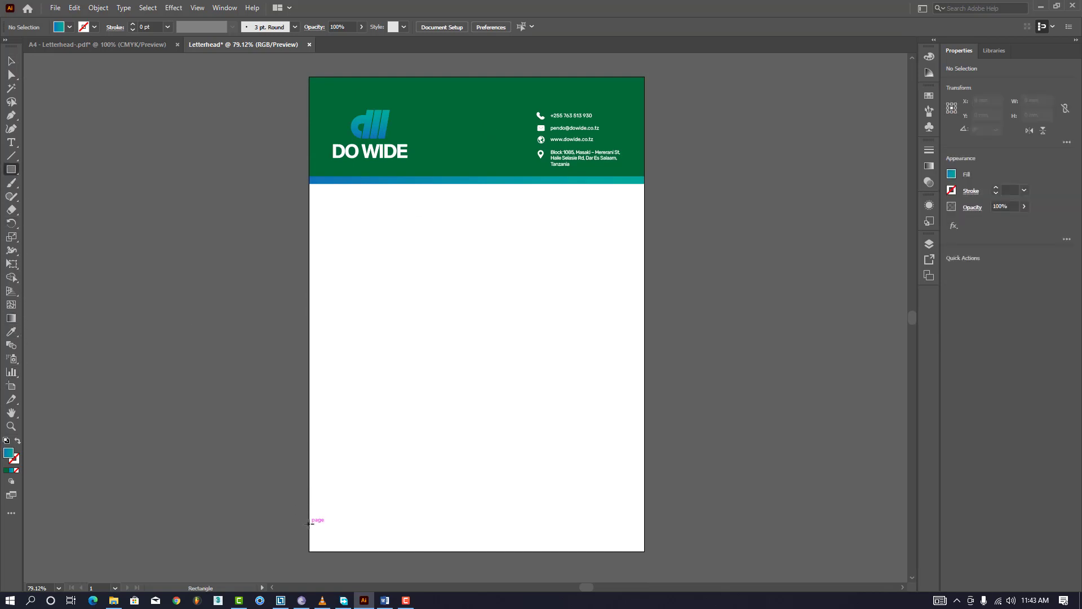
drag(309, 523, 644, 551)
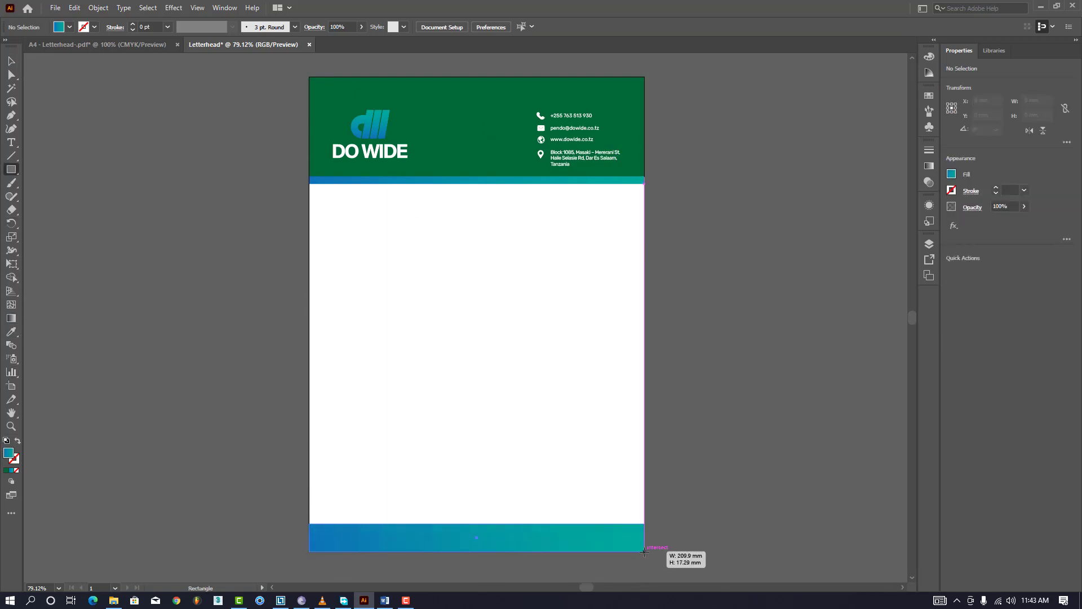
Give the bottom band the header's dark green fill
click(11, 332)
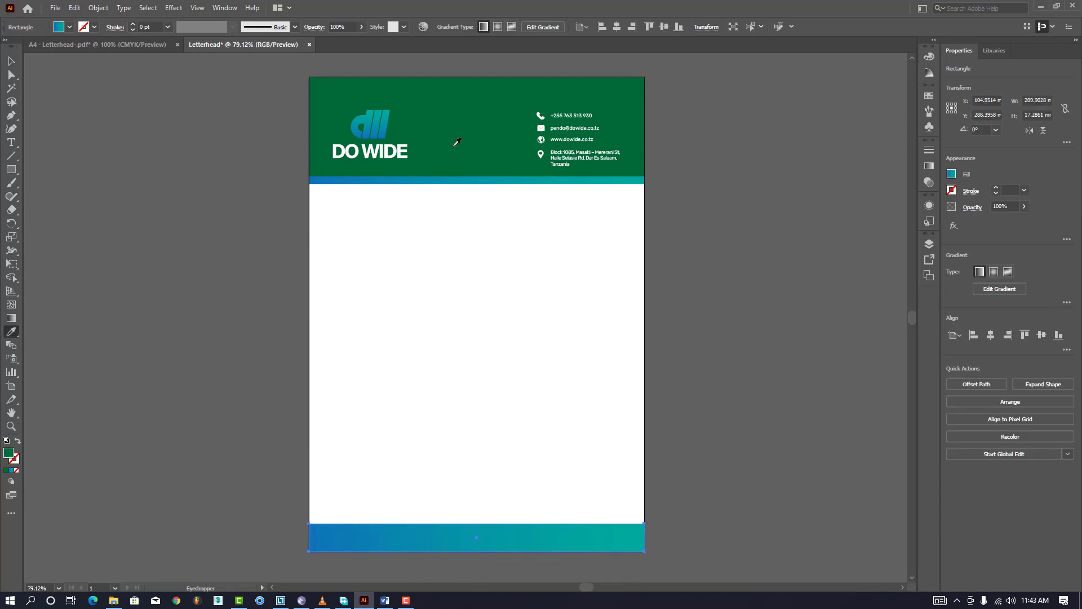
click(448, 164)
click(12, 61)
click(438, 376)
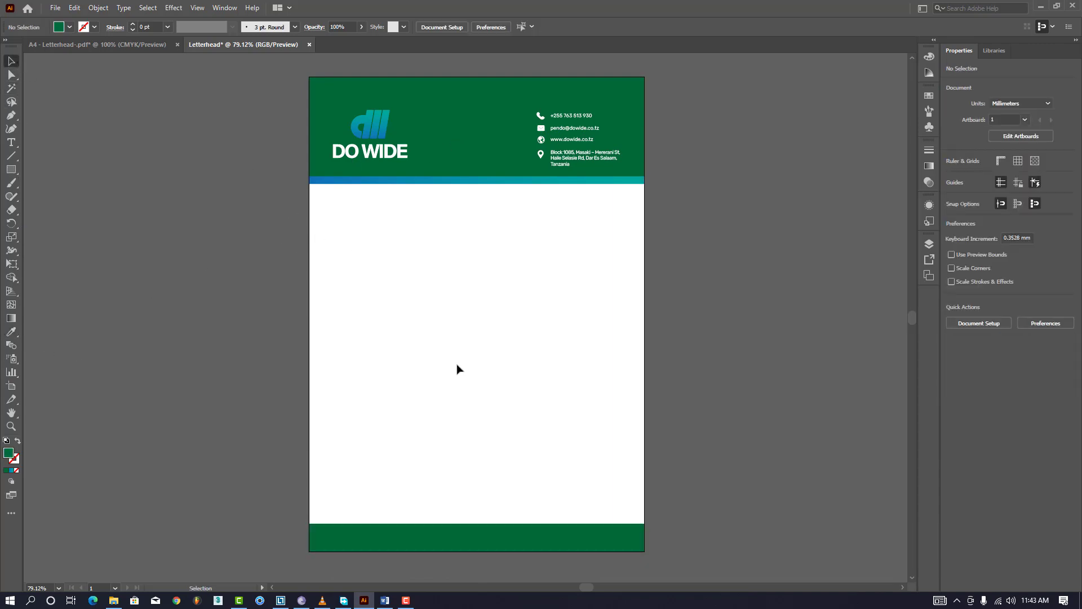
scroll(457, 369, up, 1)
scroll(458, 369, up, 1)
scroll(584, 363, down, 4)
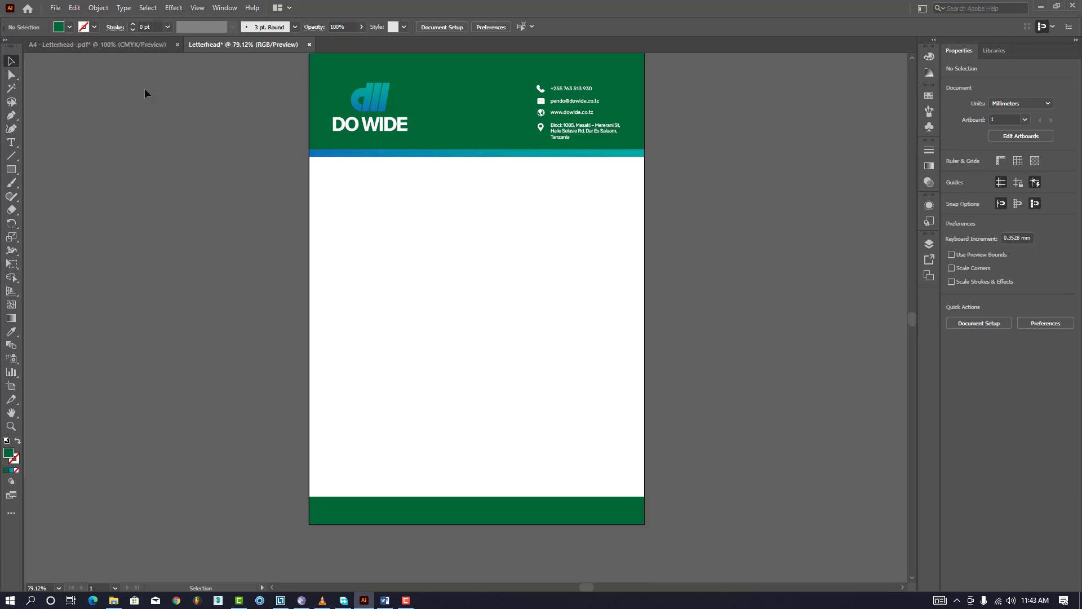
Copy the outlined logo clip group from the A4 PDF and place it near the lower right
click(140, 45)
scroll(583, 432, down, 3)
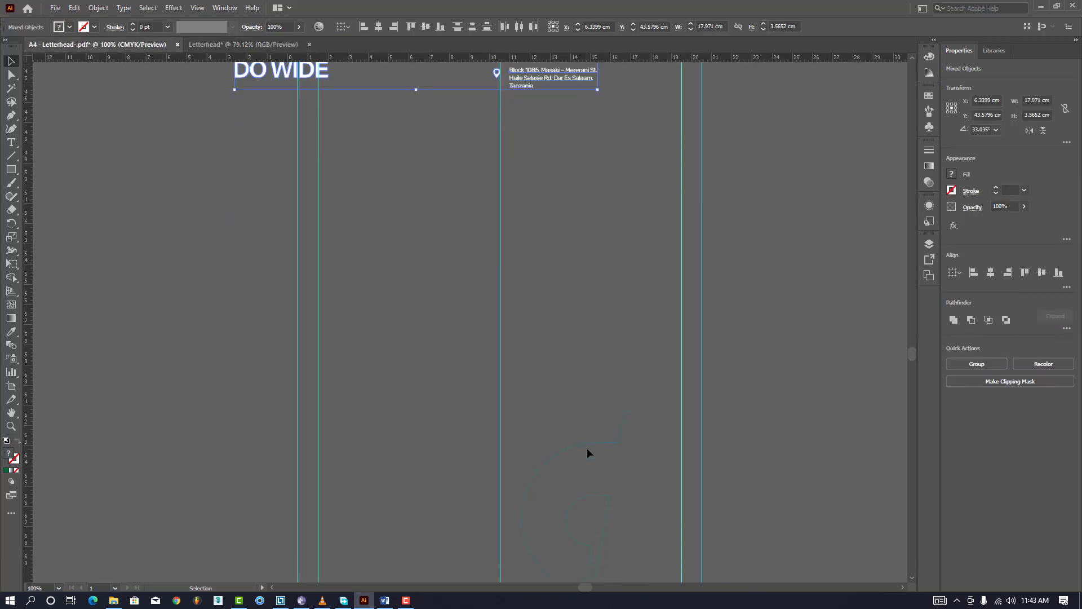
click(589, 445)
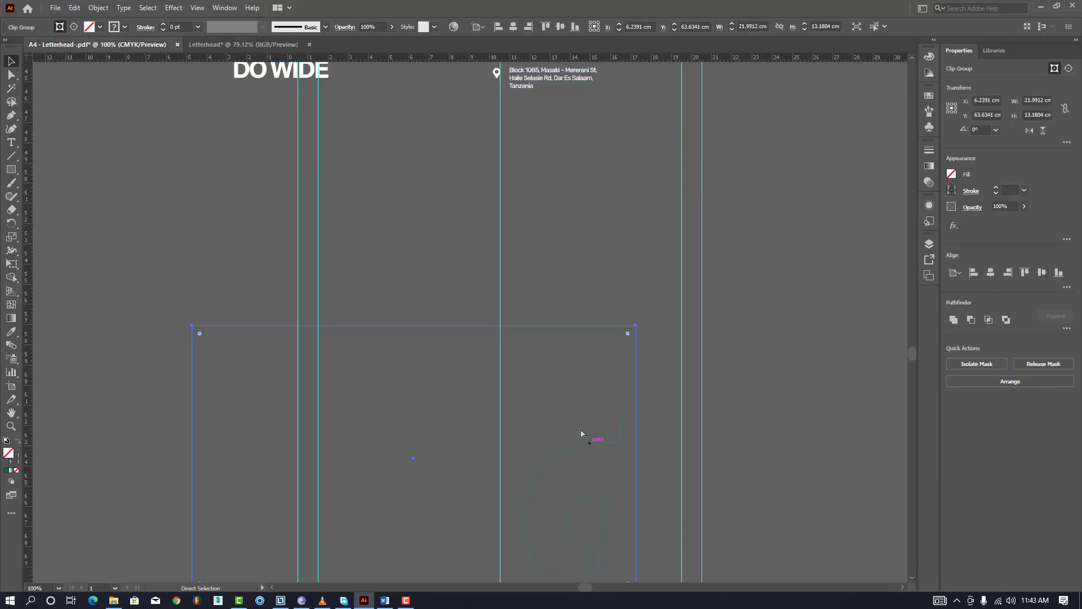
click(246, 46)
scroll(560, 358, down, 2)
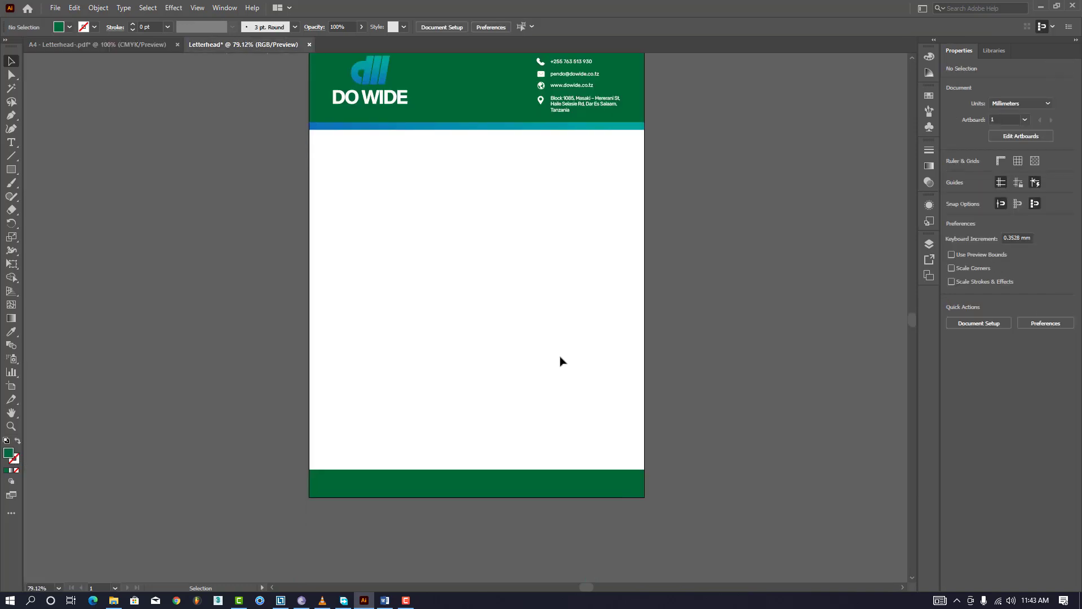
scroll(558, 359, down, 1)
key(ctrl+v)
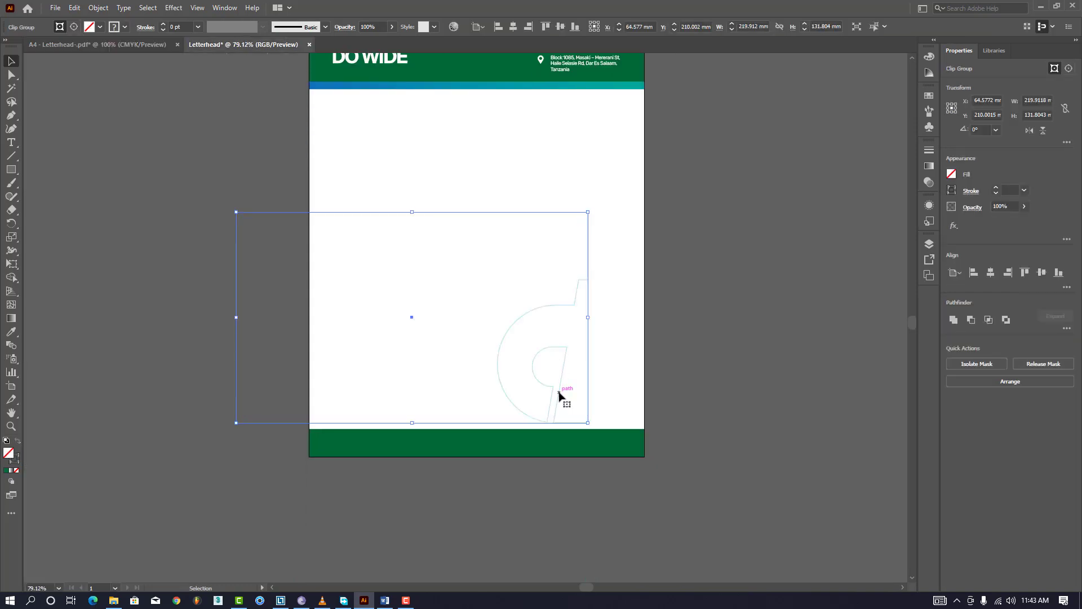
mouse_move(560, 394)
mouse_down()
mouse_move(575, 415)
mouse_move(614, 428)
mouse_up()
click(716, 386)
scroll(684, 395, up, 2)
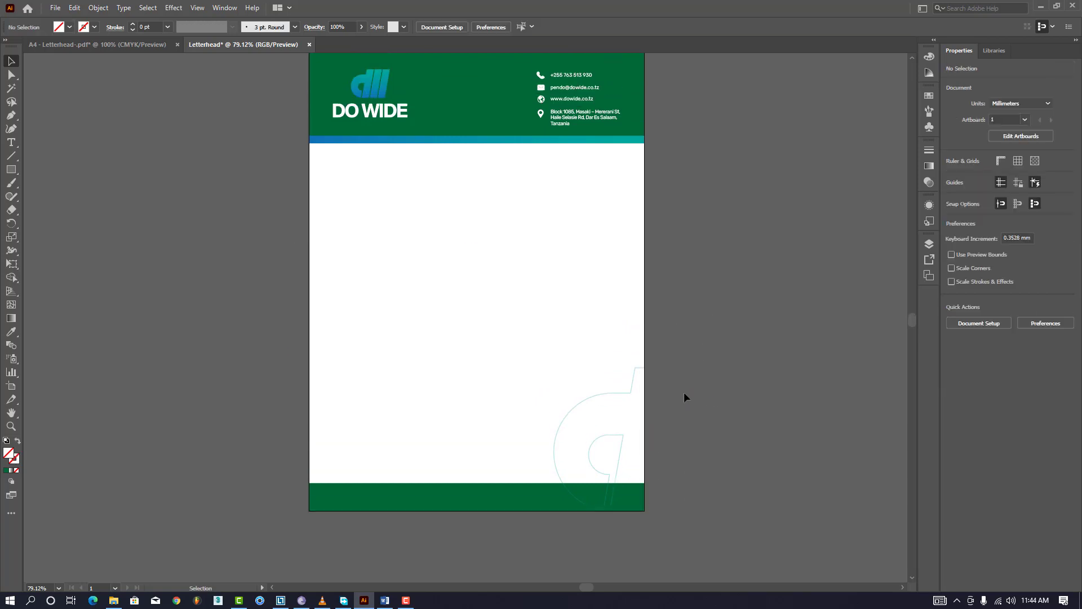
Copy the dark navy footer band from the A4 PDF into the Letterhead document
click(113, 46)
click(279, 216)
scroll(289, 227, up, 4)
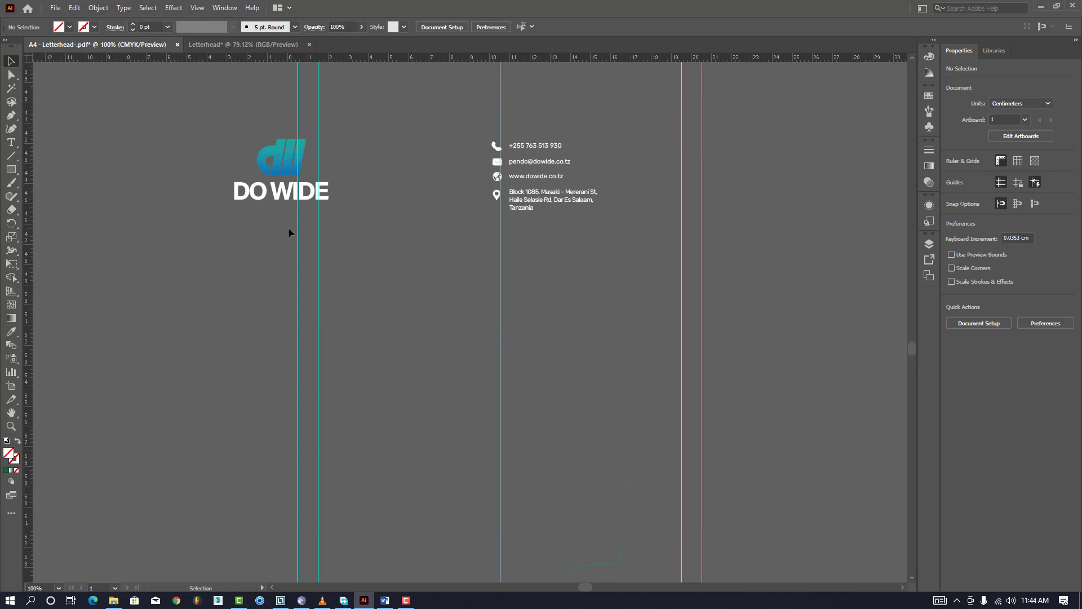
scroll(289, 228, up, 3)
scroll(299, 230, up, 5)
scroll(299, 235, up, 2)
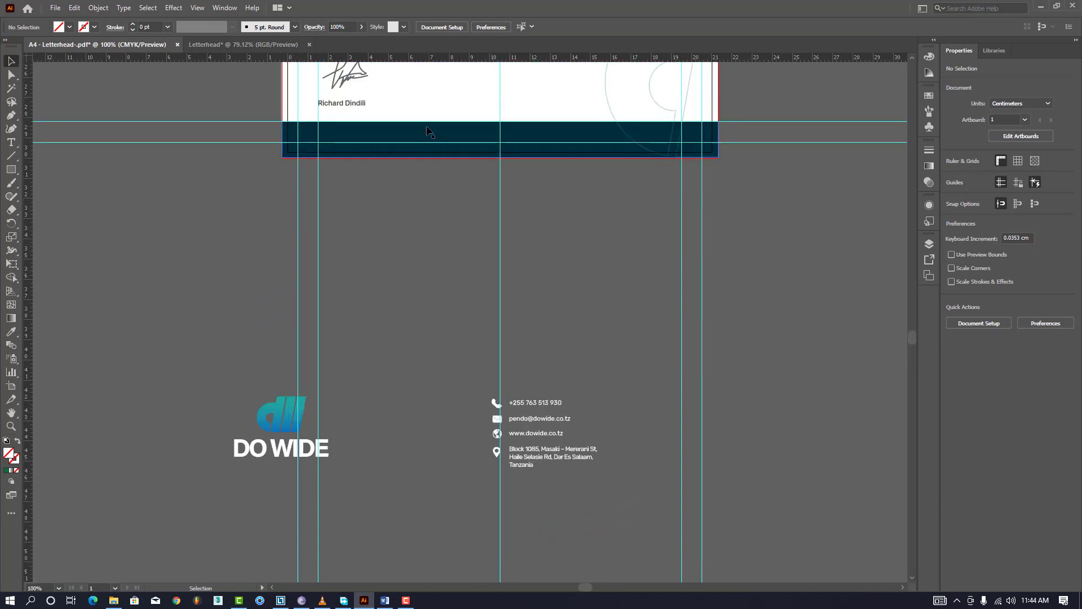
click(427, 139)
click(243, 45)
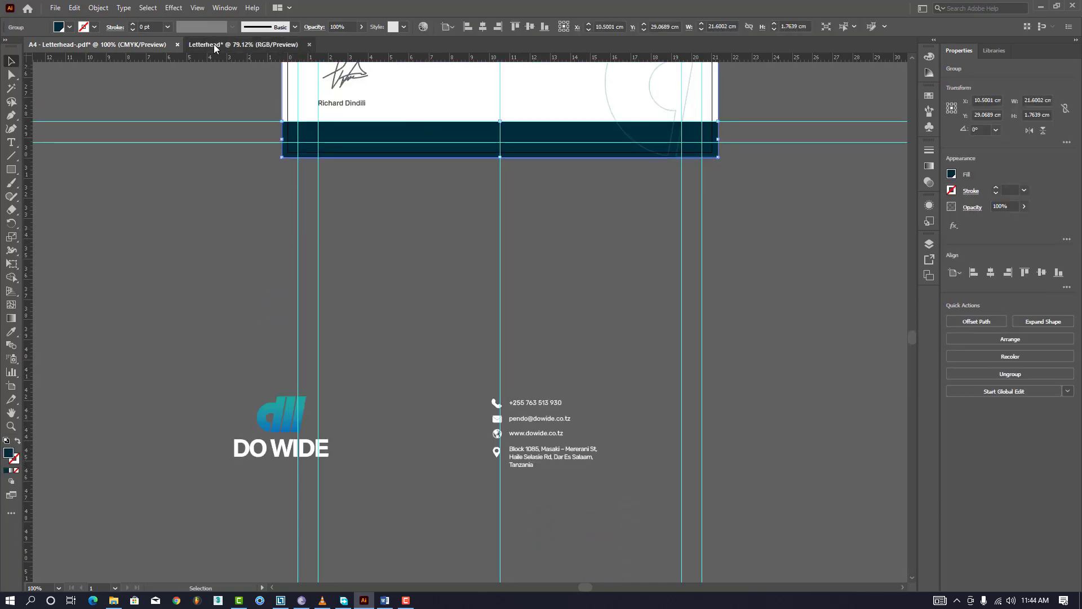
scroll(141, 299, down, 1)
key(ctrl+v)
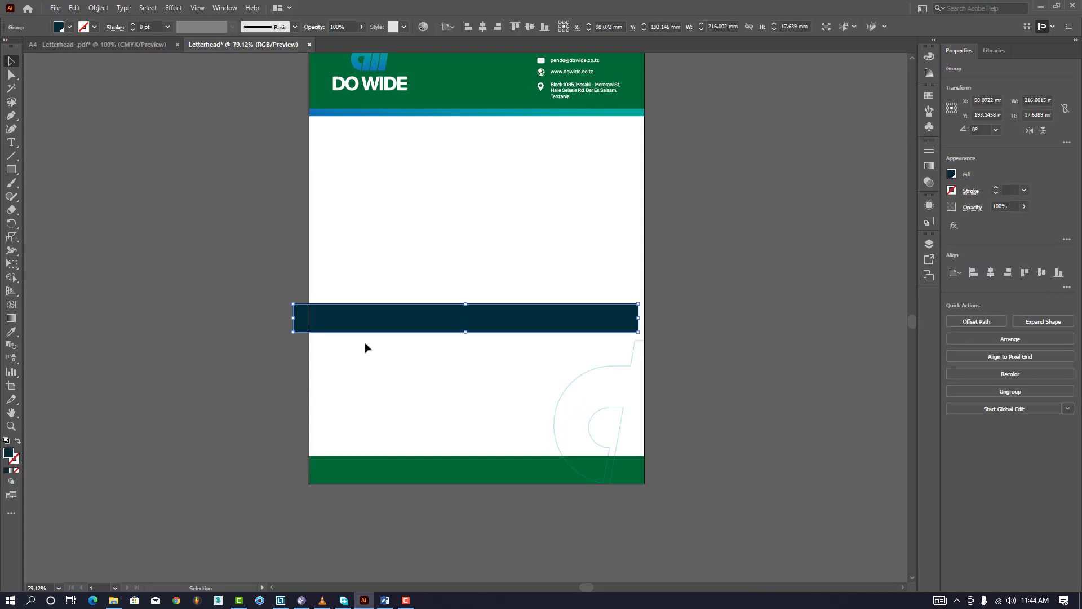
mouse_move(363, 307)
mouse_down()
mouse_move(297, 545)
mouse_move(299, 490)
mouse_up()
Recolour the green footer band with the navy fill using the Eyedropper
click(314, 478)
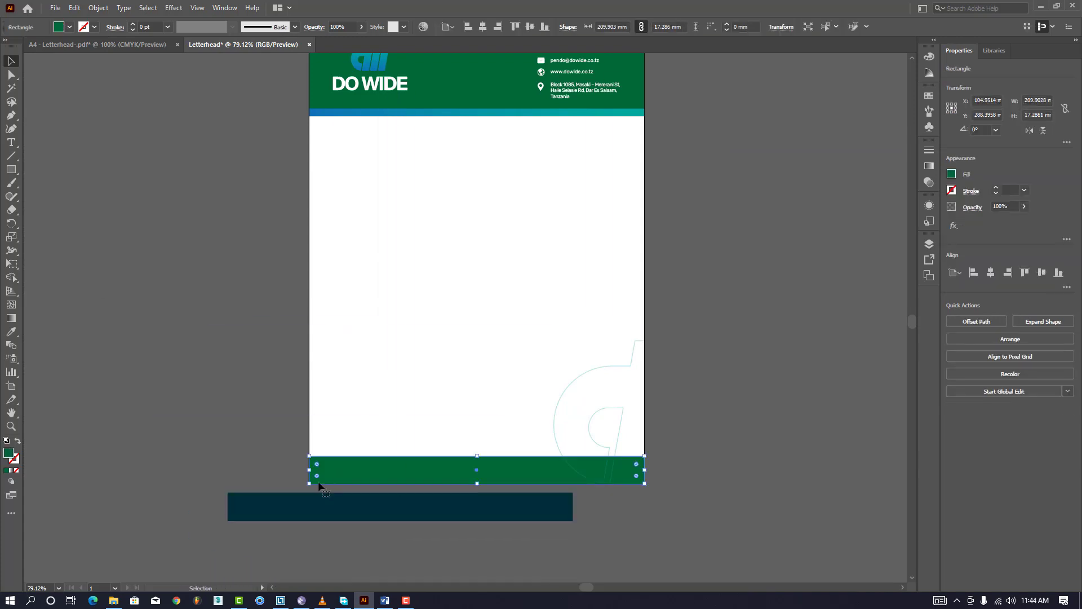
click(11, 331)
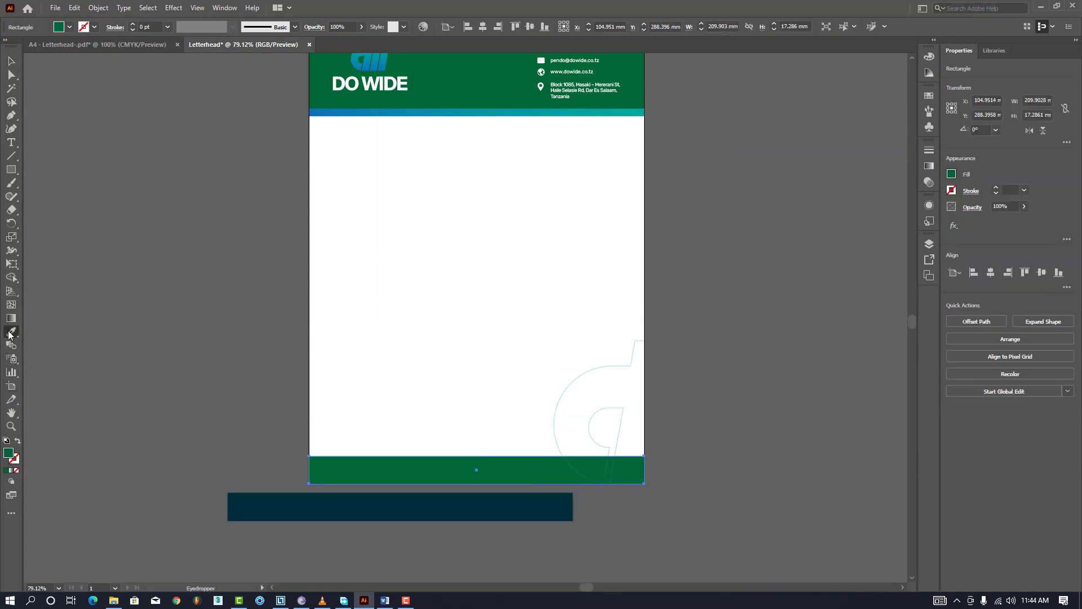
click(435, 506)
scroll(435, 496, up, 3)
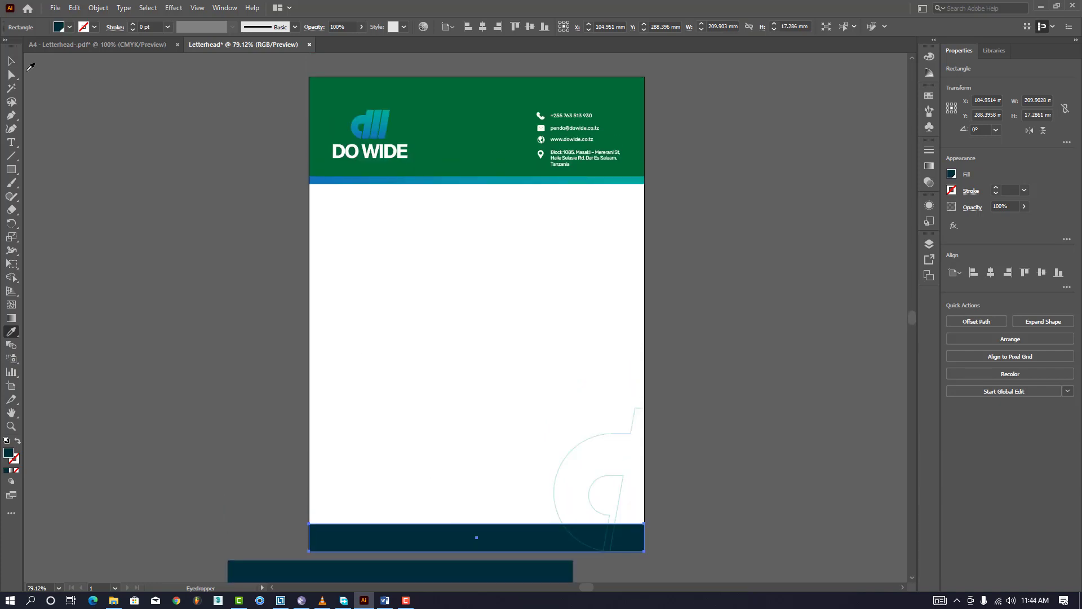
click(11, 61)
click(397, 106)
Unlock all objects and recolour the green header band navy
click(98, 7)
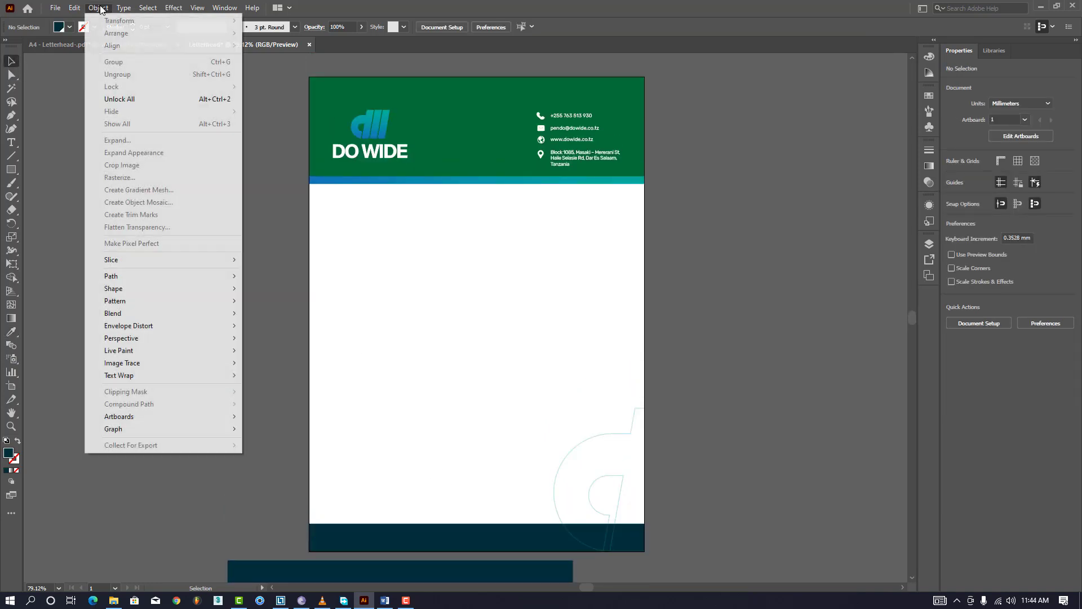
click(133, 99)
click(297, 161)
click(452, 168)
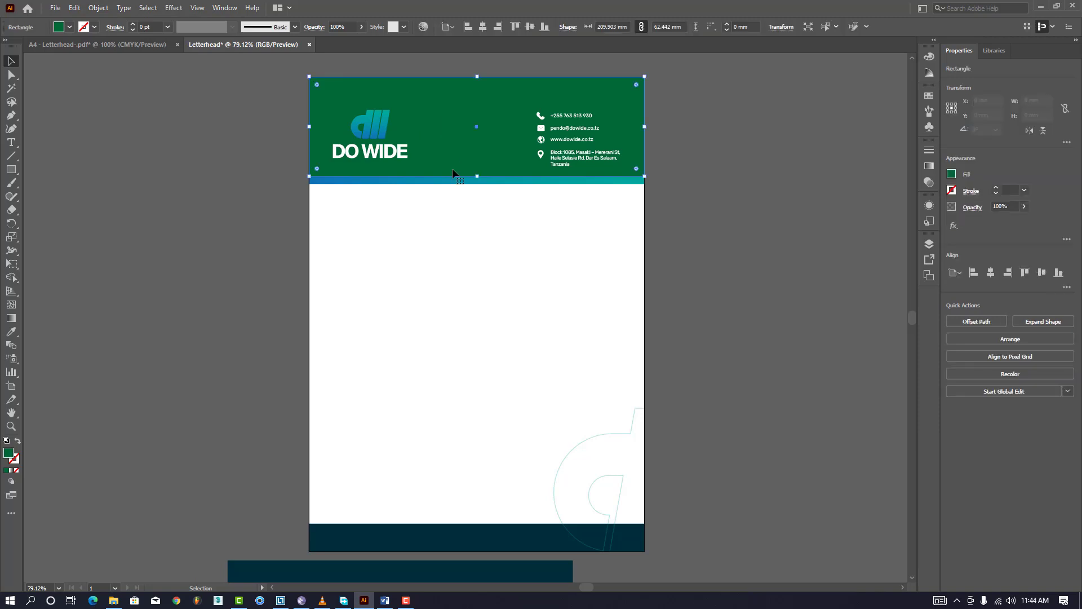
scroll(111, 293, down, 3)
click(11, 332)
click(321, 465)
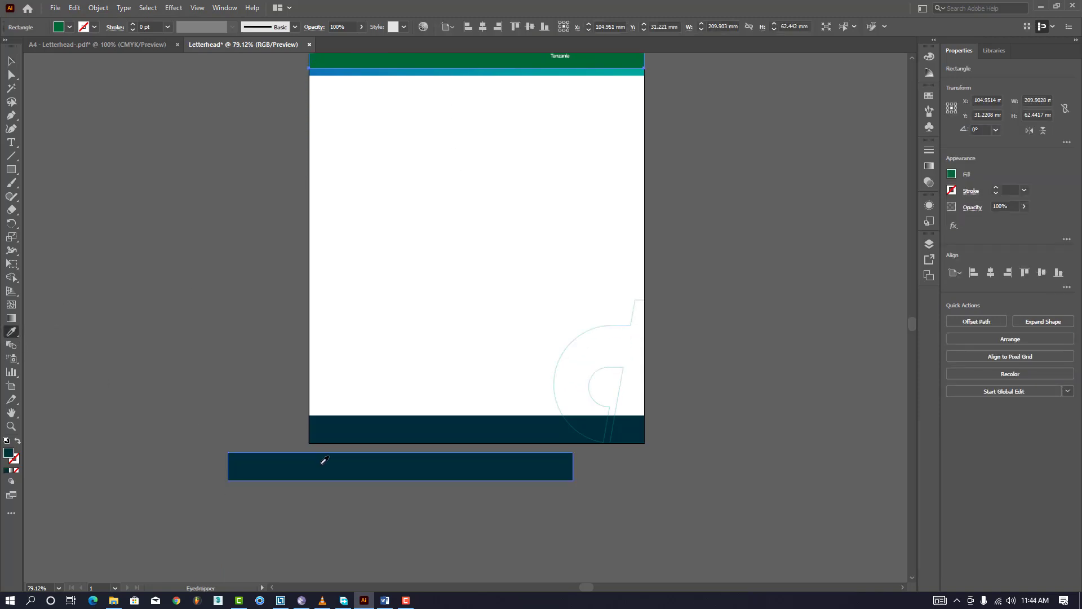
scroll(338, 445, up, 2)
scroll(349, 423, up, 2)
click(11, 60)
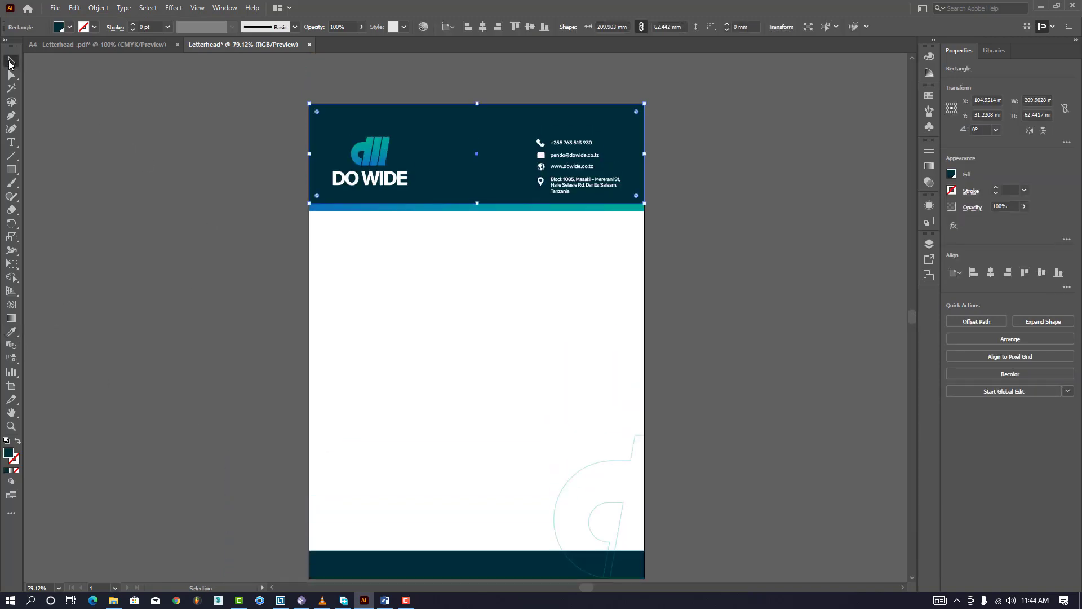
Delete the spare navy rectangle below the page
scroll(198, 330, down, 1)
scroll(338, 479, down, 1)
click(375, 516)
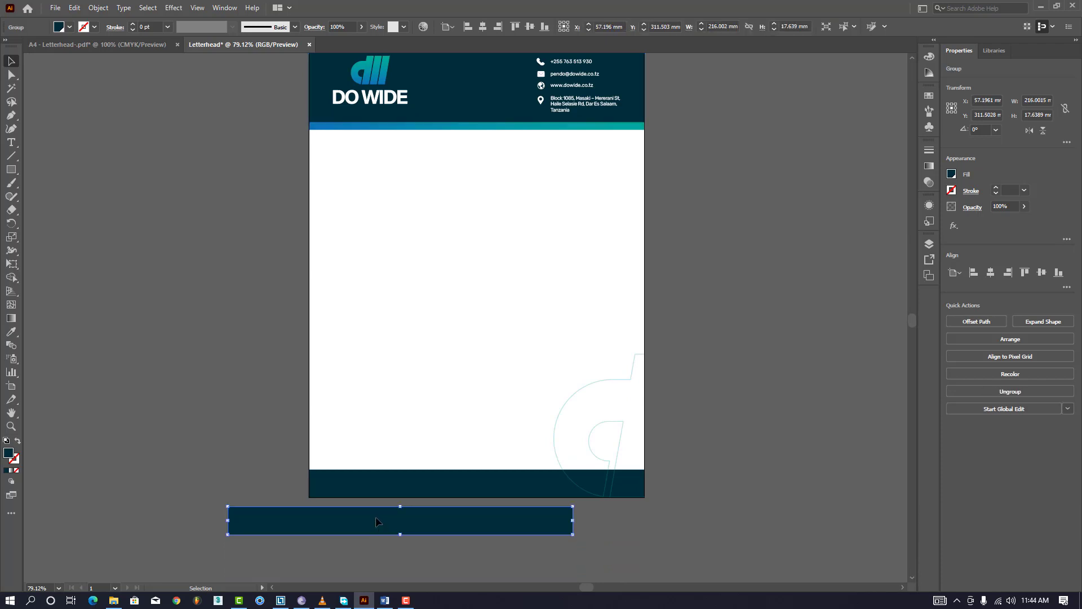
key(Delete)
scroll(350, 490, up, 1)
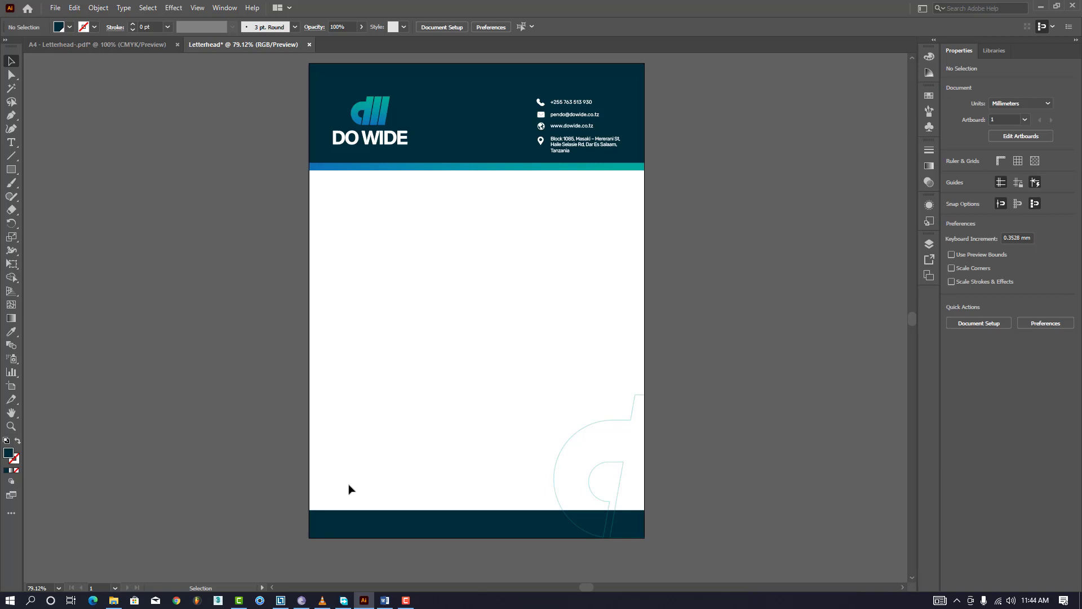
Save the letterhead as Letterhead.pdf in Videos using the [High Quality Print] preset
click(58, 6)
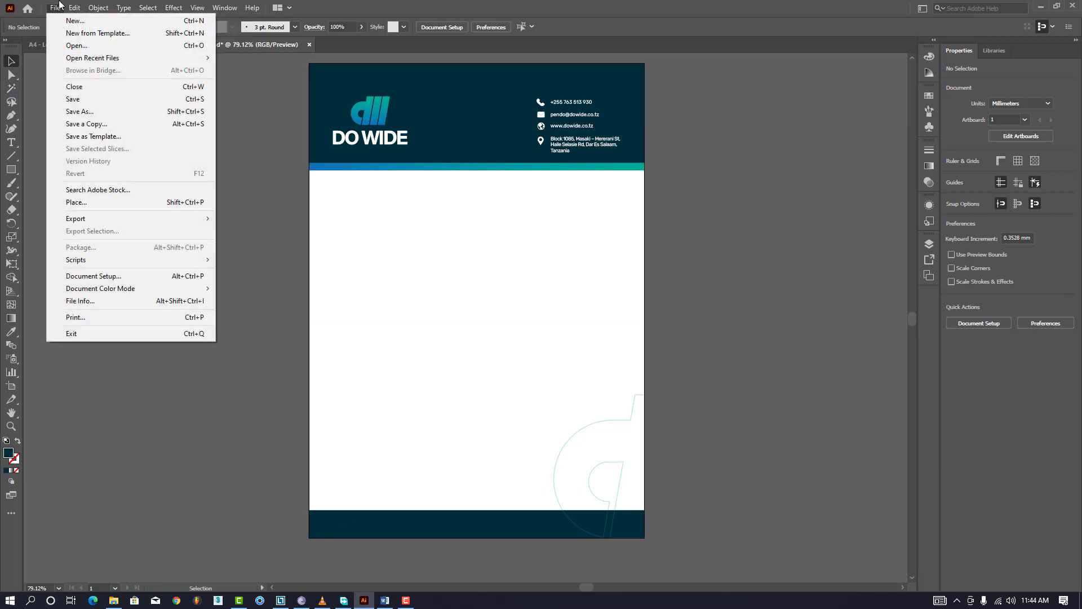
click(86, 112)
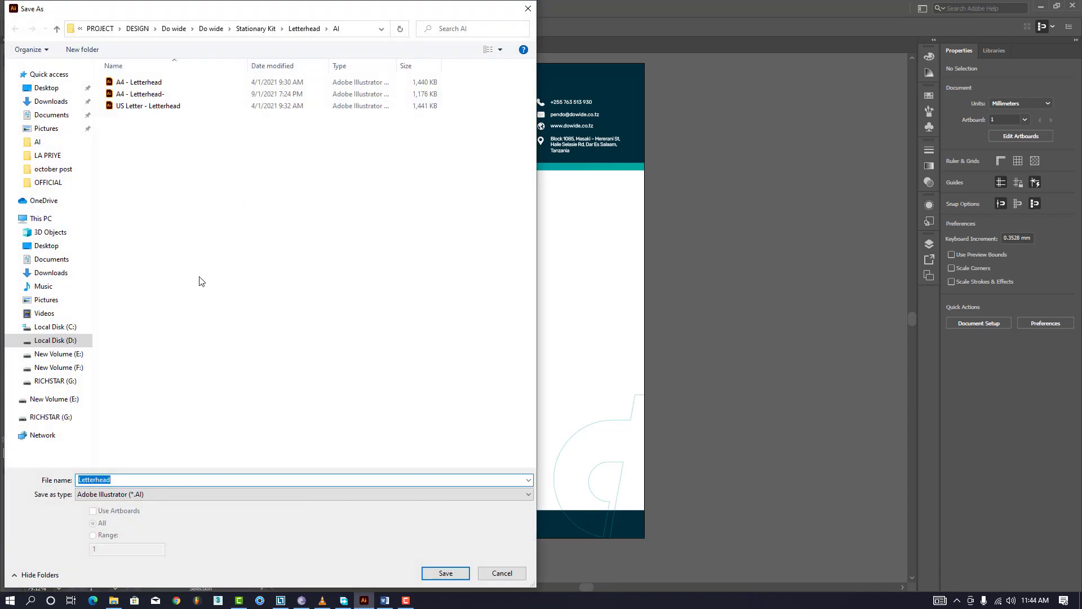
mouse_move(46, 300)
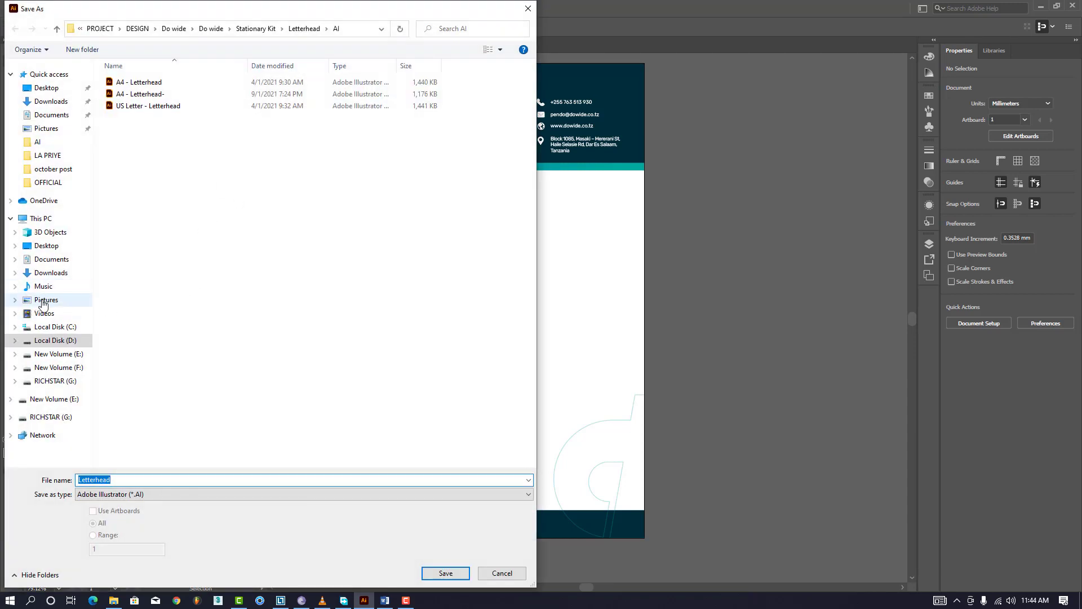
click(50, 313)
click(128, 493)
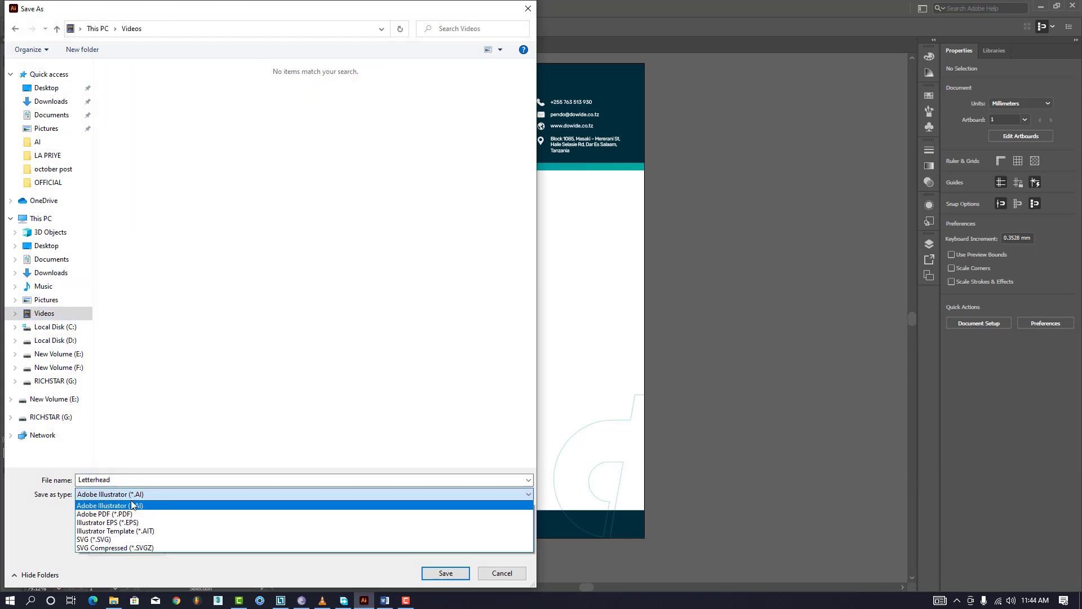
click(134, 514)
click(463, 573)
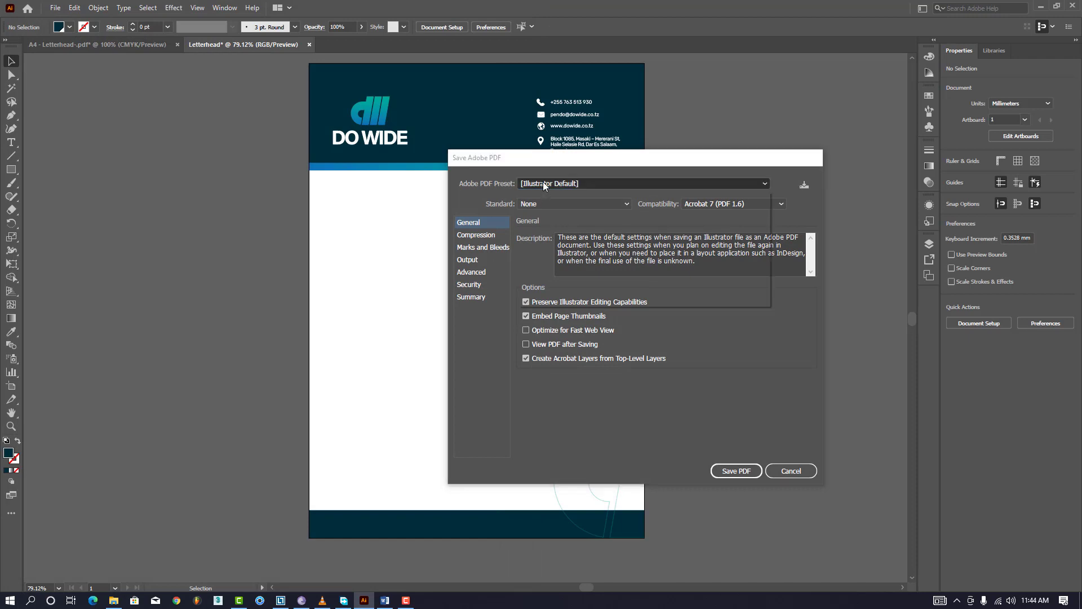
click(543, 181)
click(549, 225)
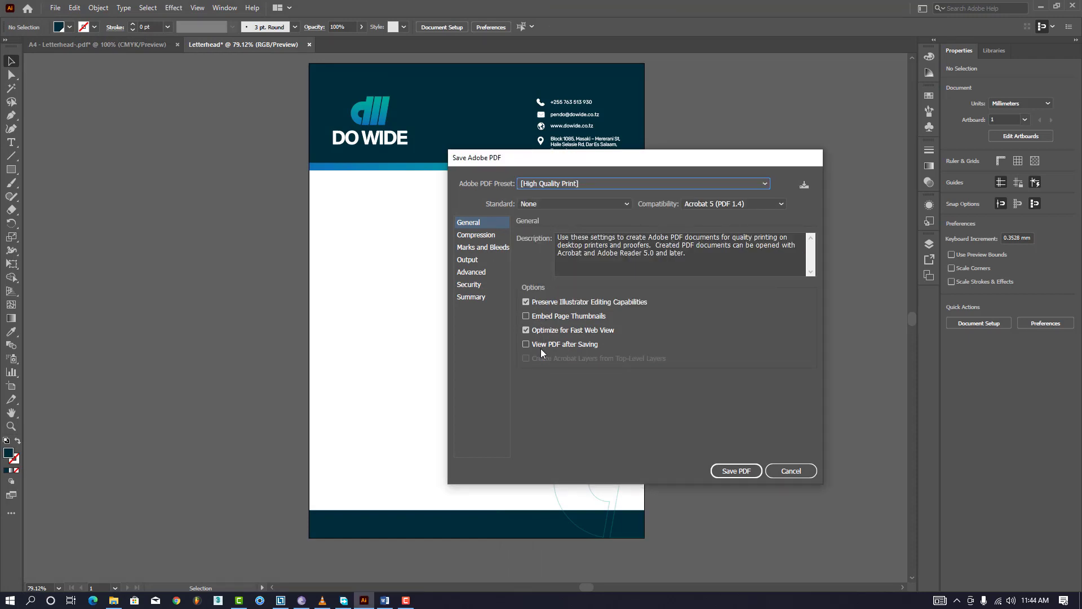
click(726, 471)
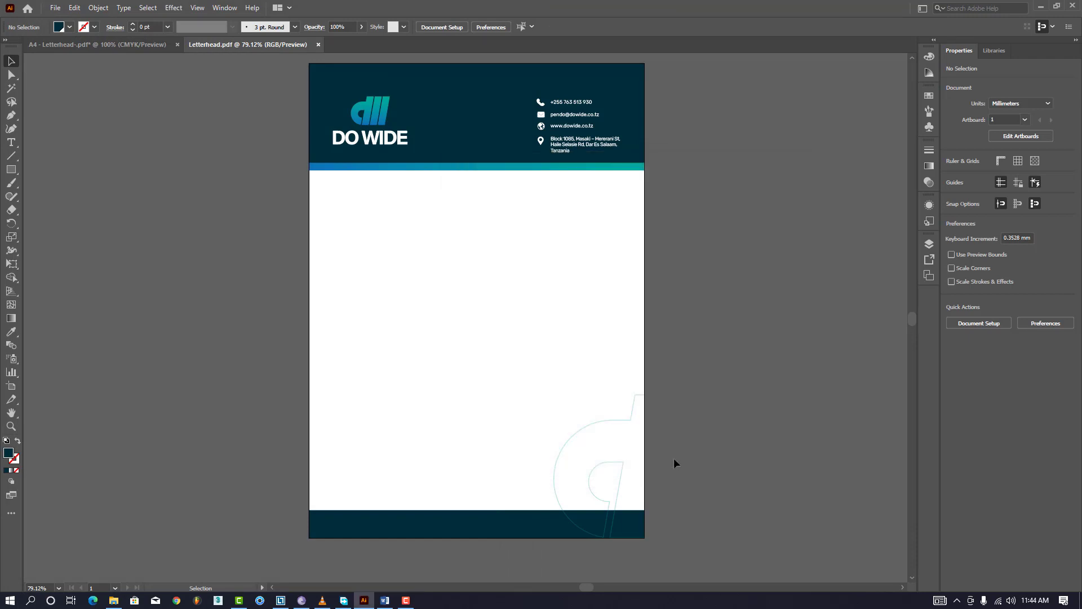
Export the artboard as a Letterhead PNG at High (300 ppi) resolution
click(55, 8)
click(282, 226)
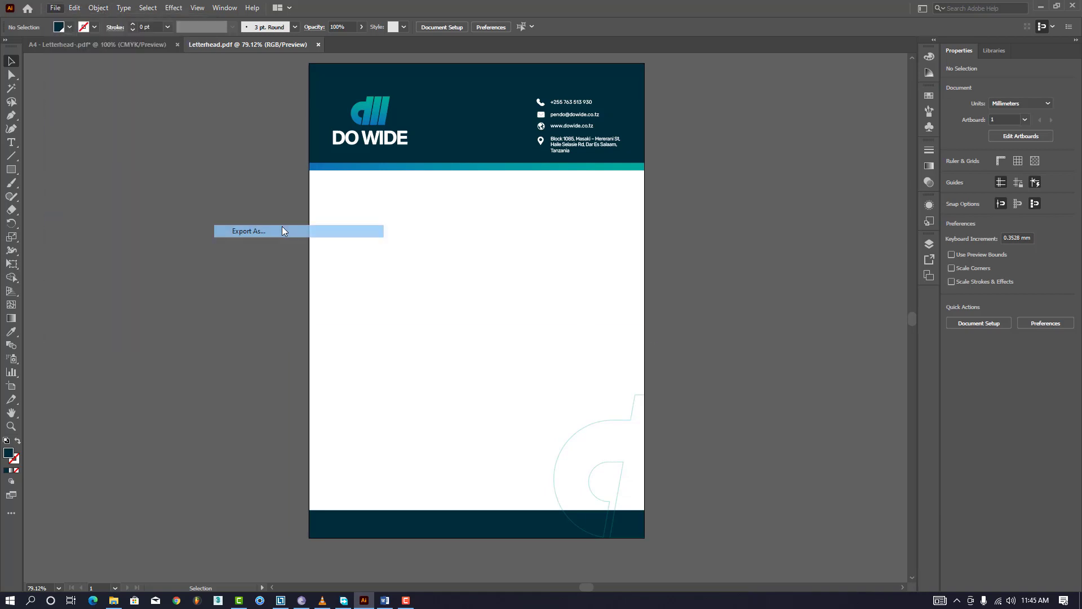
click(141, 494)
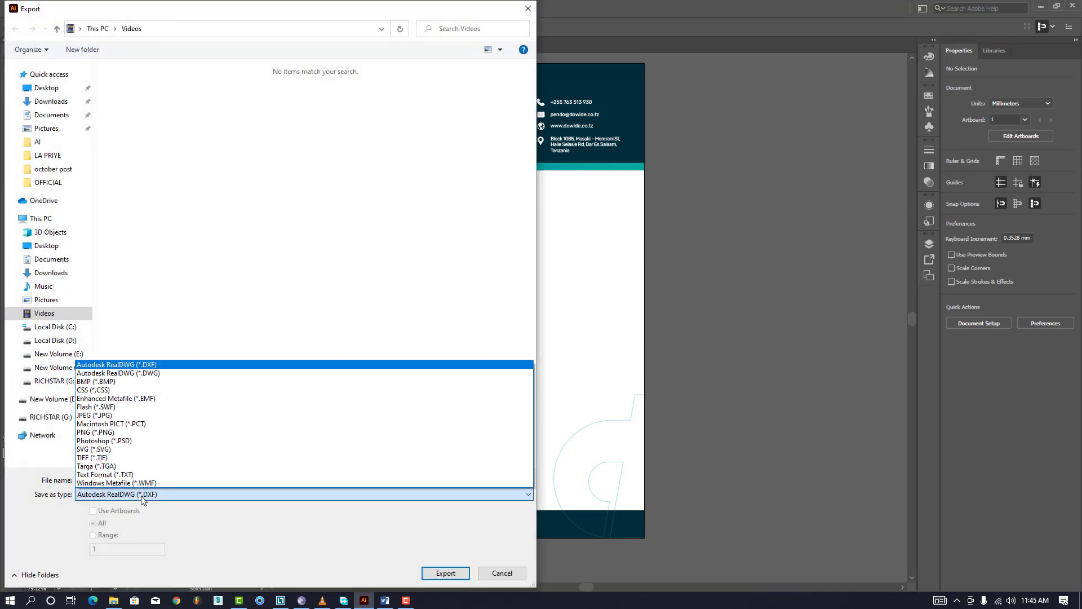
click(95, 433)
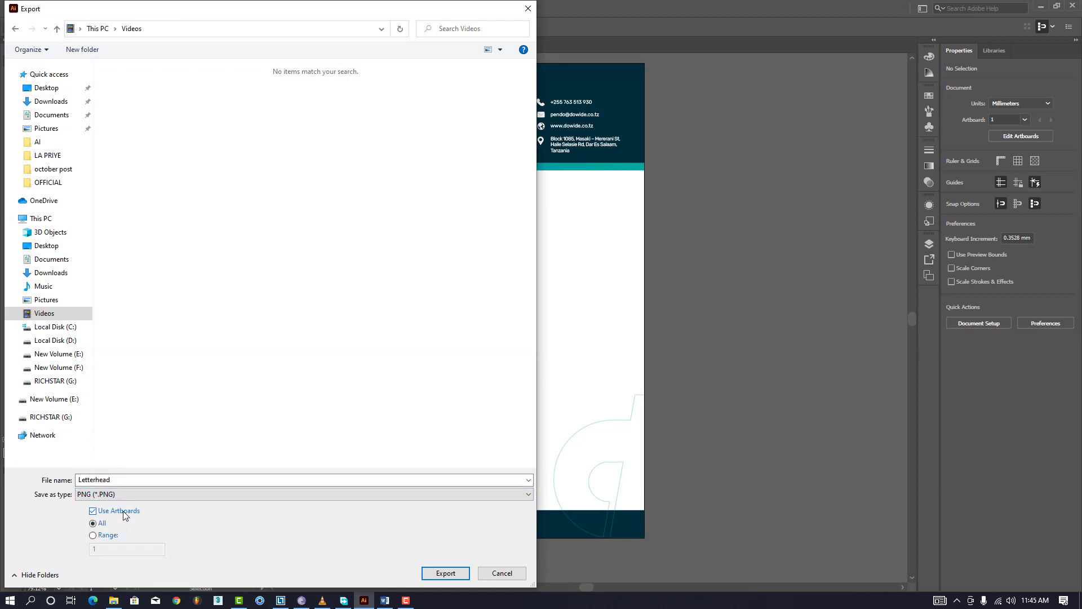
click(442, 574)
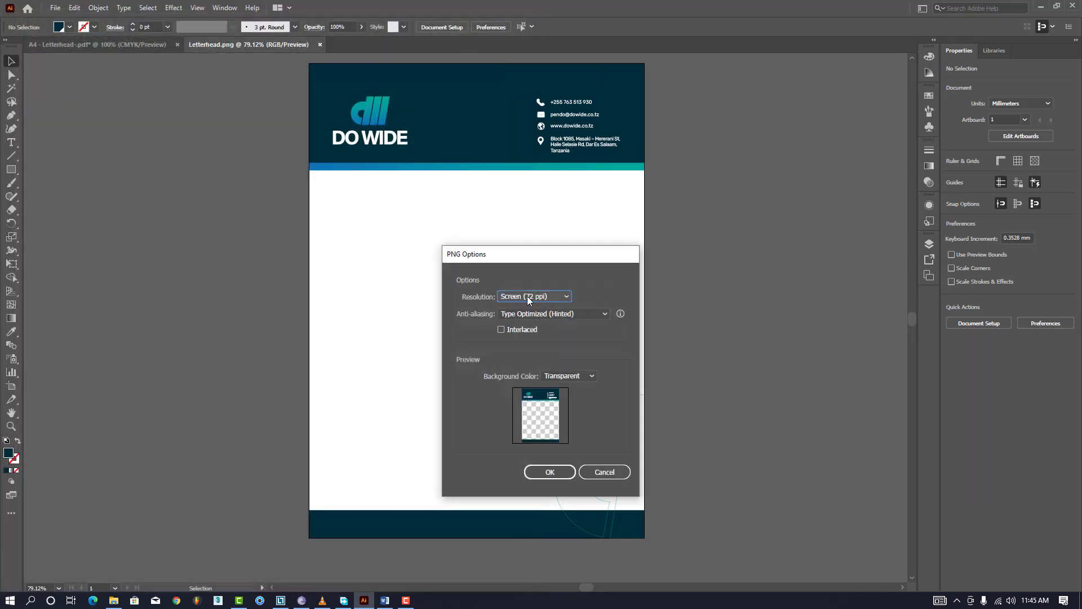
click(528, 299)
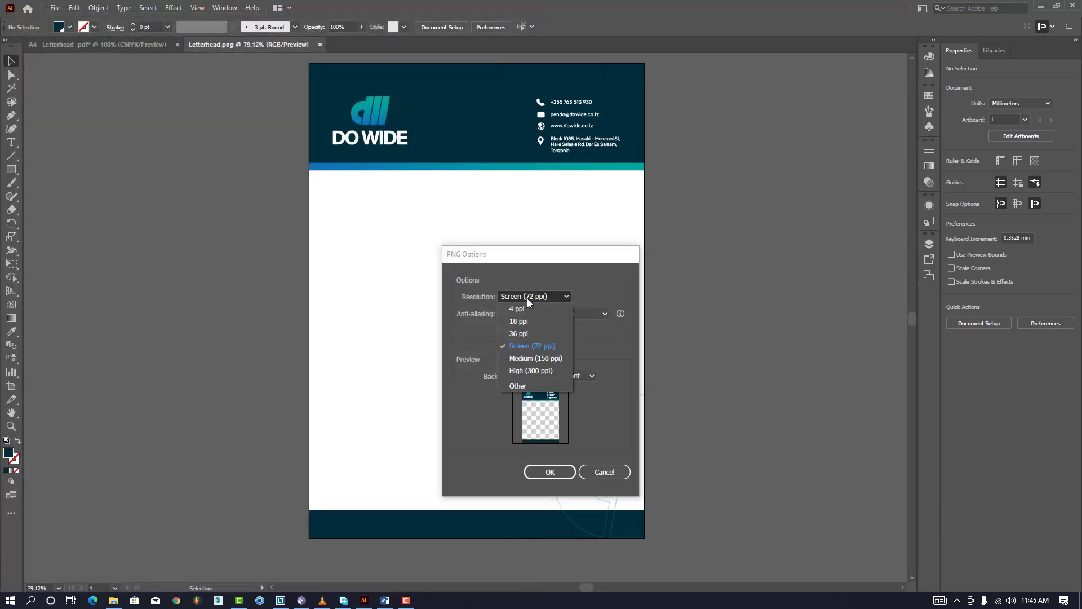
click(538, 369)
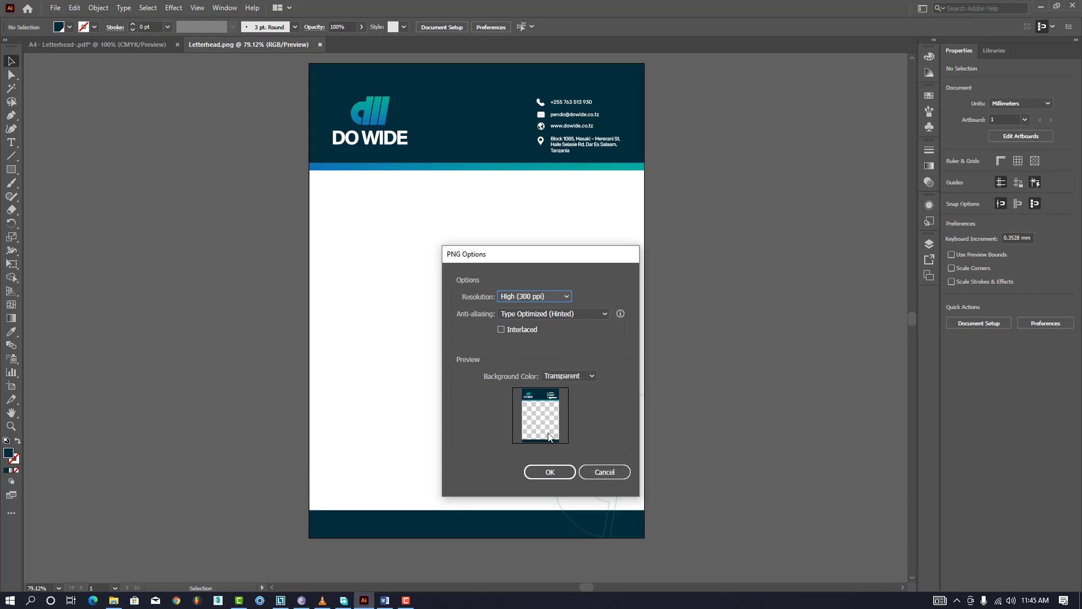
click(554, 473)
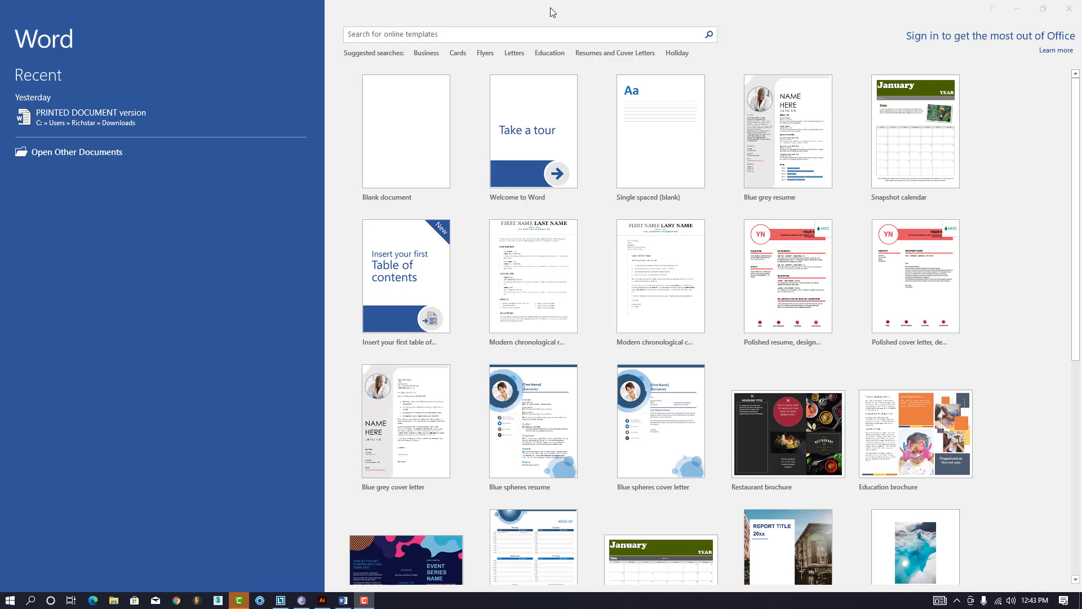
Create a new blank document and set its page size to A4
click(396, 172)
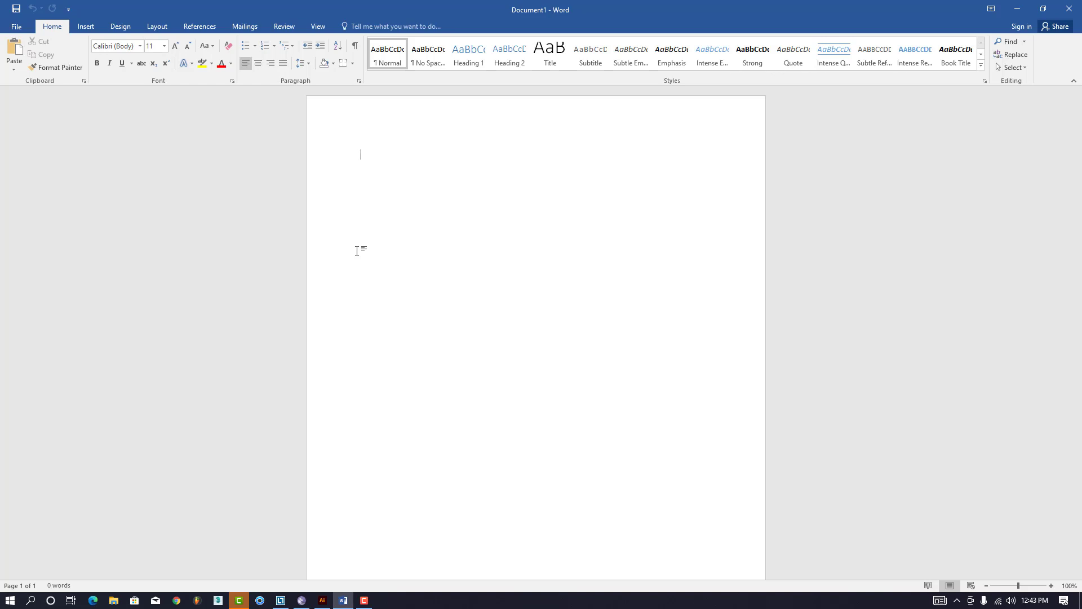
click(157, 28)
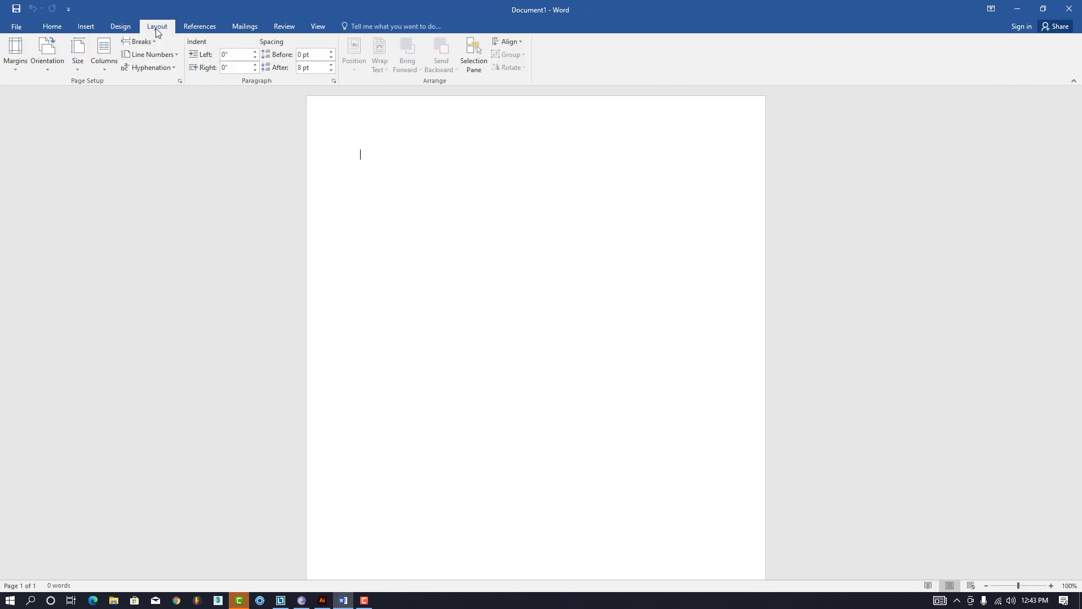
click(77, 72)
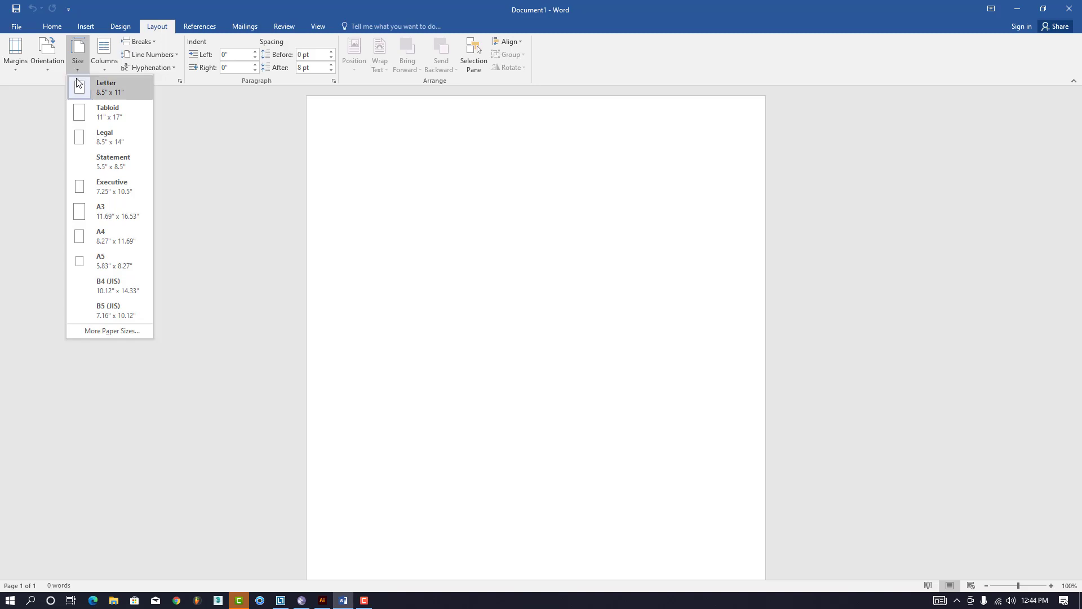
click(110, 237)
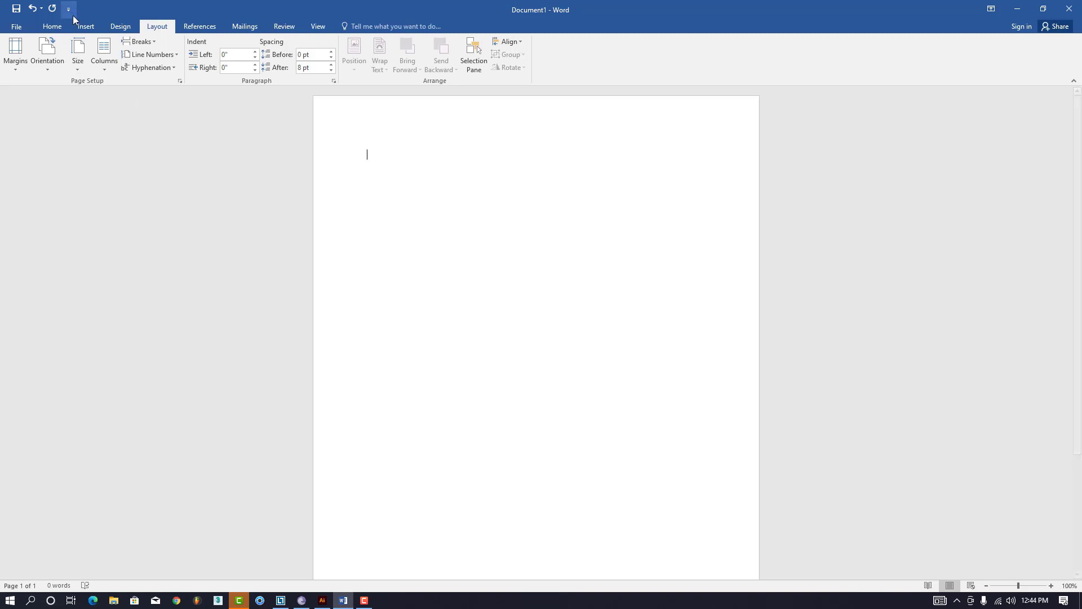
Start editing the page header of the new document
click(87, 27)
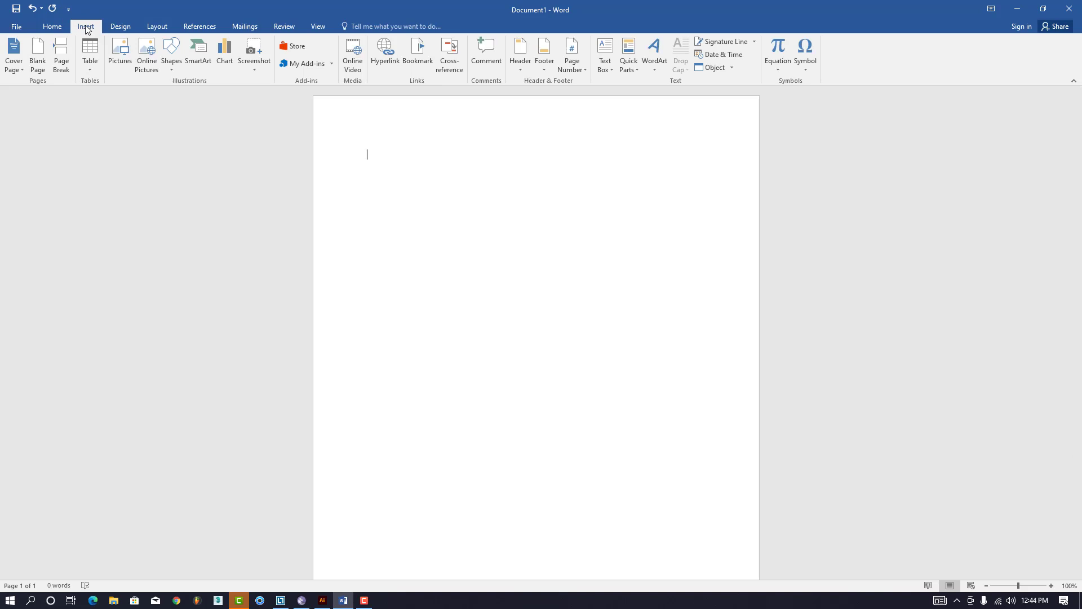
click(524, 69)
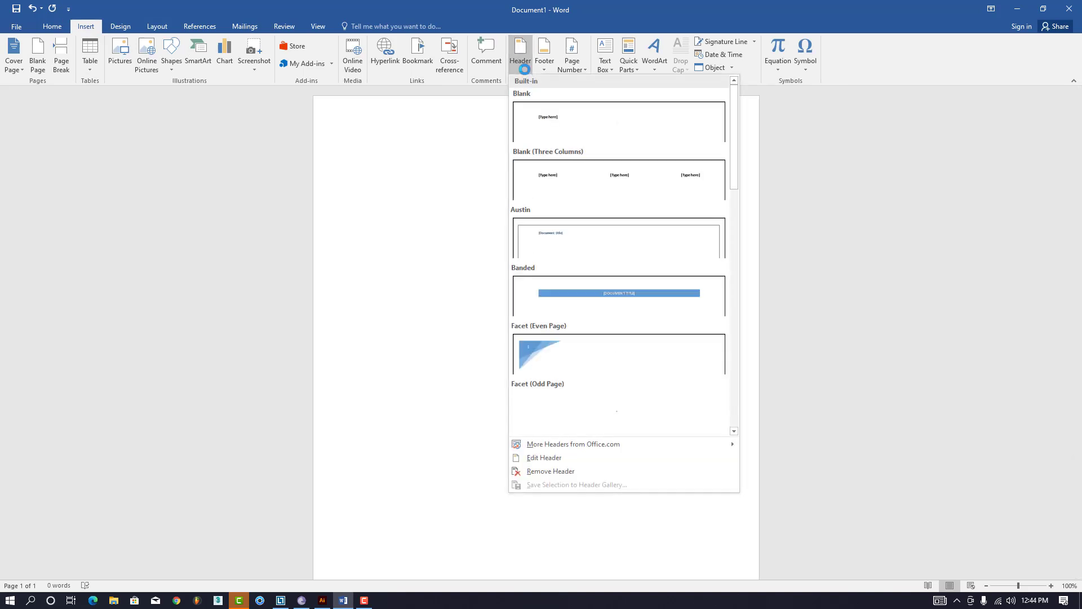
click(542, 456)
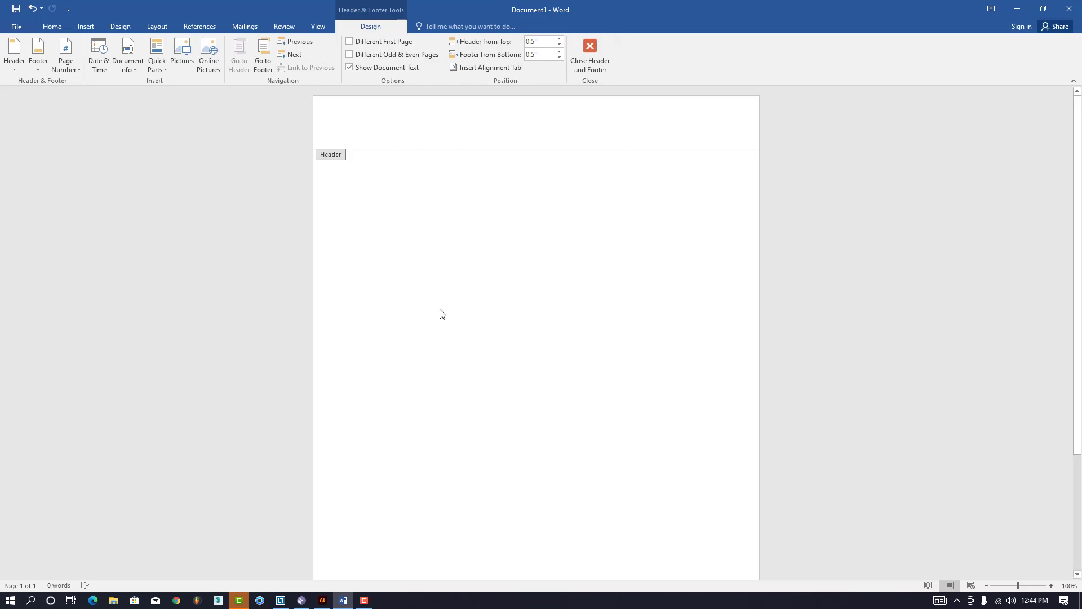
Insert the Letterhead-01 picture from the Videos folder into the header
click(179, 61)
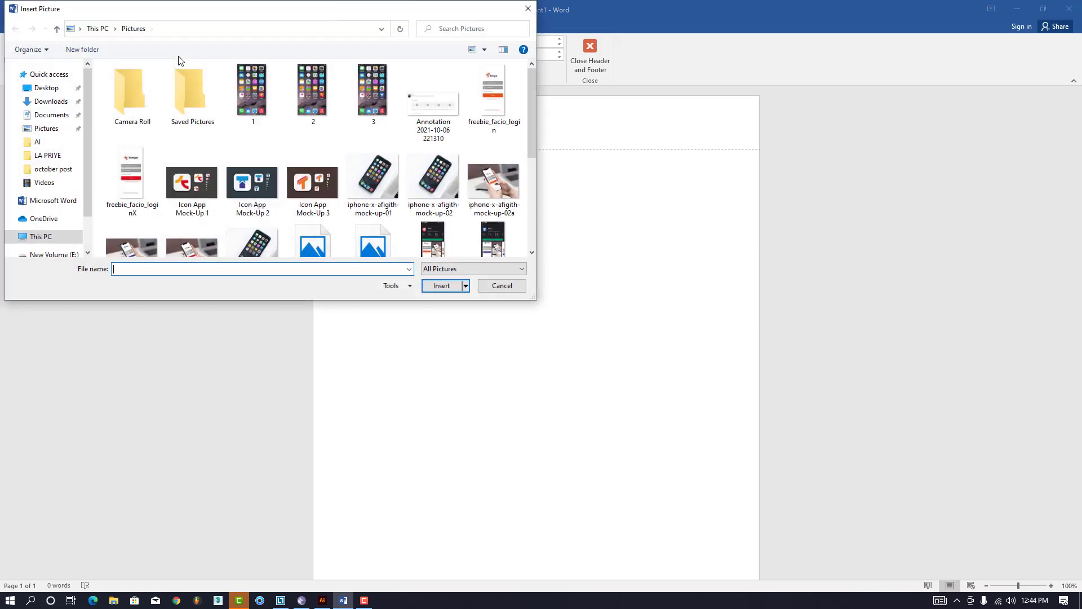
click(44, 182)
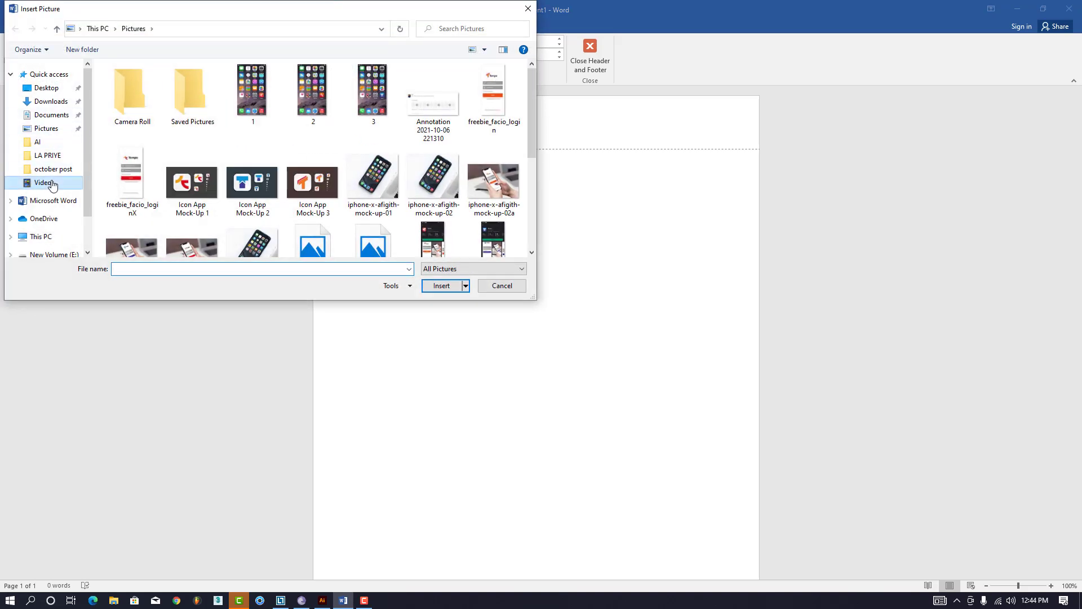
click(142, 100)
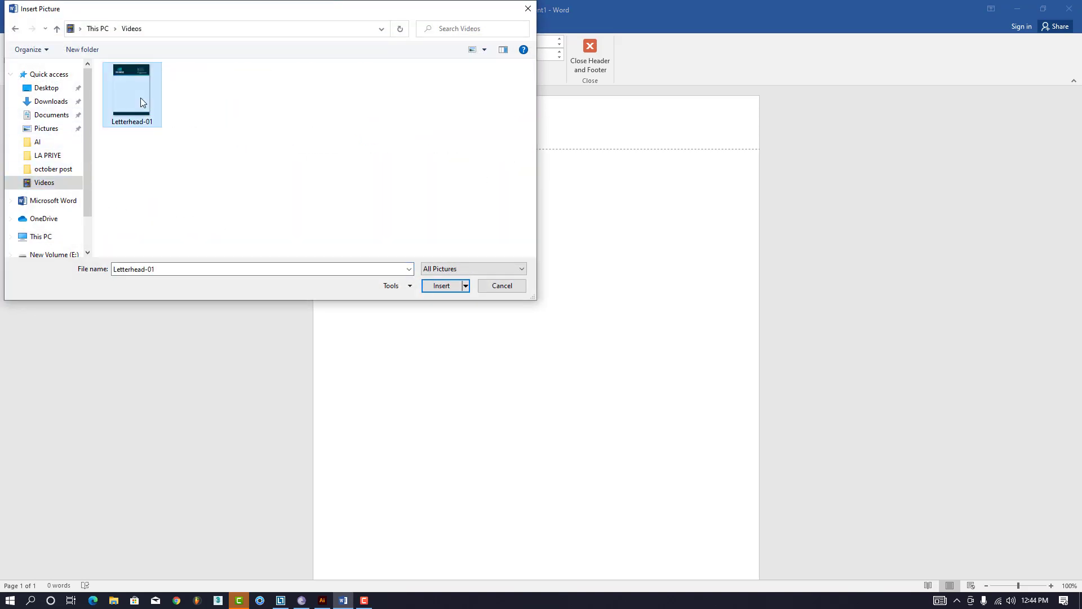
double_click(141, 99)
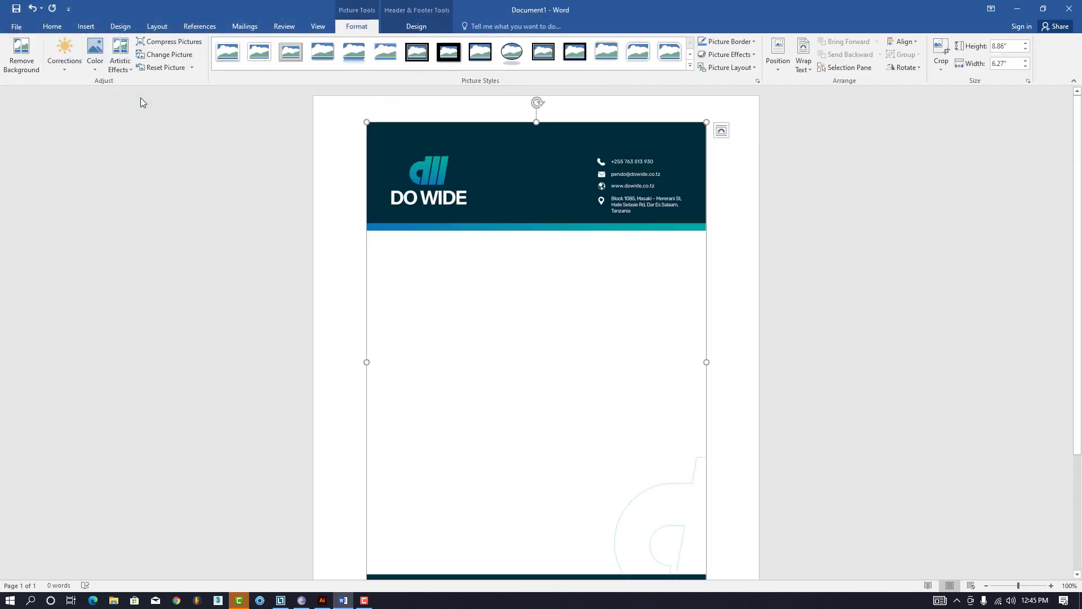
scroll(520, 329, down, 3)
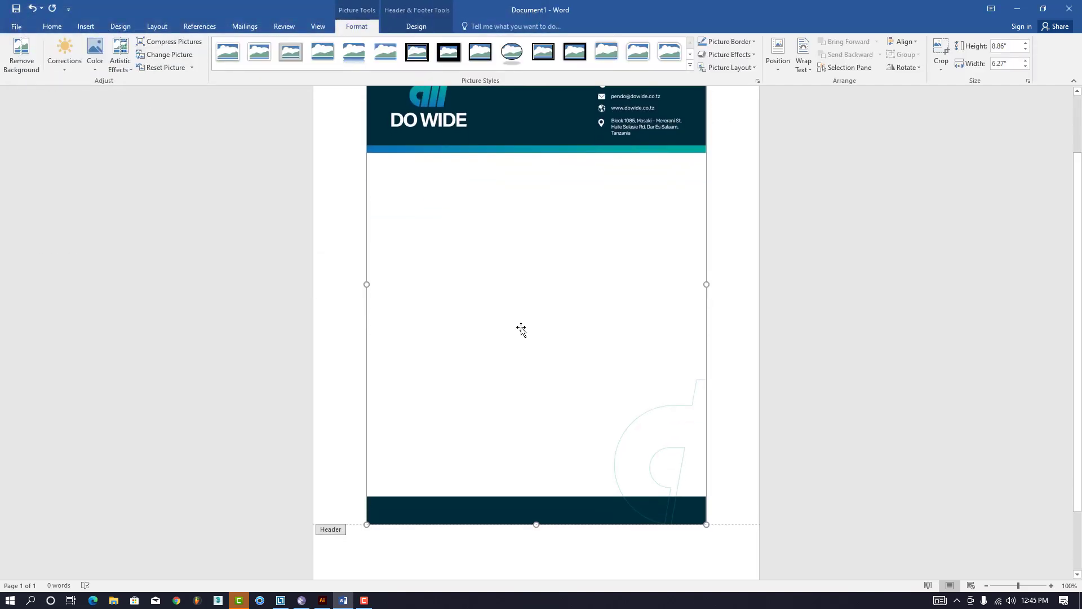
scroll(479, 412, down, 2)
scroll(355, 518, up, 2)
scroll(389, 462, up, 4)
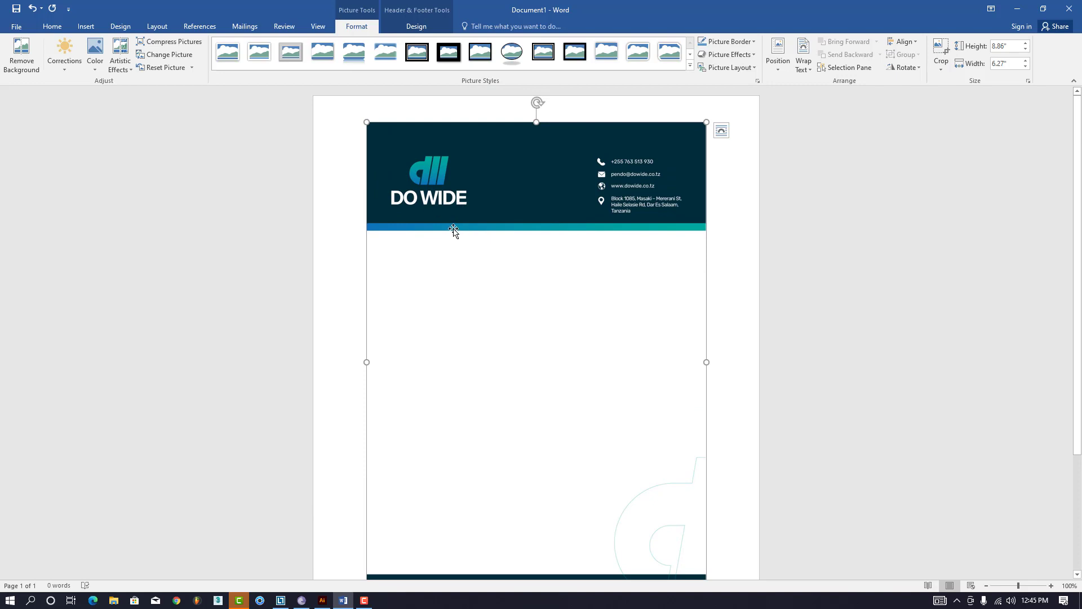
Set the letterhead to Behind text and scale it to 100%, 11.66" × 8.25"
click(812, 71)
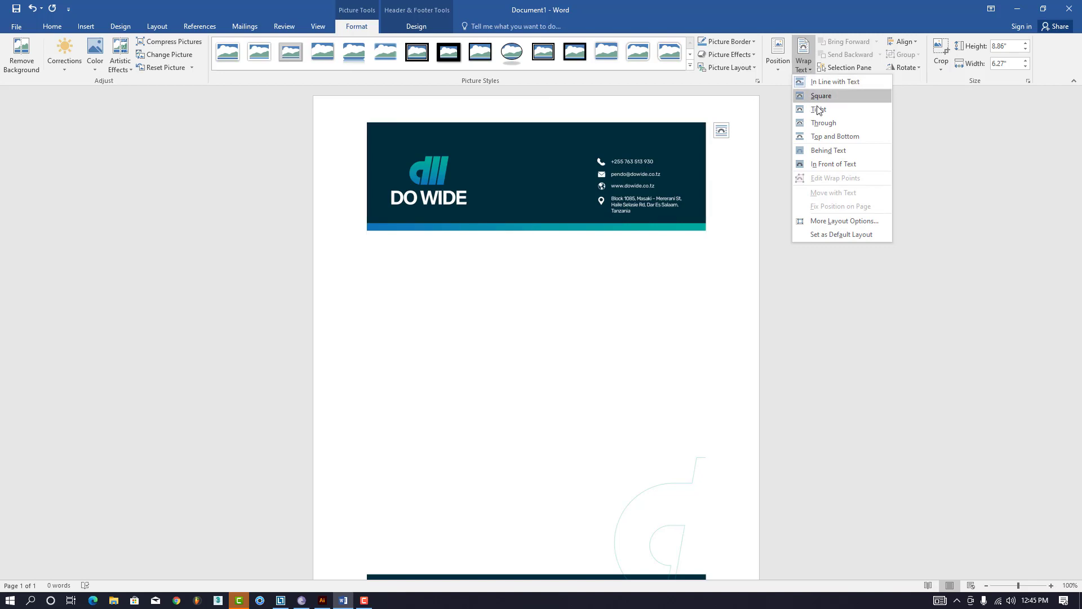
click(841, 222)
drag(471, 164, 794, 148)
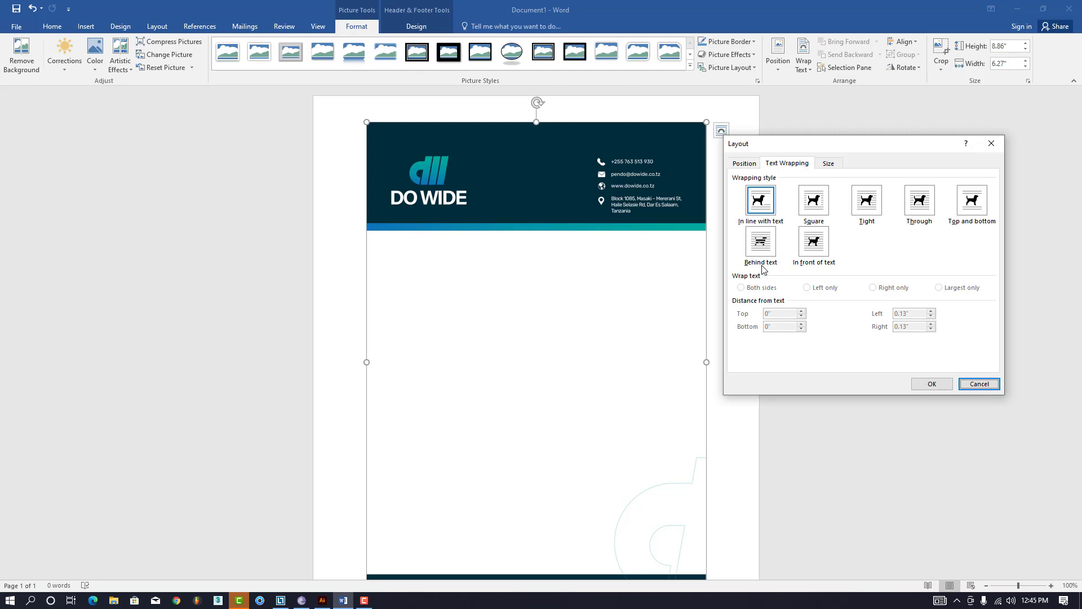
click(761, 248)
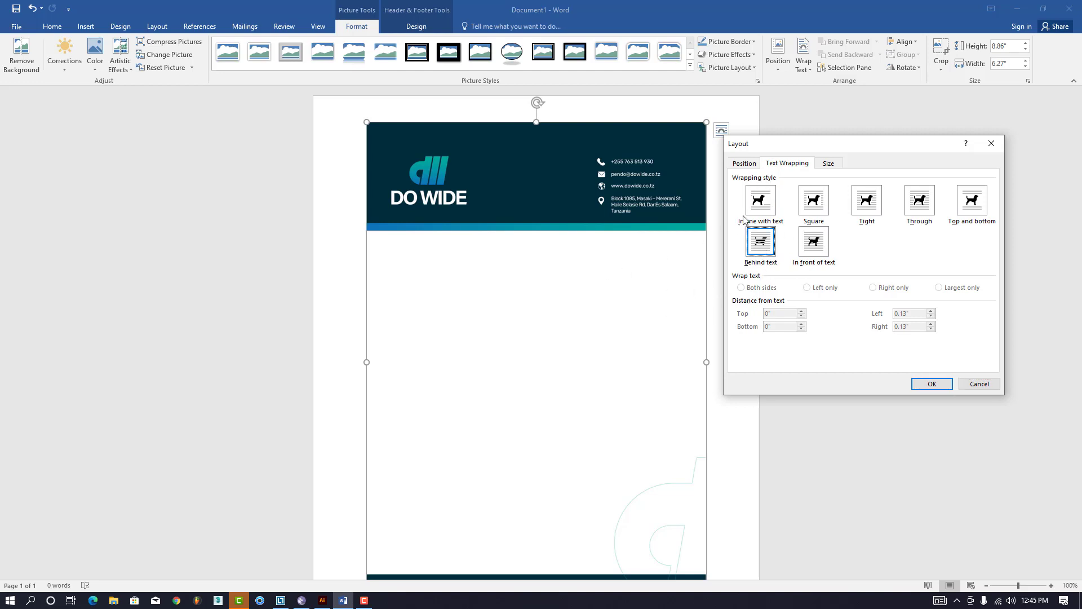
click(828, 163)
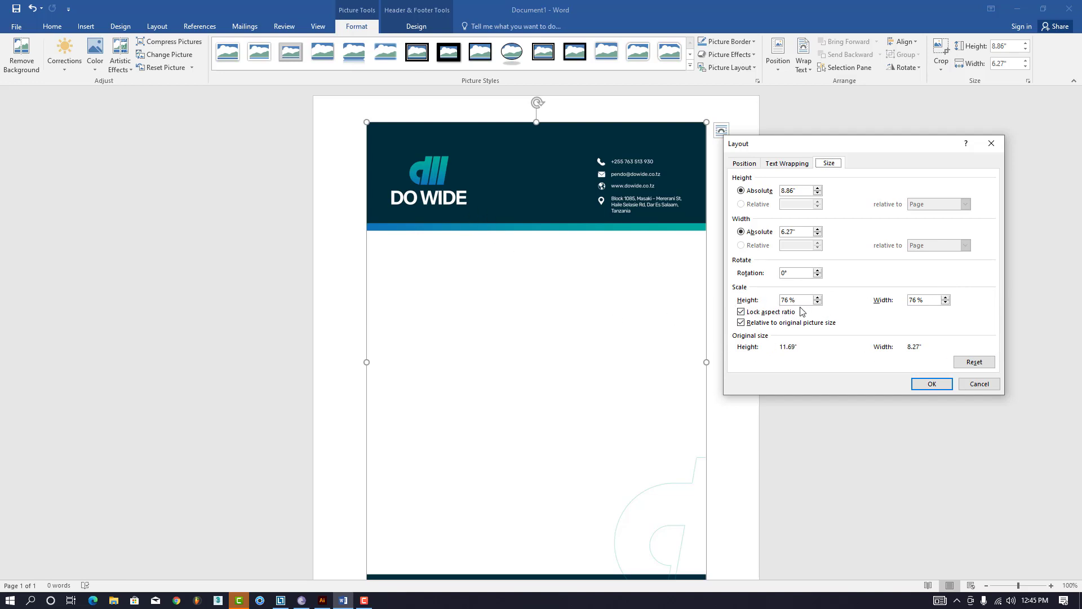
double_click(805, 301)
text(100)
click(924, 301)
click(788, 164)
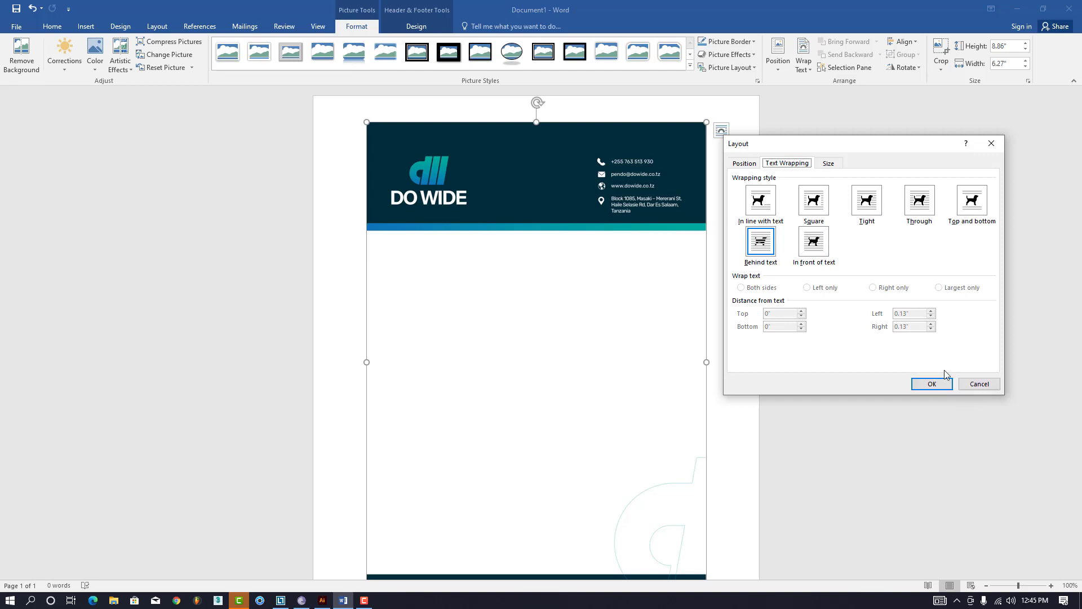
click(919, 387)
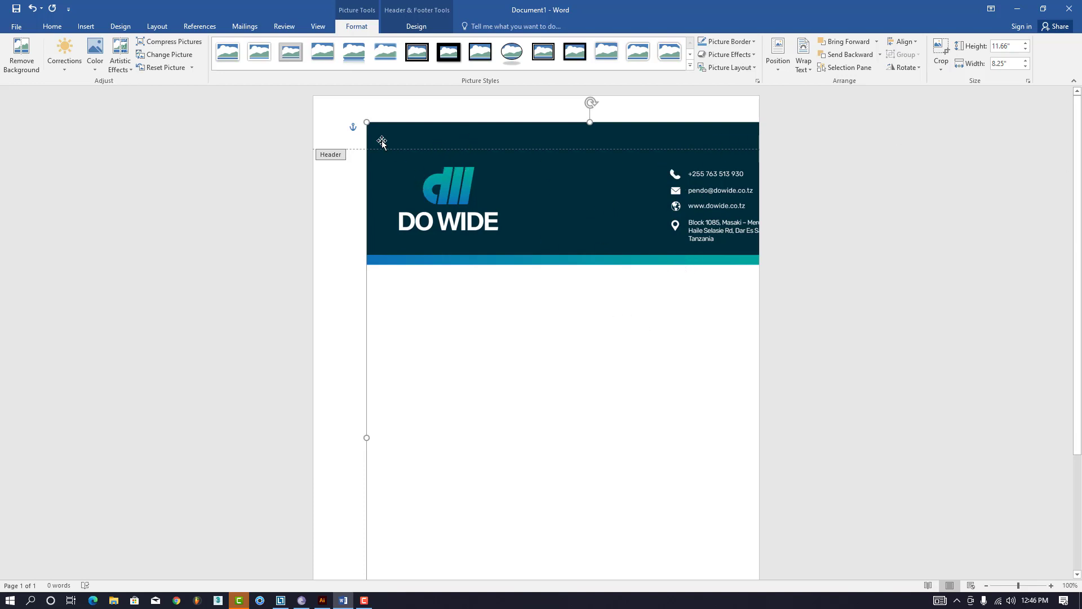
Drag the letterhead to the page's top-left corner so it covers the whole page
drag(386, 142, 331, 113)
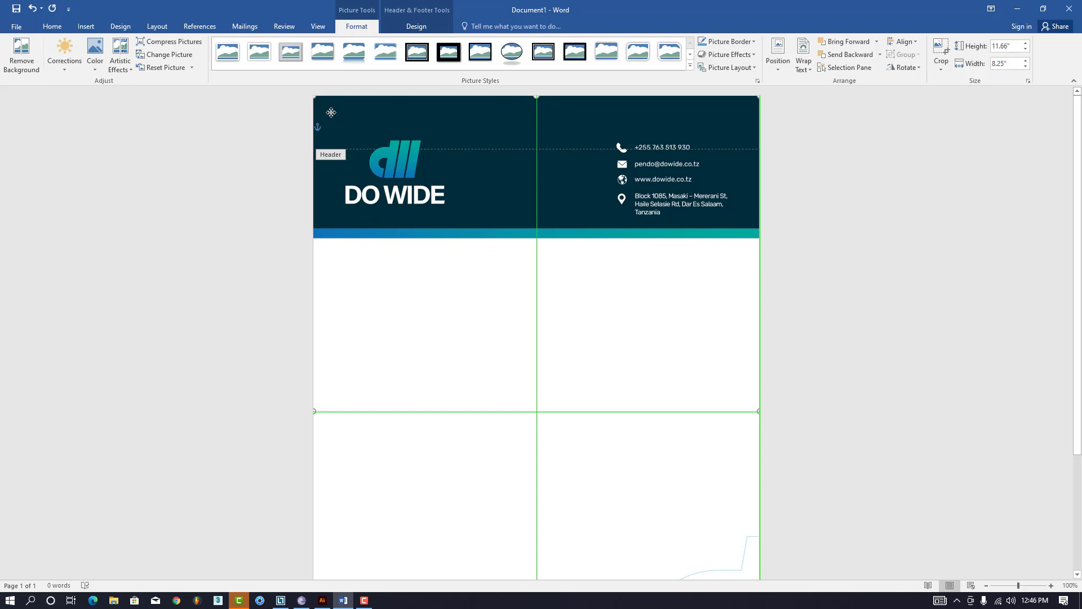
scroll(496, 285, down, 5)
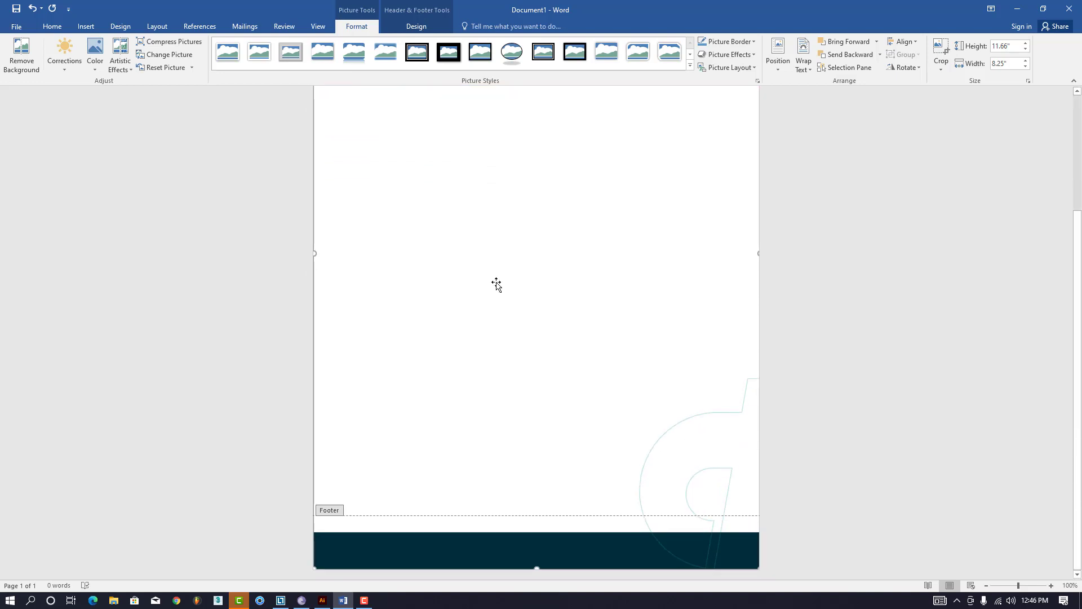
scroll(350, 559, up, 5)
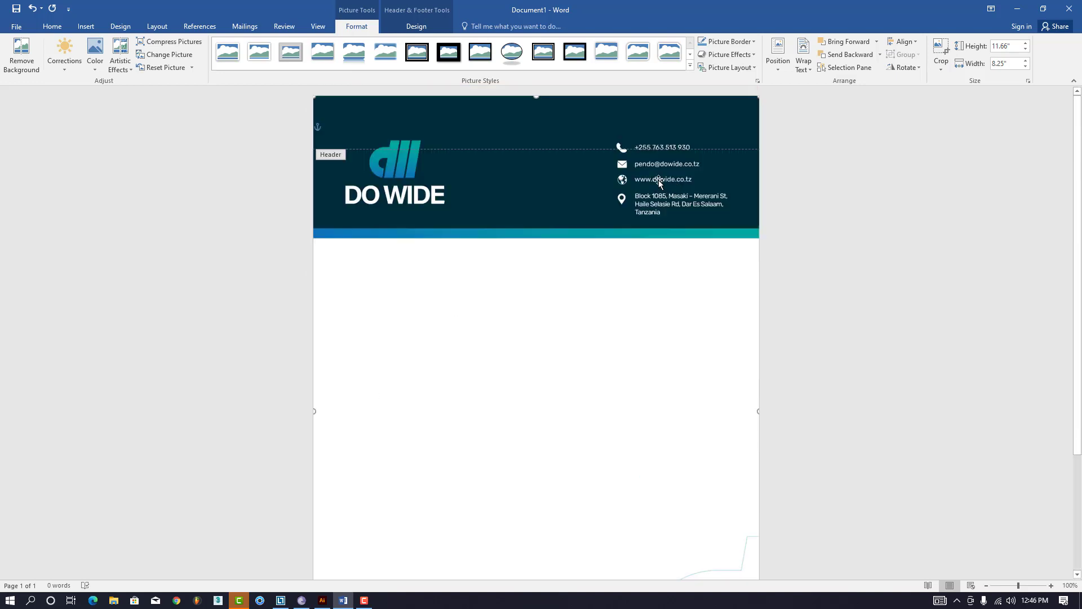
Return to header editing through Insert > Header > Edit Header
click(86, 29)
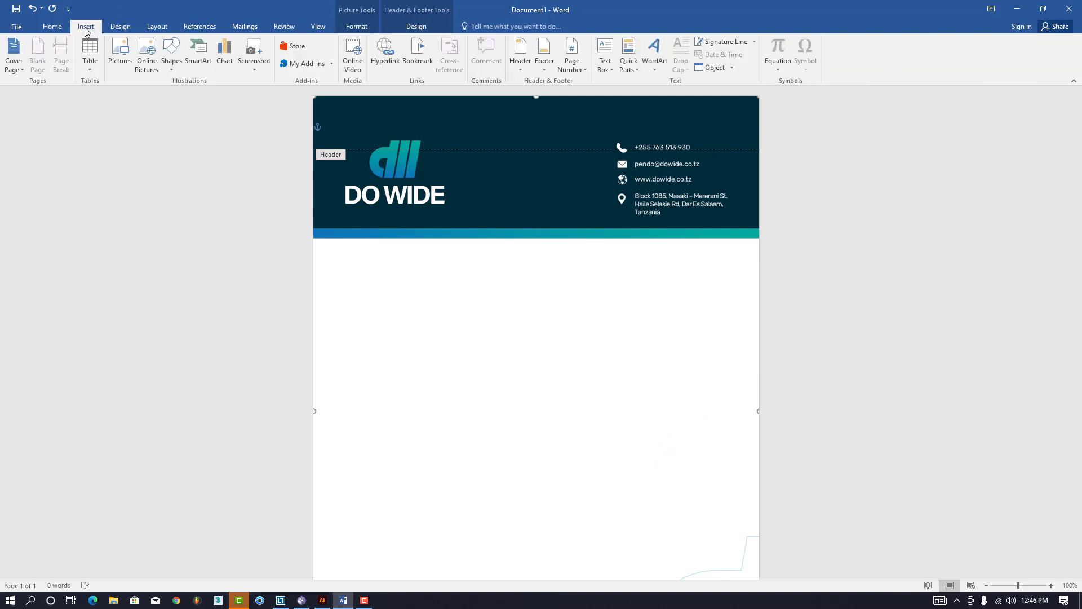
click(520, 55)
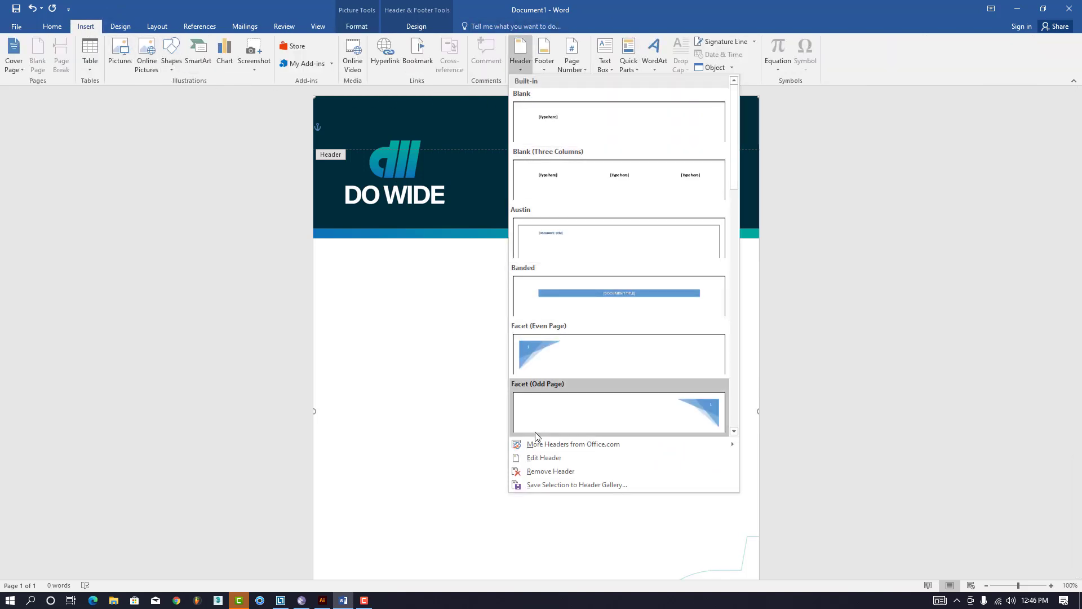
click(544, 457)
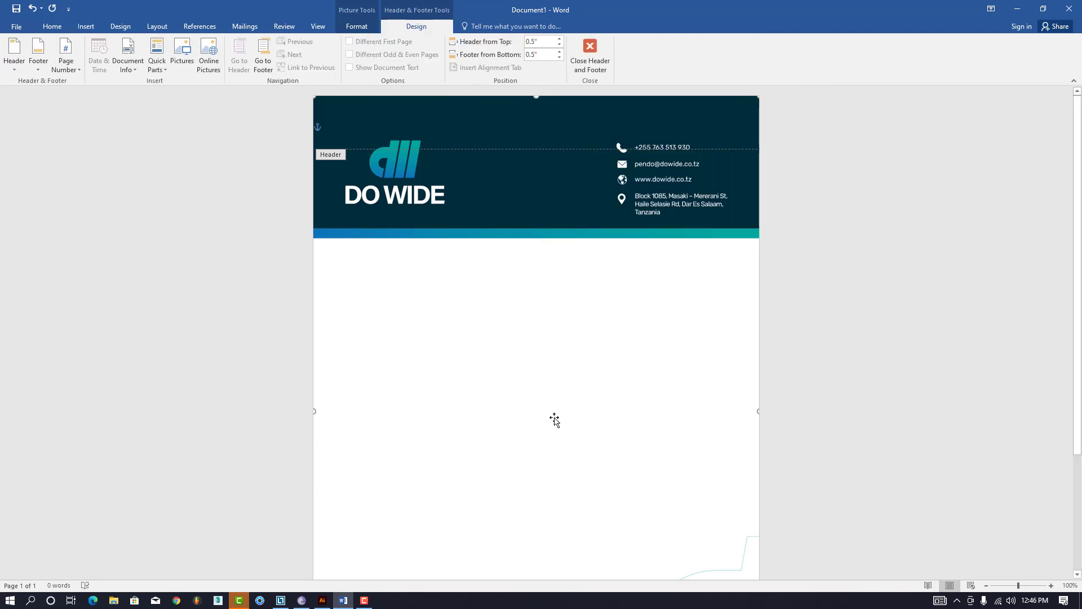
Close header editing, check the faded letterhead page, and delete the test text typed over the logo
click(597, 53)
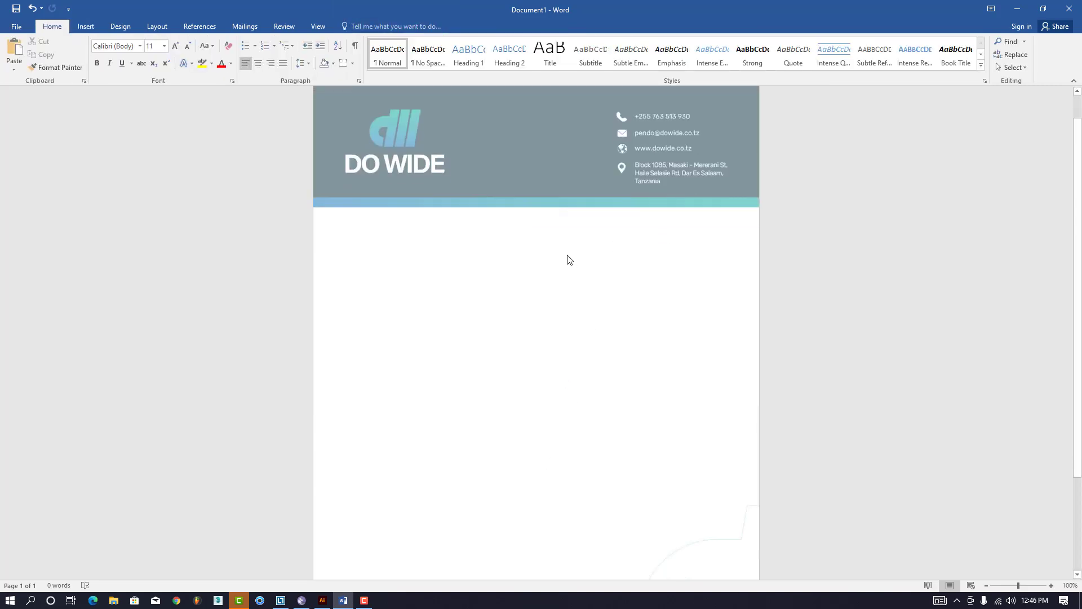
scroll(569, 260, down, 5)
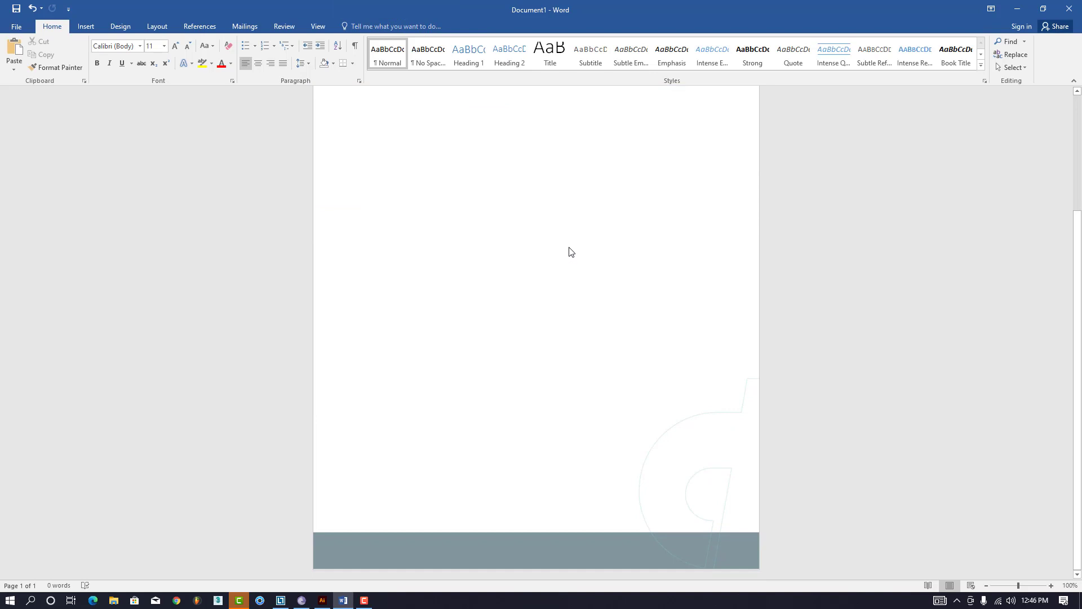
scroll(569, 251, up, 5)
scroll(570, 252, down, 1)
scroll(413, 229, down, 5)
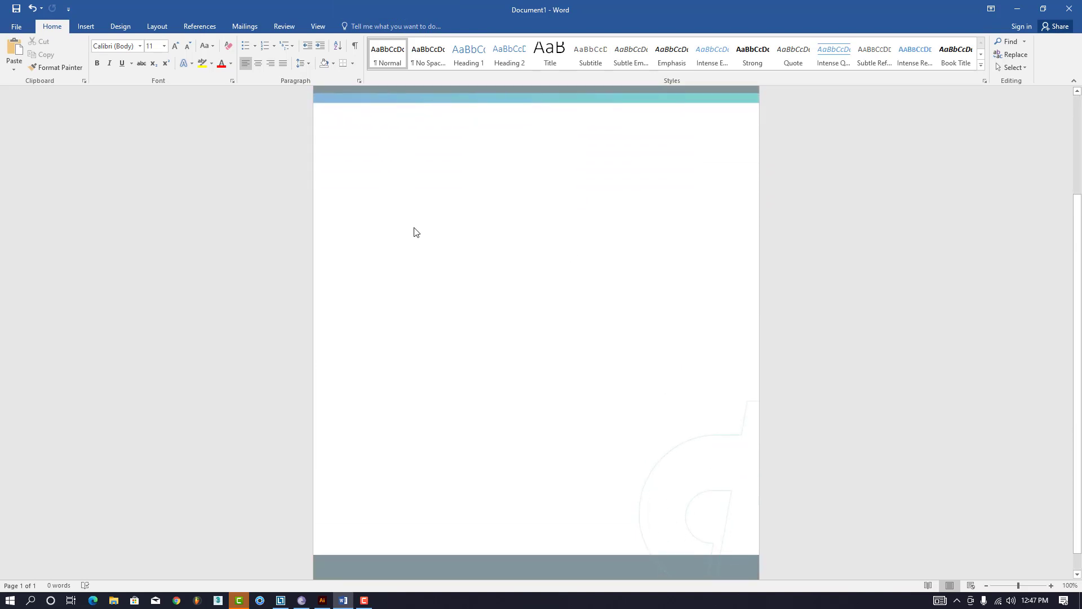
scroll(418, 223, up, 6)
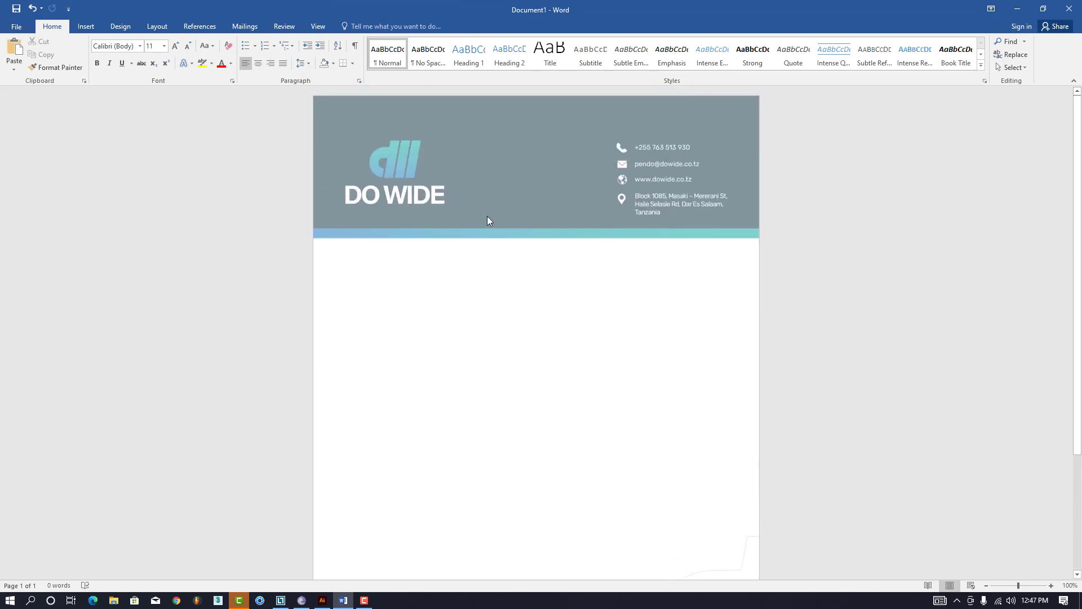
scroll(447, 236, down, 2)
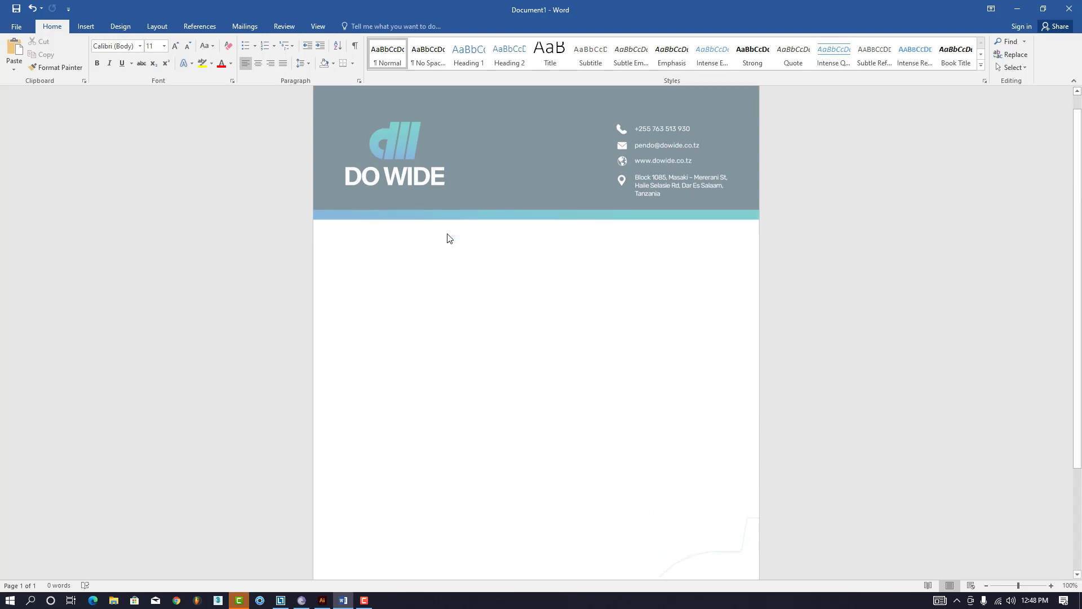
scroll(454, 280, down, 3)
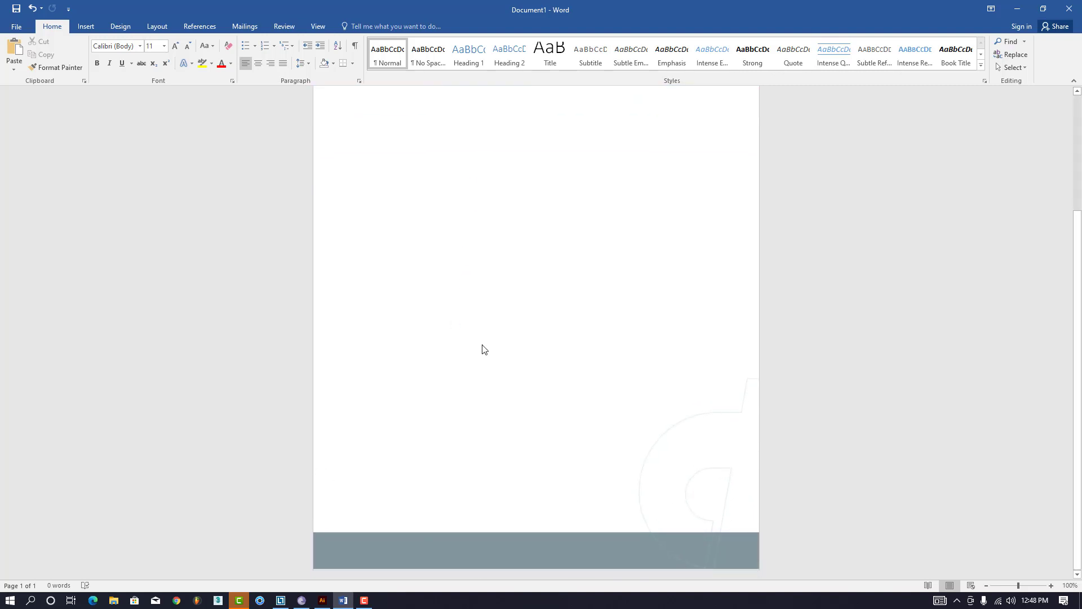
scroll(482, 347, up, 5)
scroll(511, 276, down, 5)
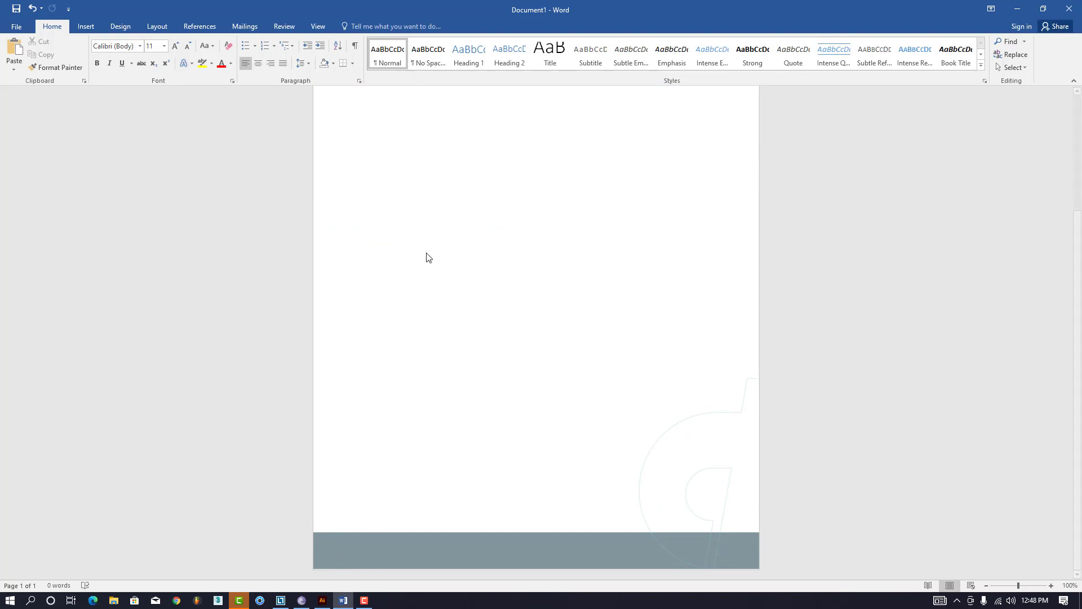
scroll(609, 329, up, 5)
scroll(609, 332, down, 2)
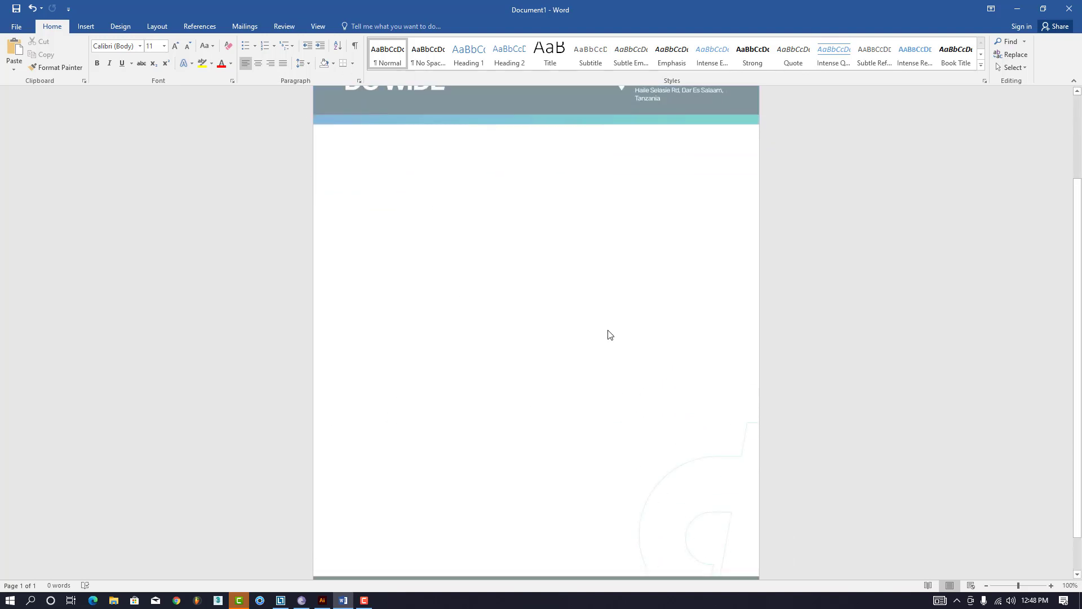
scroll(606, 325, up, 3)
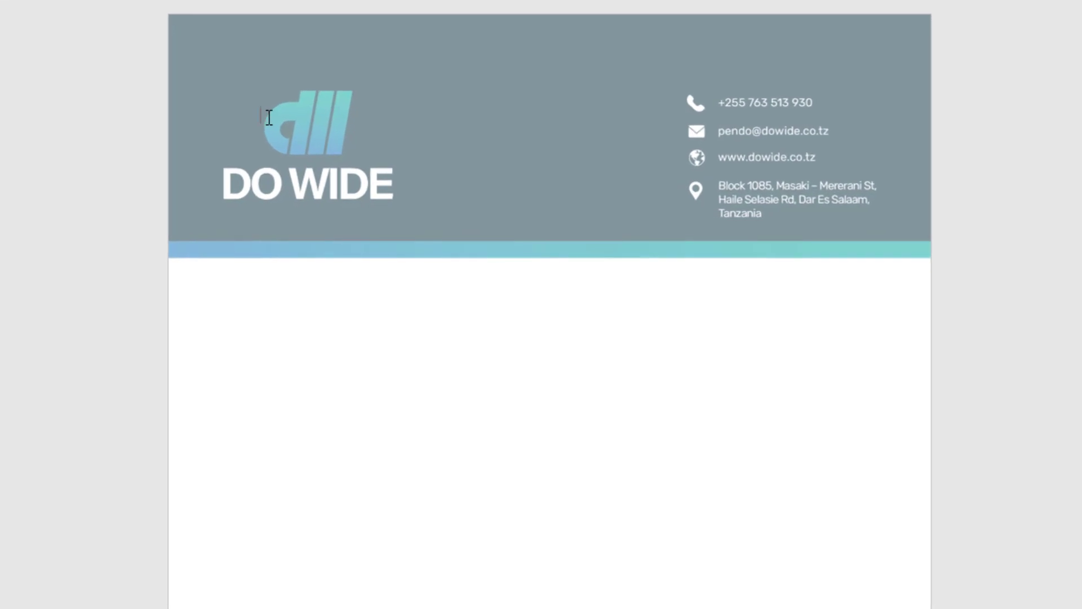
text(ryeurturte)
key(BackSpace)
key(BackSpace)
key(BackSpace)
key(BackSpace)
key(BackSpace)
key(BackSpace)
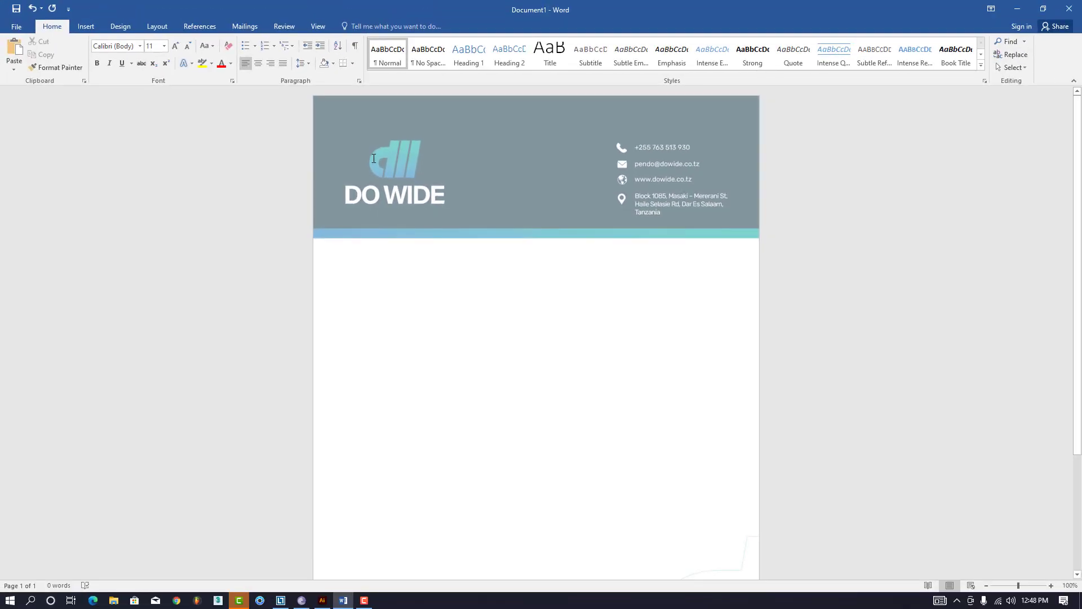
Set custom margins: 3" top and 1" bottom, left and right
click(157, 26)
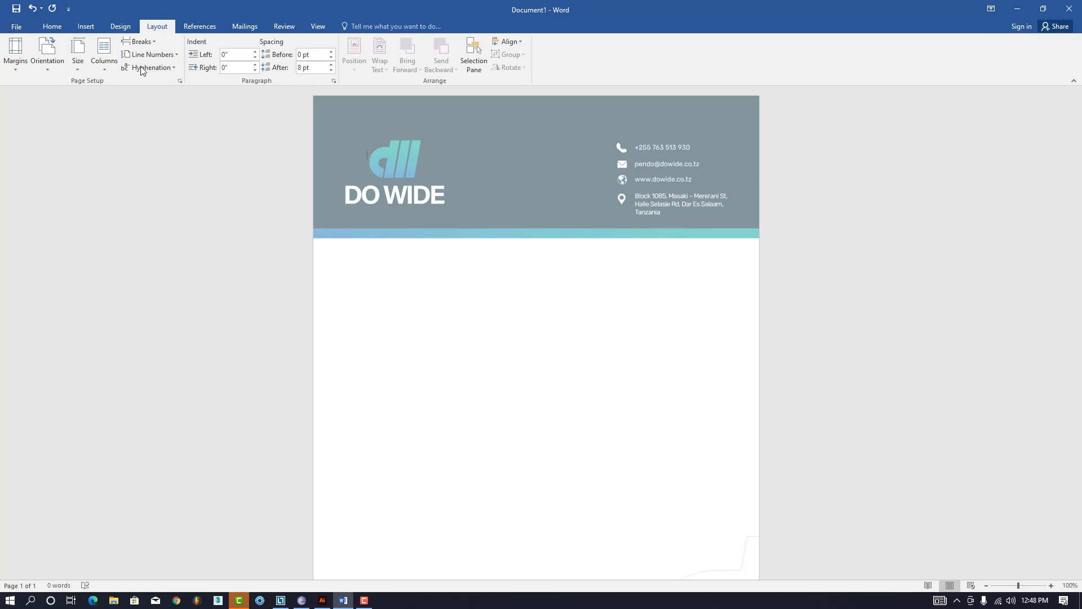
click(22, 67)
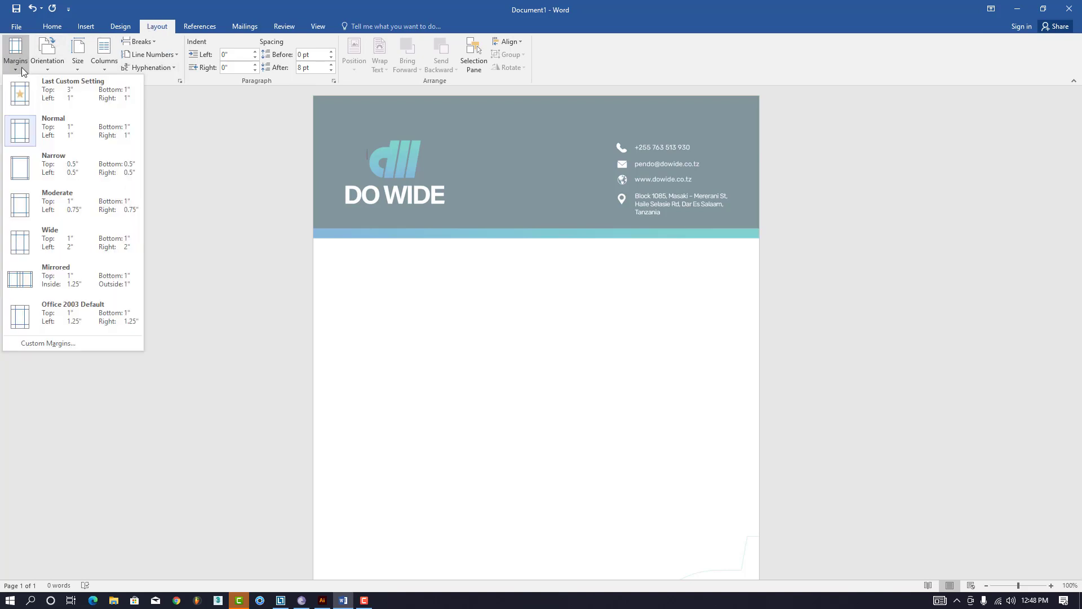
click(58, 344)
text(3)
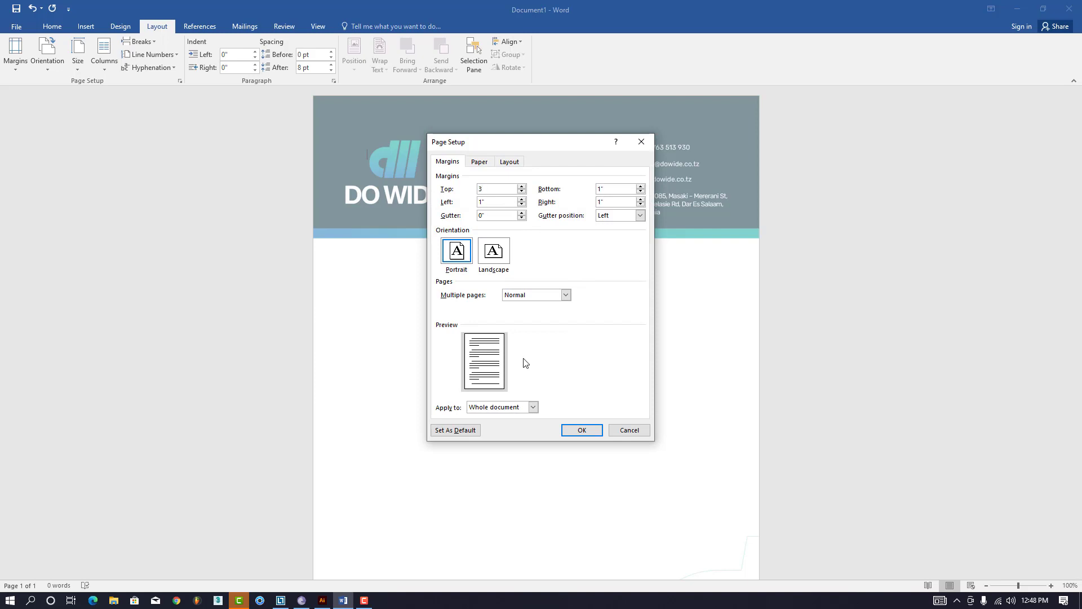
click(574, 430)
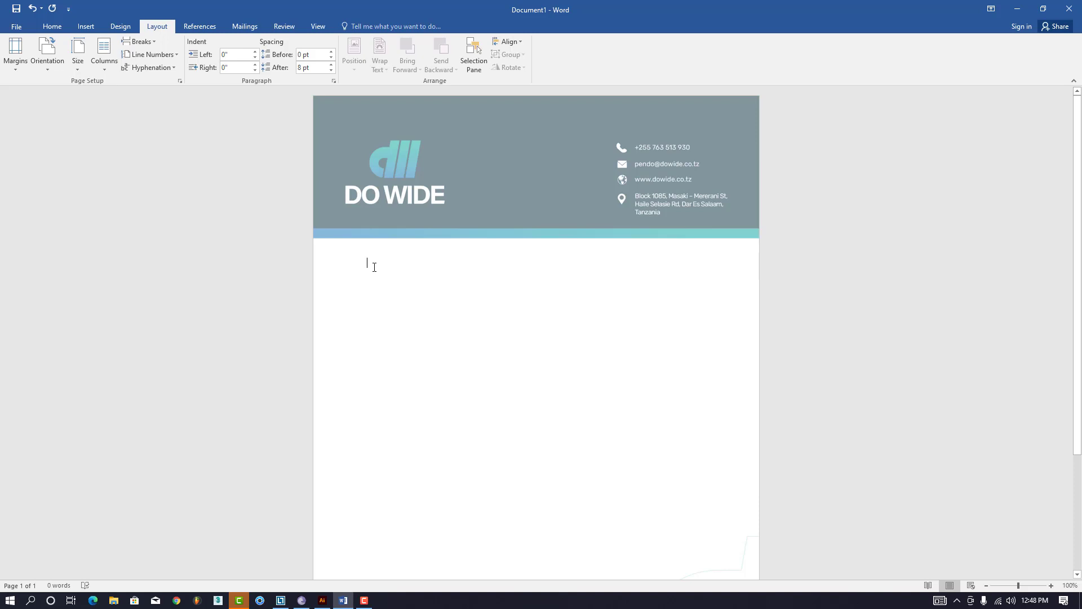
Paste the sample title and body text, then add three blank lines above the title
key(ctrl+v)
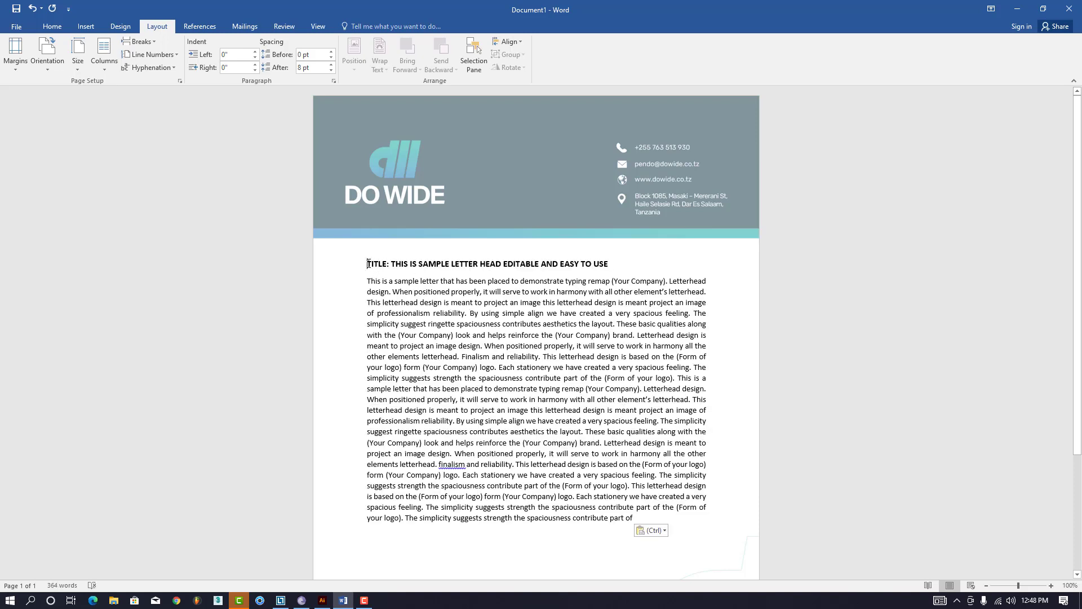
key(Return)
key(Return)
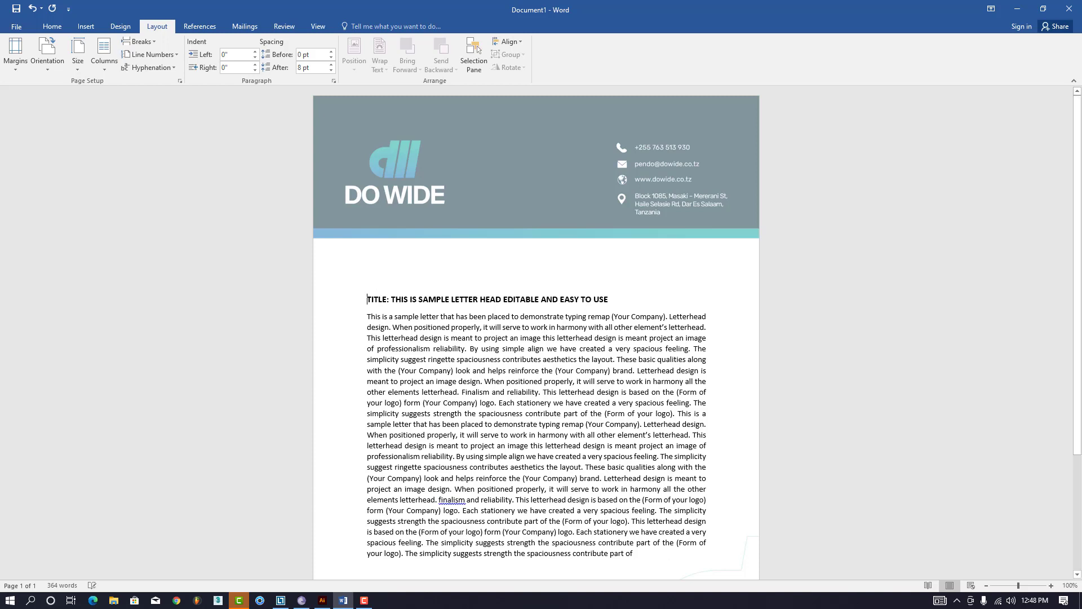
key(Return)
scroll(377, 268, down, 1)
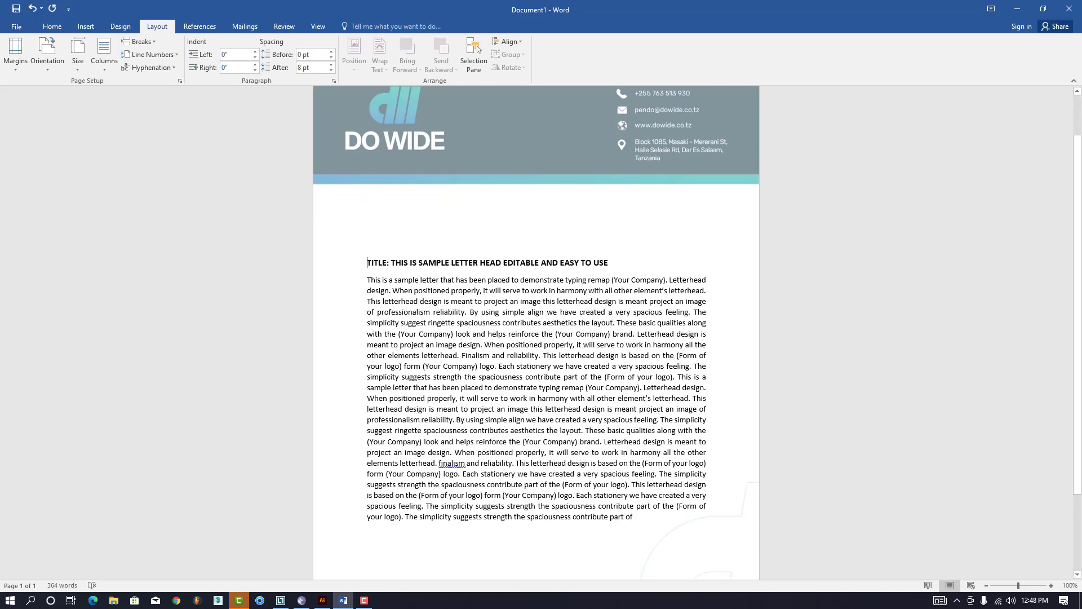
key(BackSpace)
key(BackSpace)
key(BackSpace)
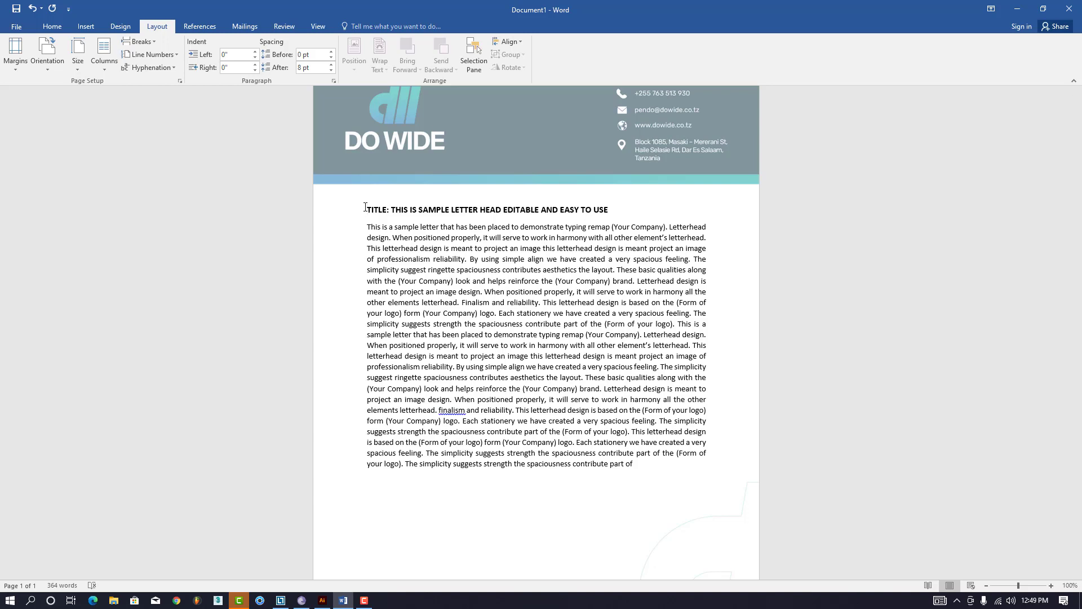
key(Return)
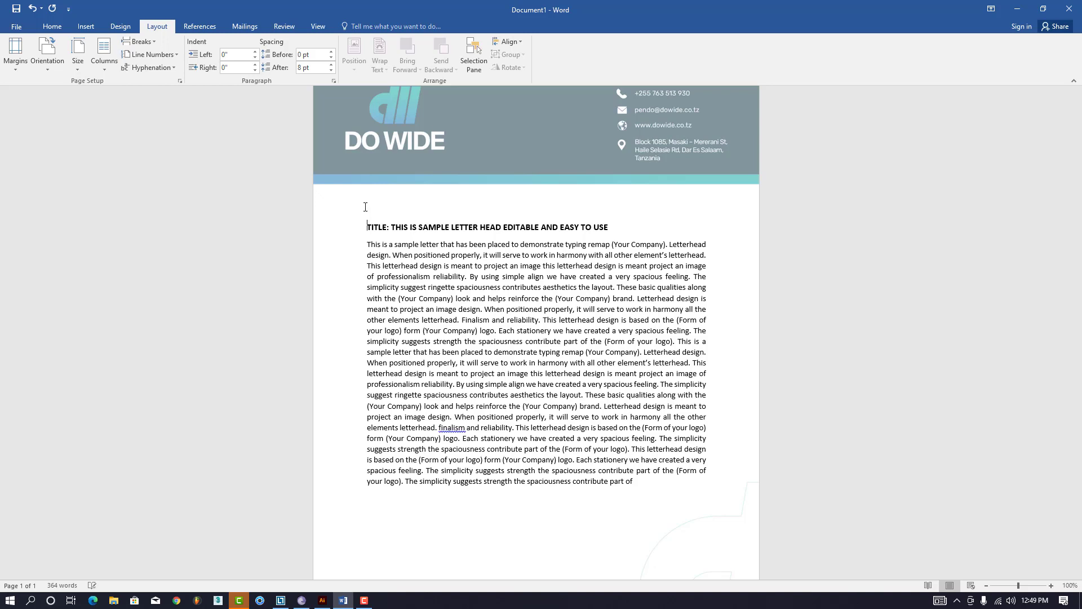
key(Return)
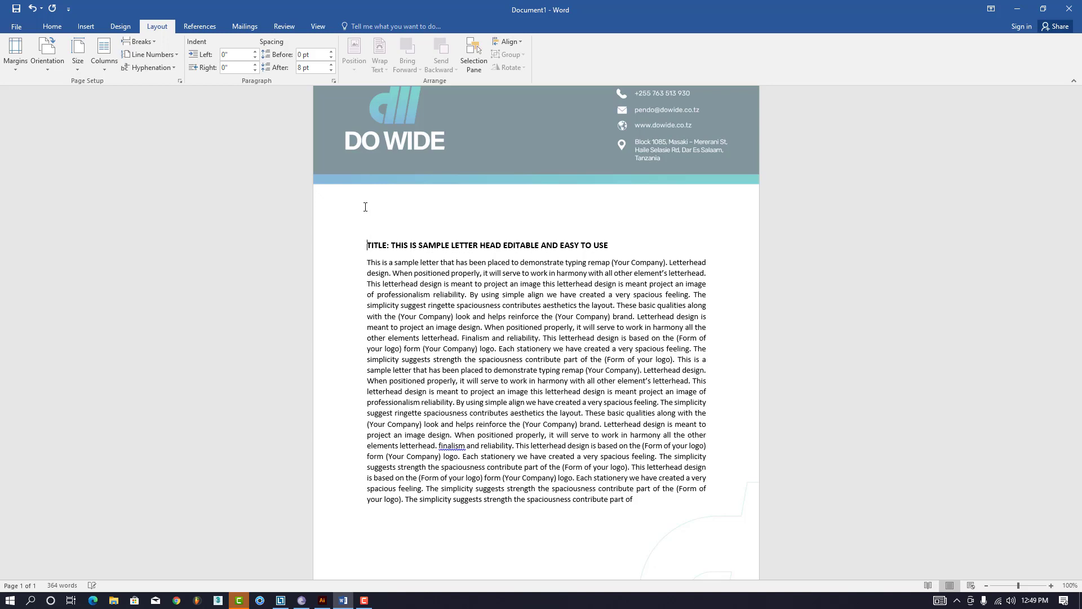
key(Return)
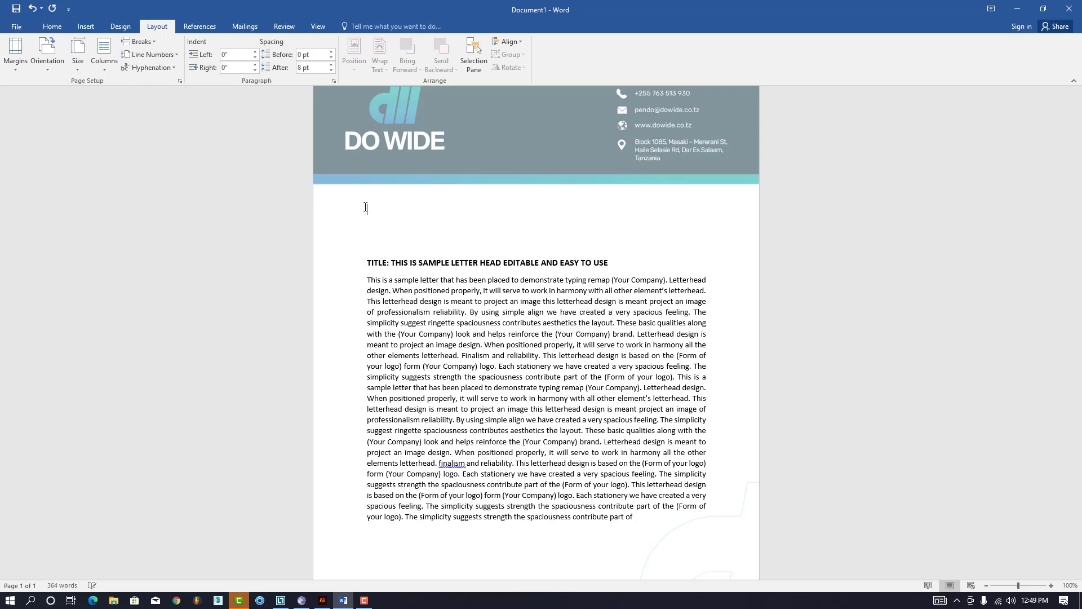
Insert a first-style WordArt box above the title and clear its formatting to plain text
click(90, 26)
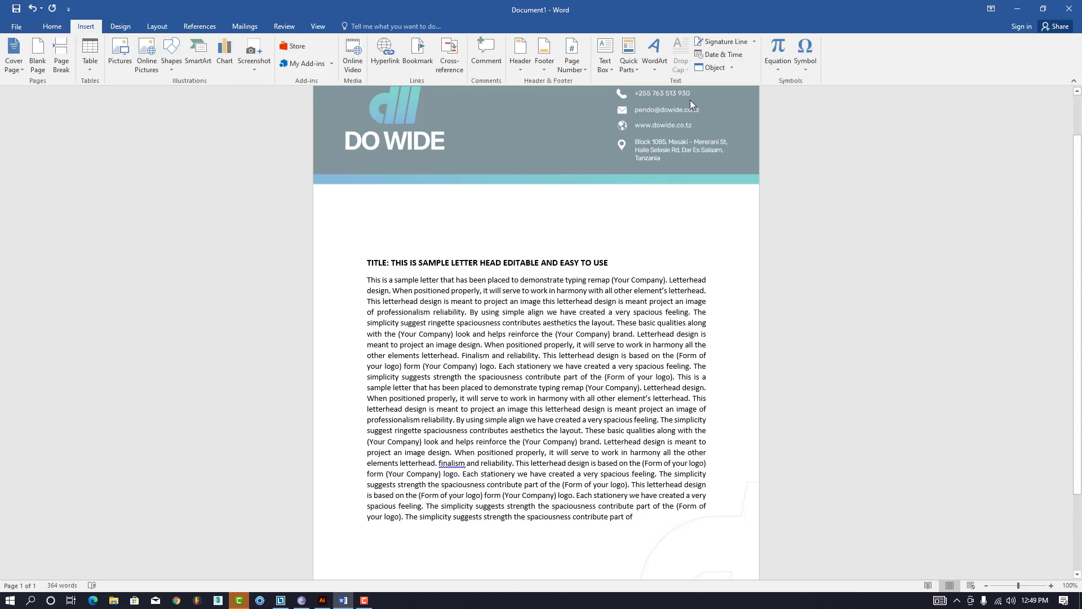
click(661, 62)
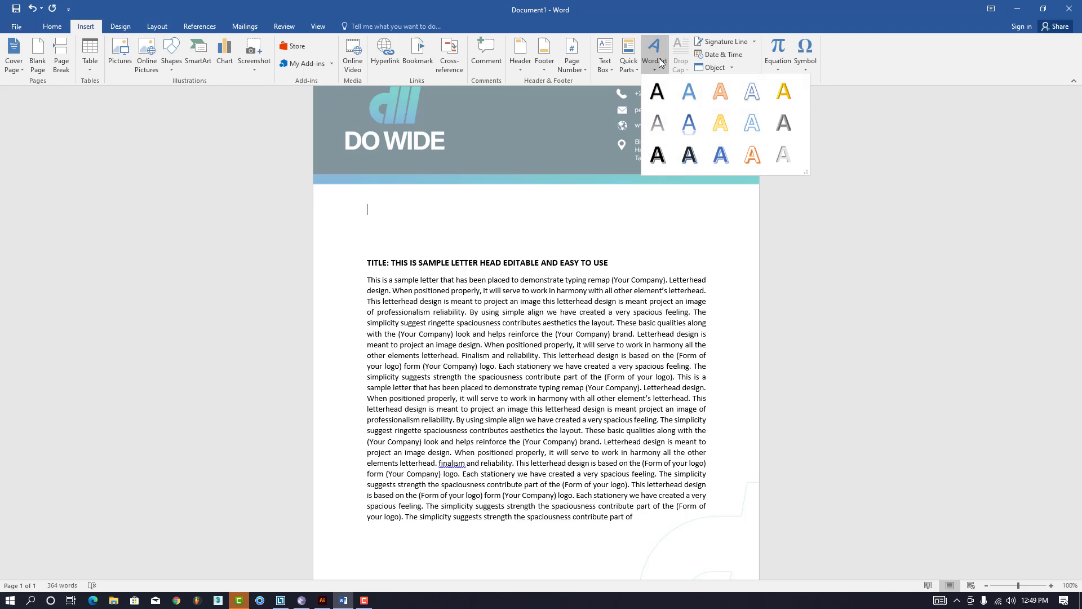
click(662, 91)
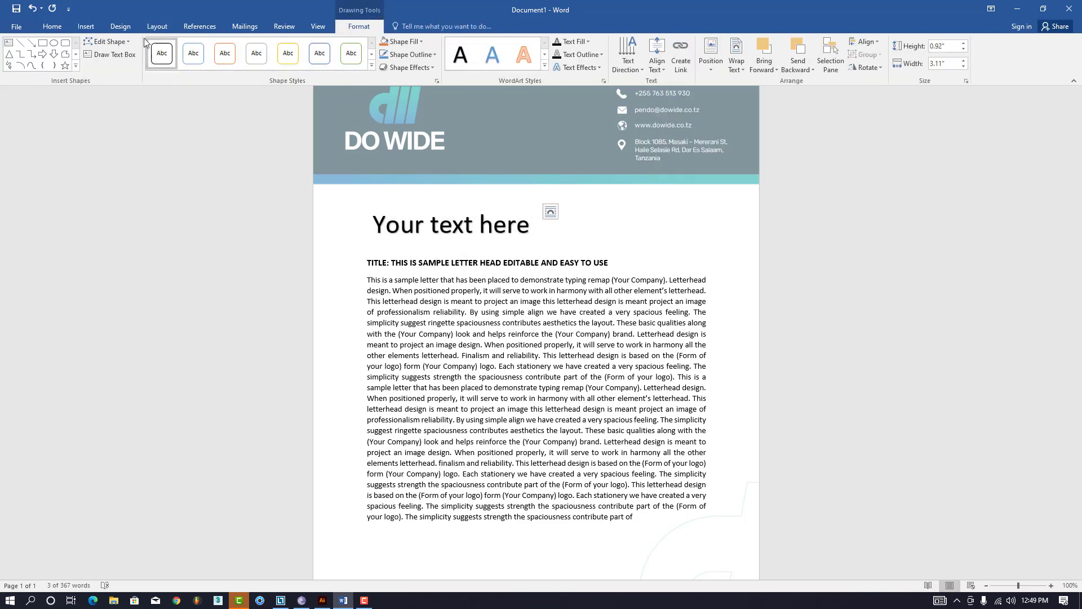
click(62, 28)
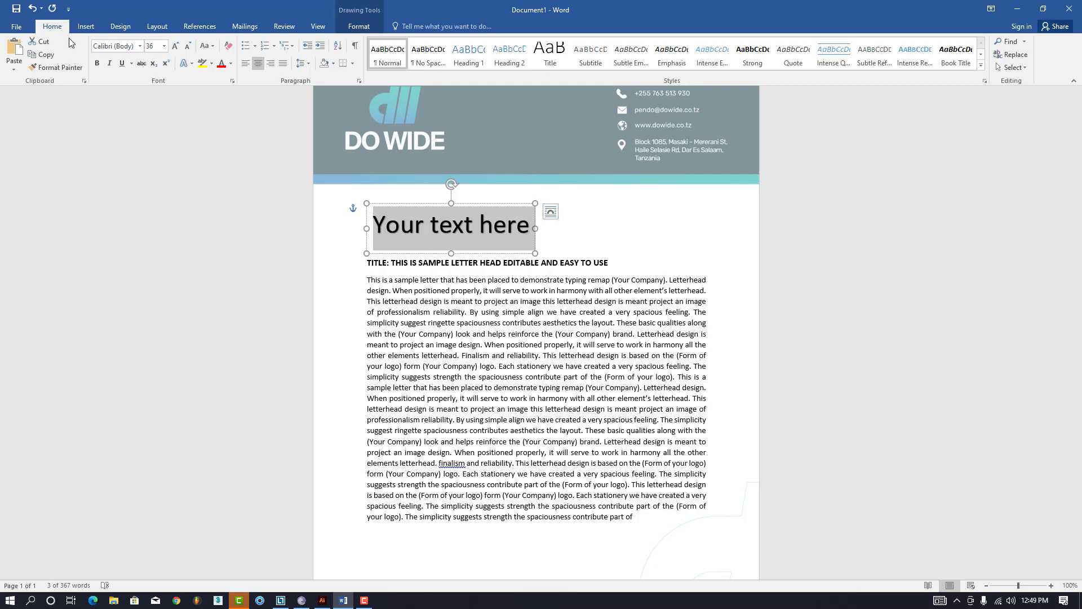
click(228, 48)
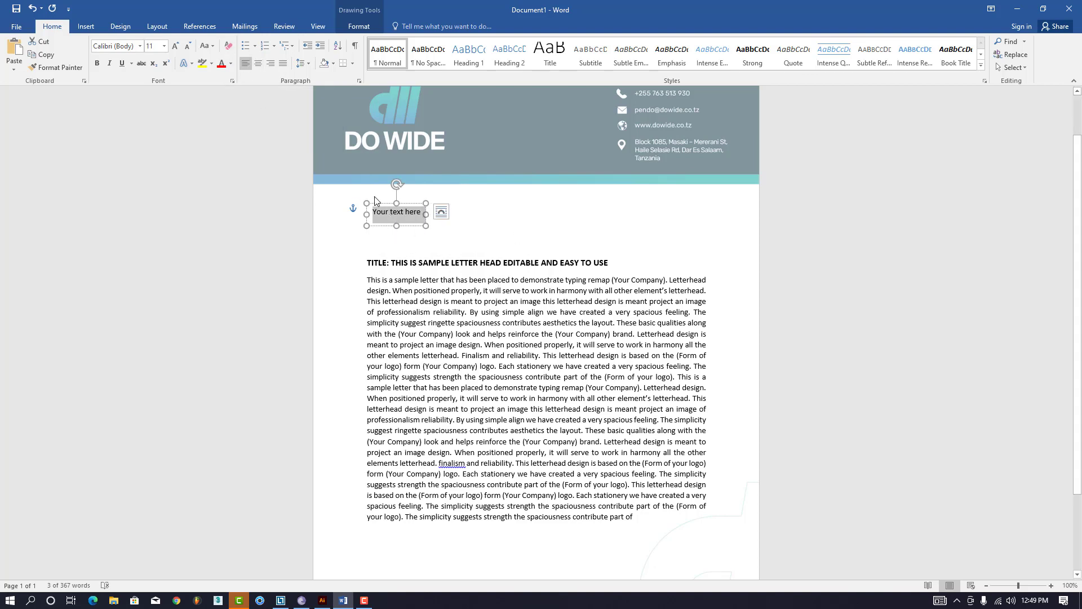
Paste the recipient address into the text box and nudge it slightly right
text(To The Branch Manager Exim bank (T) Limited Masaki Branch, Dar es Salaam)
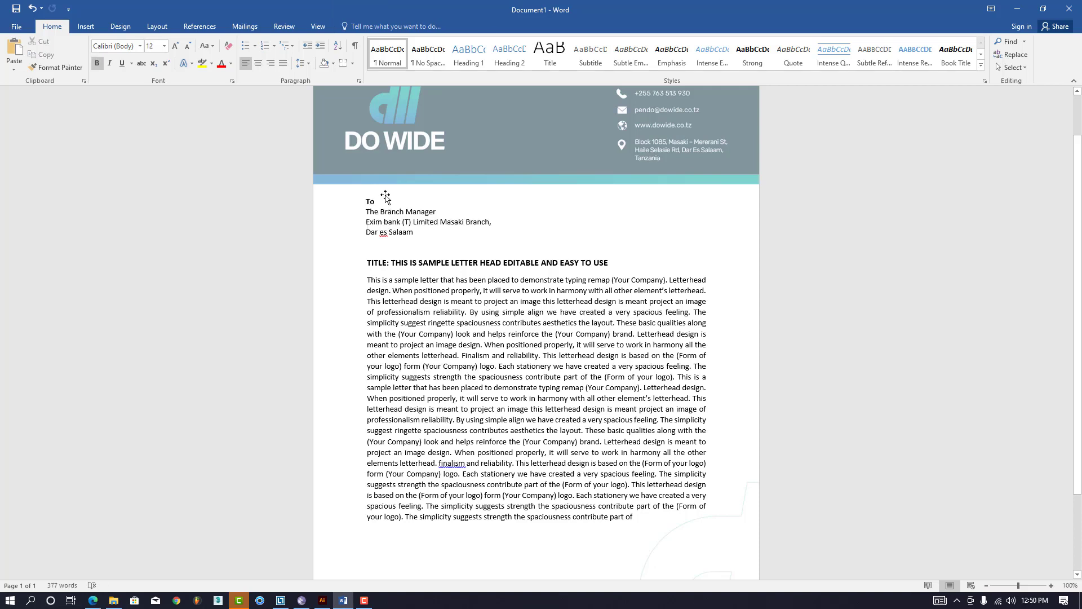
click(386, 197)
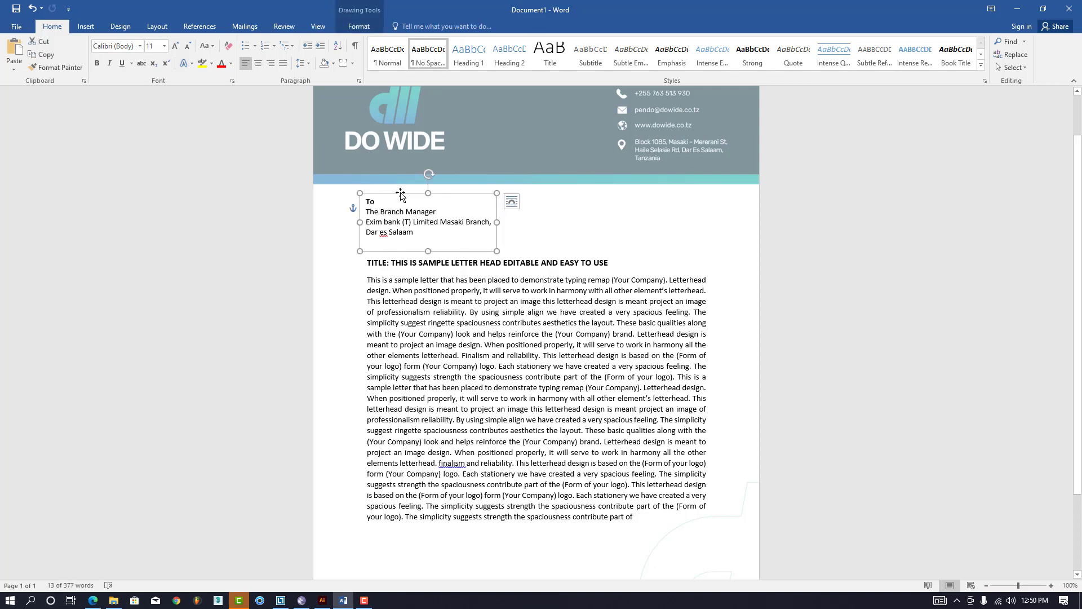
drag(400, 193, 403, 192)
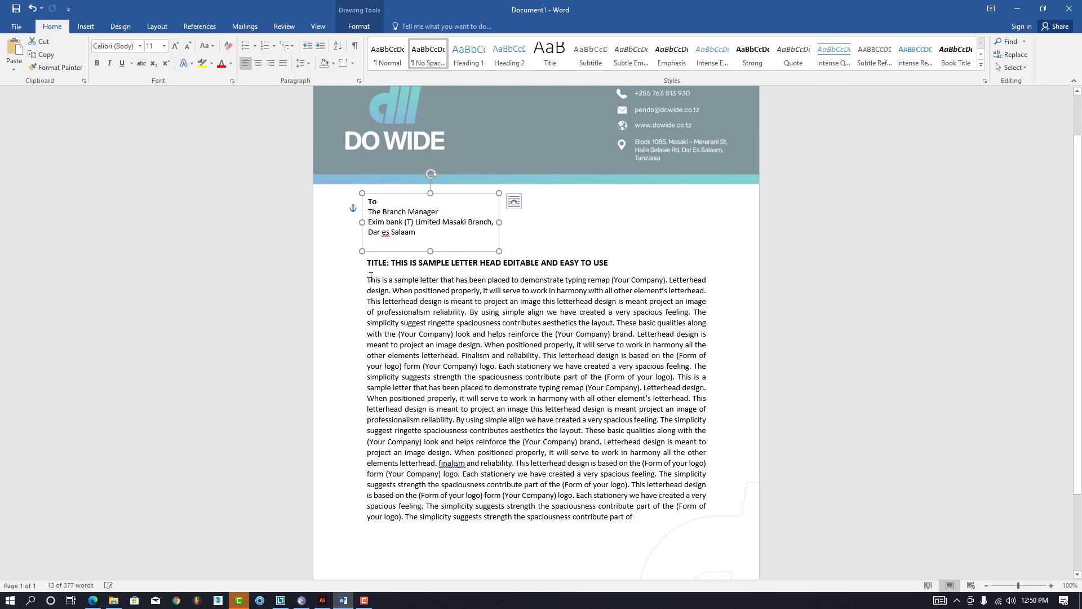
click(376, 249)
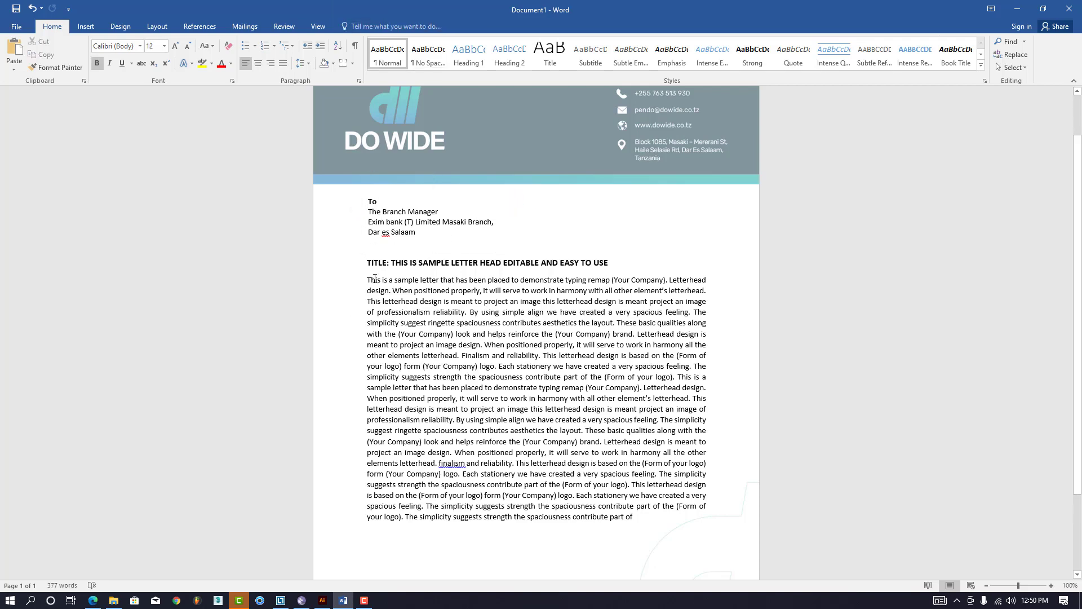
click(392, 230)
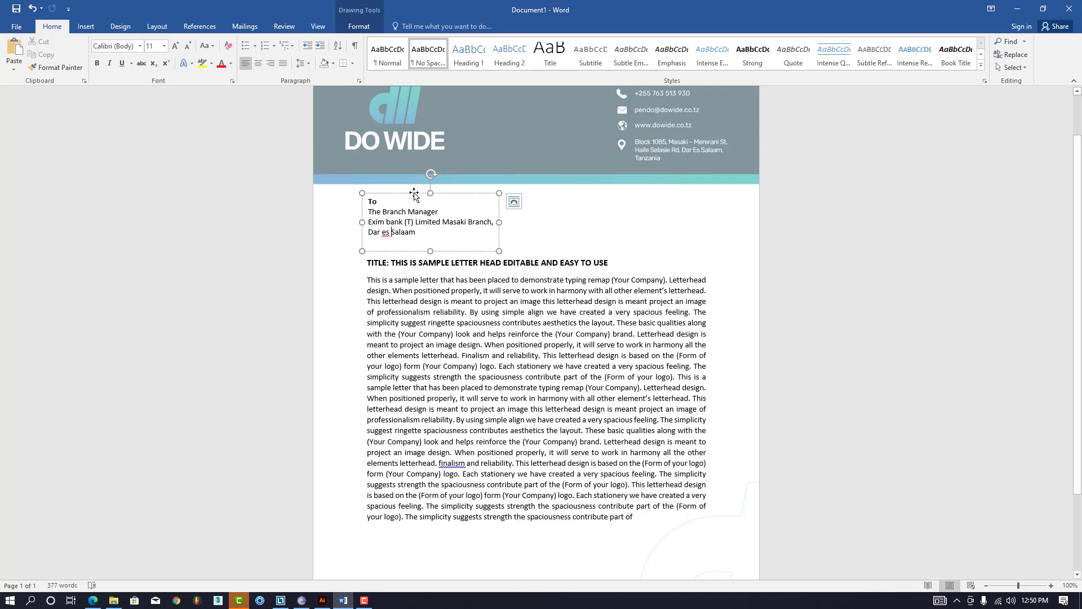
Duplicate the address box to the right margin, level with the original
drag(413, 194, 635, 195)
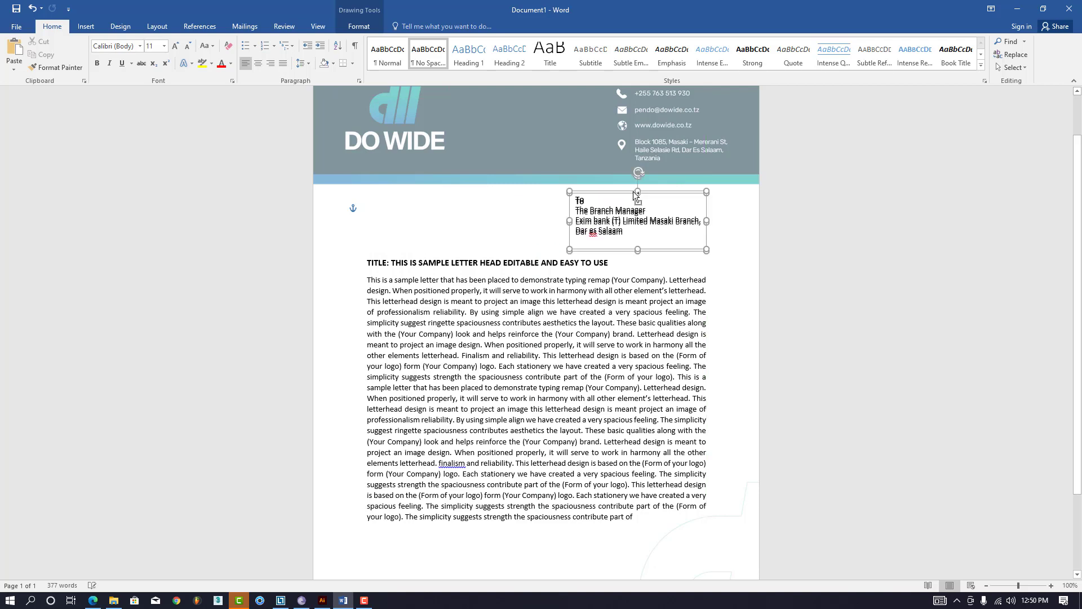
click(488, 249)
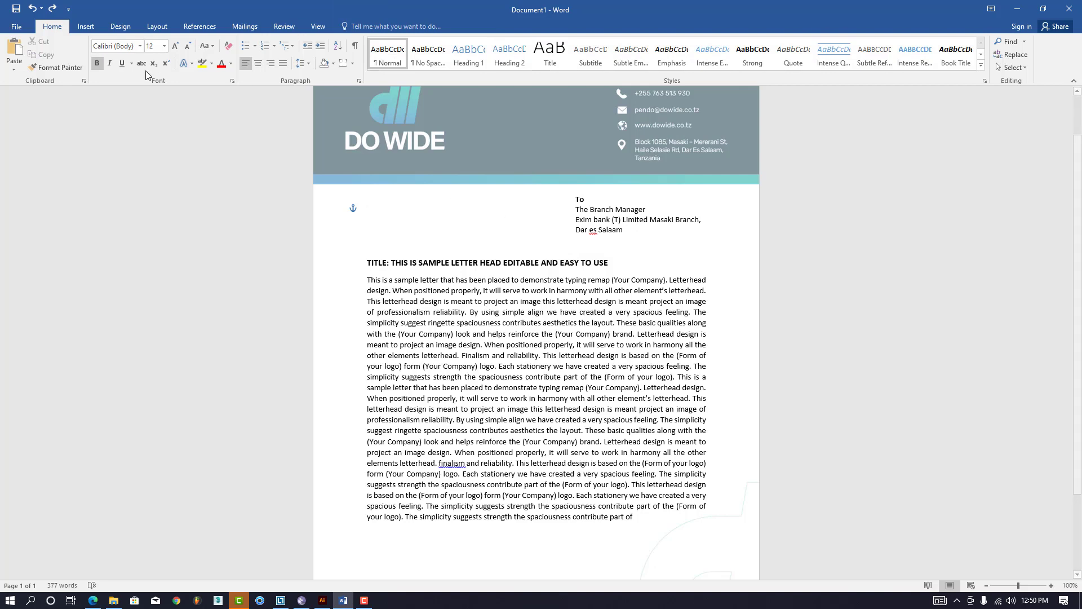
click(32, 8)
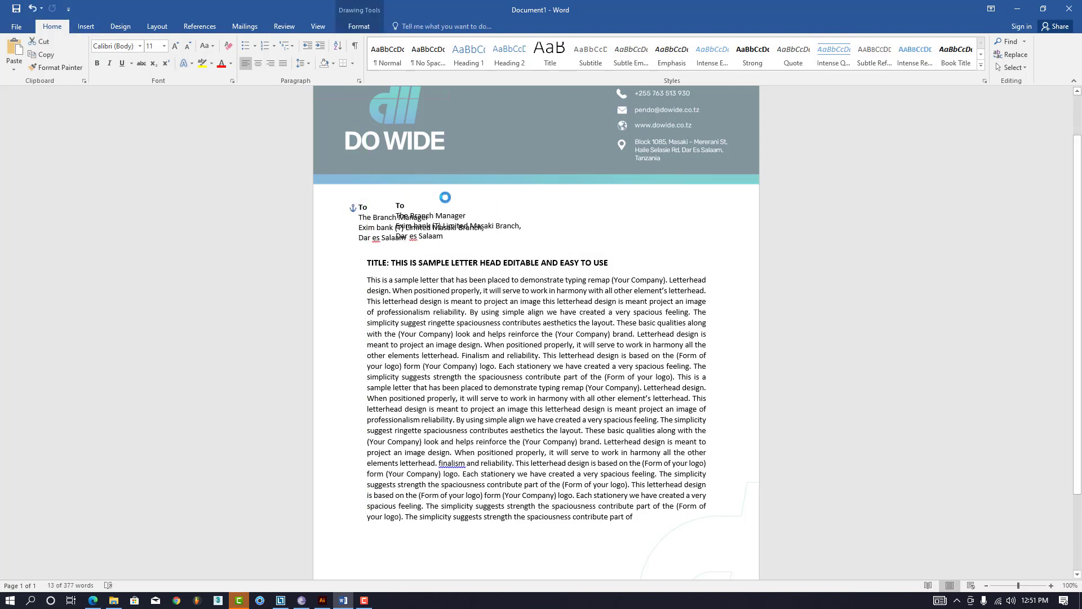
mouse_move(410, 201)
mouse_down()
mouse_move(643, 197)
mouse_move(614, 198)
mouse_move(629, 239)
mouse_up()
click(708, 217)
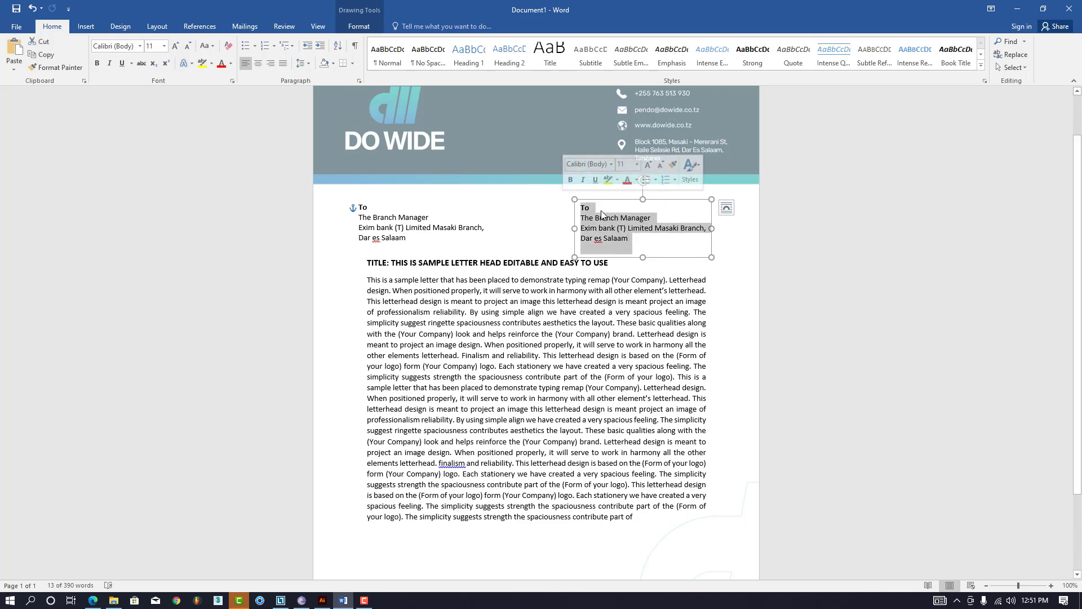
In the right box, replace 'To' with 'Date' and the bank and city lines with 'Ref.NO:'
drag(591, 208, 572, 211)
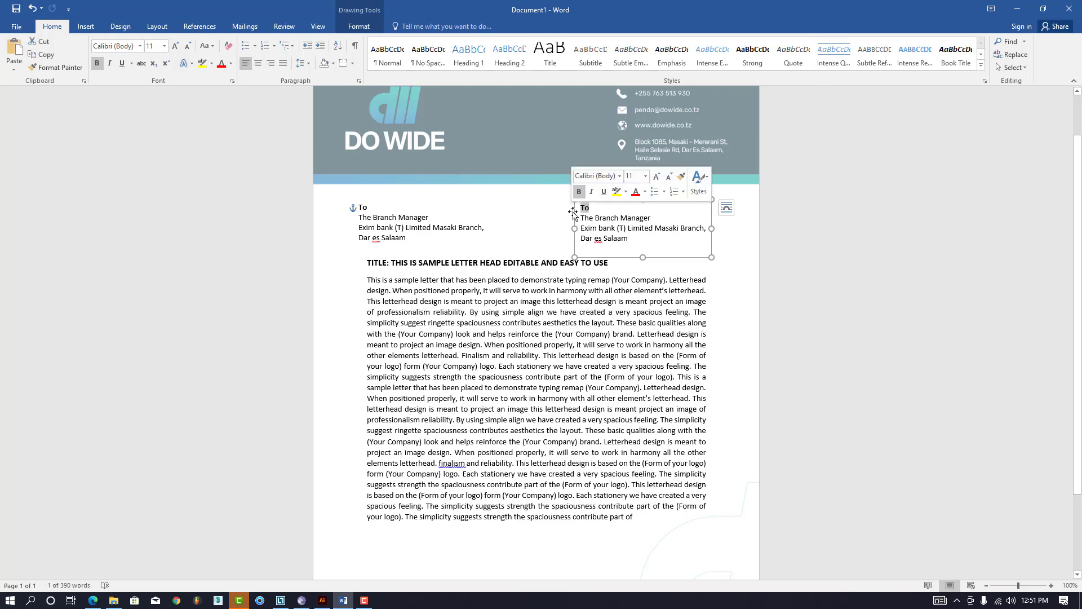
text(D)
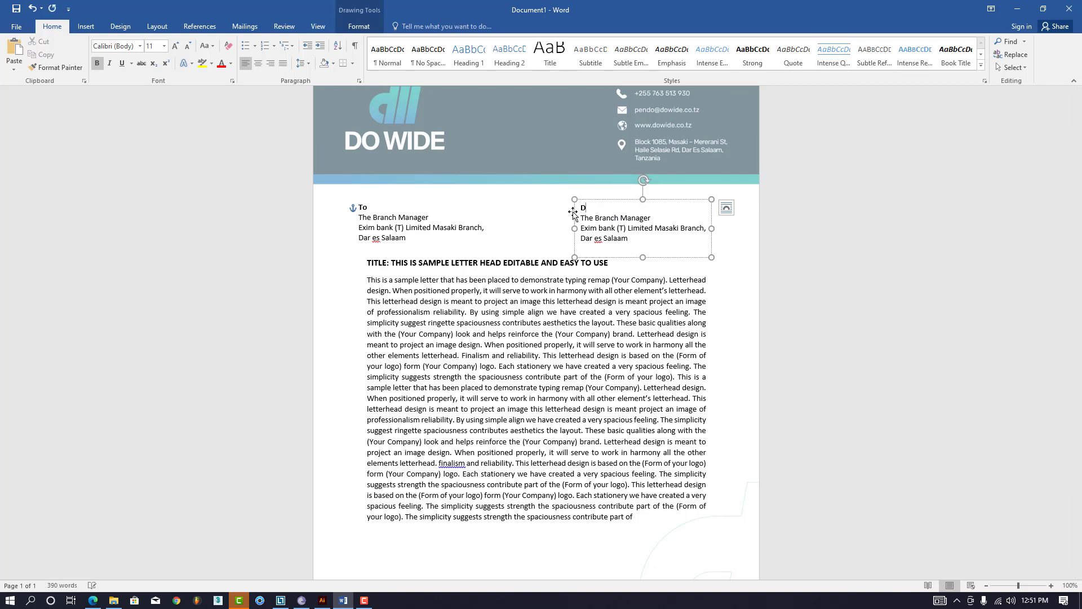
text(ate)
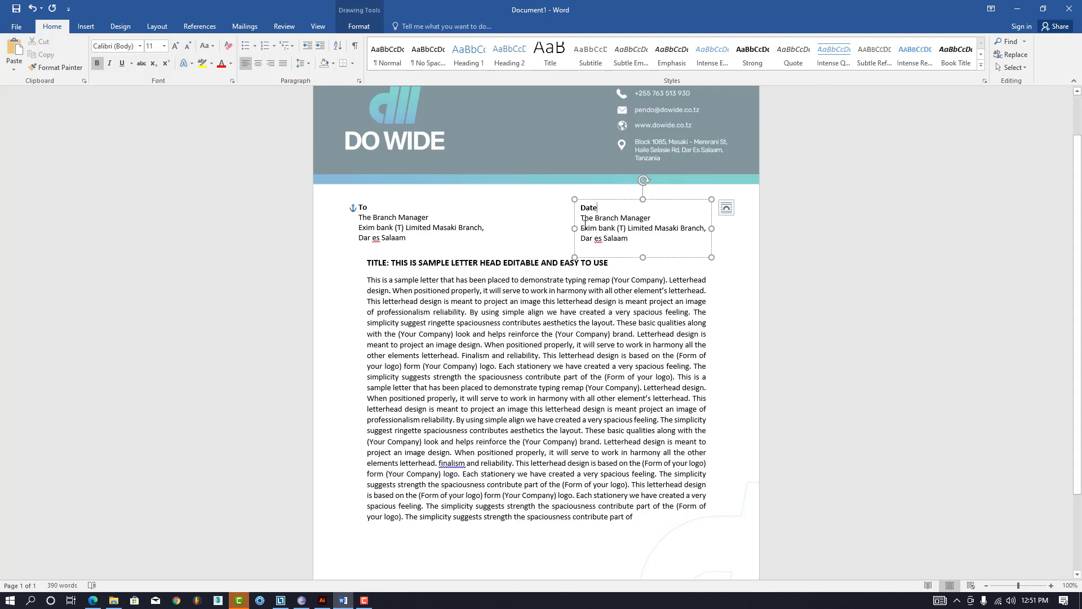
drag(580, 226, 670, 247)
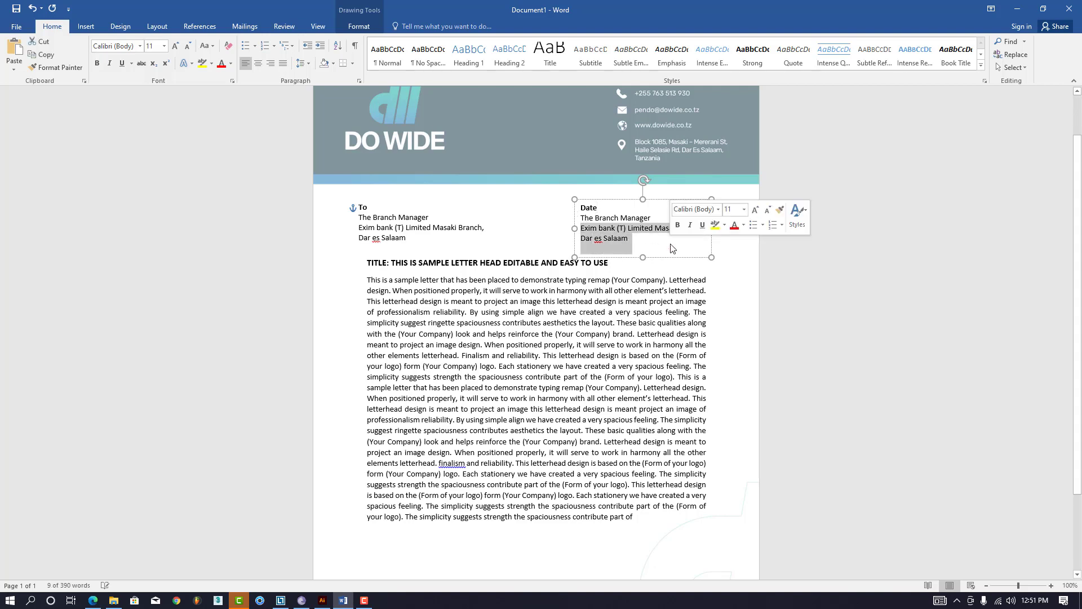
text(r)
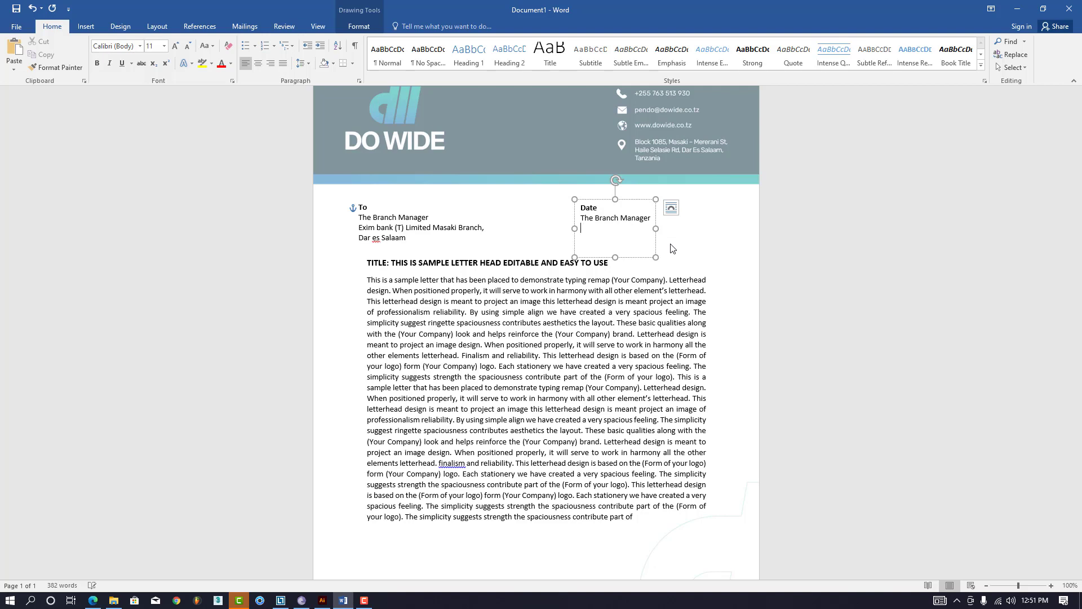
text(R)
text(ef.)
text(N)
text(O)
text(:)
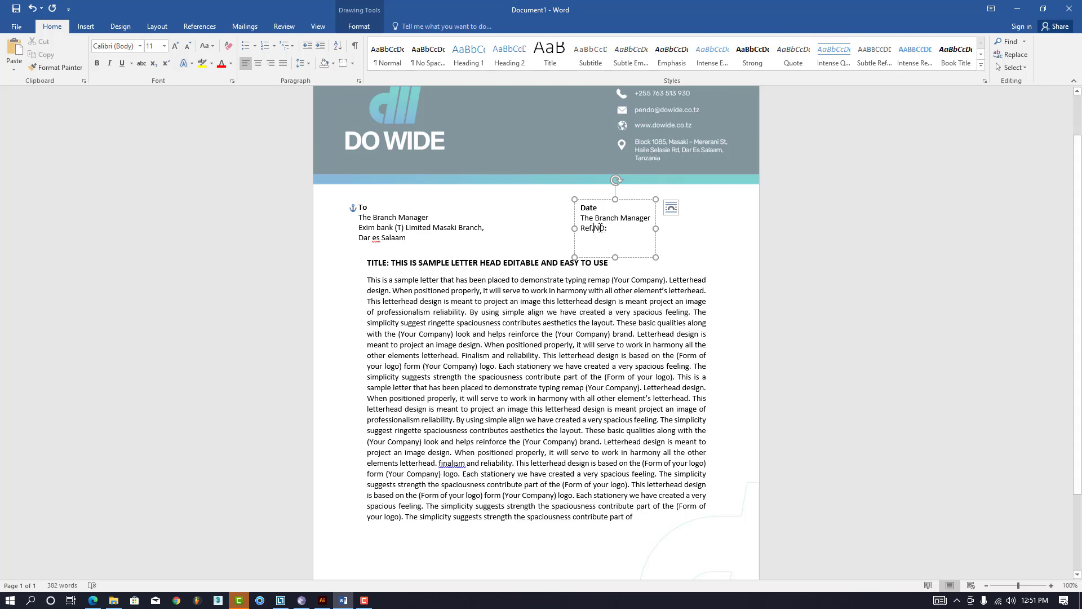
Change 'Ref.NO' to 'Ref.No:' and make that line bold
drag(599, 228, 603, 231)
text(o)
drag(607, 253, 580, 229)
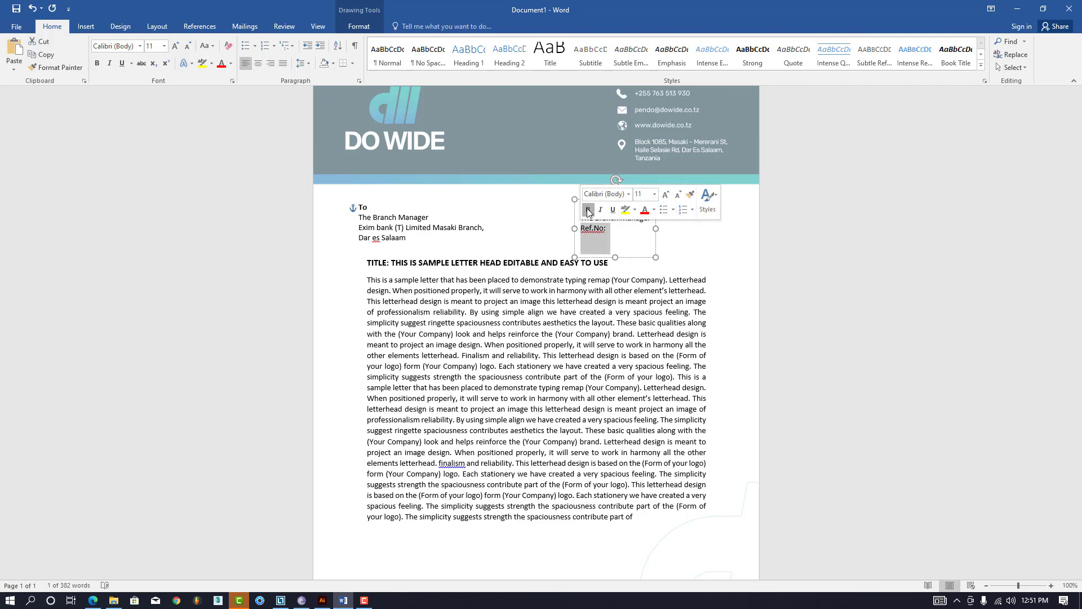
click(588, 210)
click(607, 228)
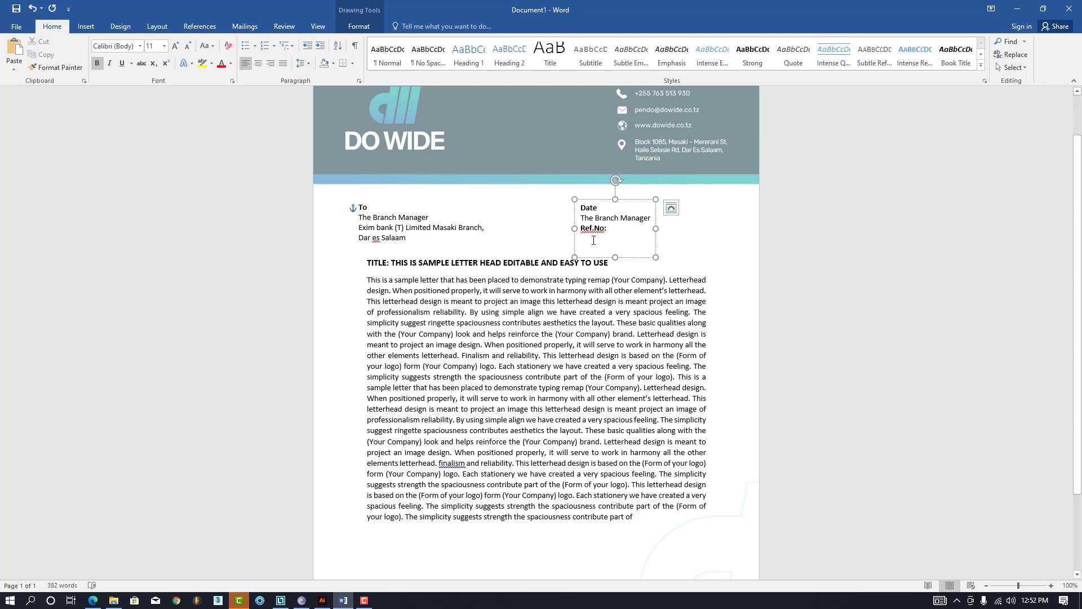
Enter the reference XYZ/ABBS201 beneath it in regular weight, not bold
text(XYZ)
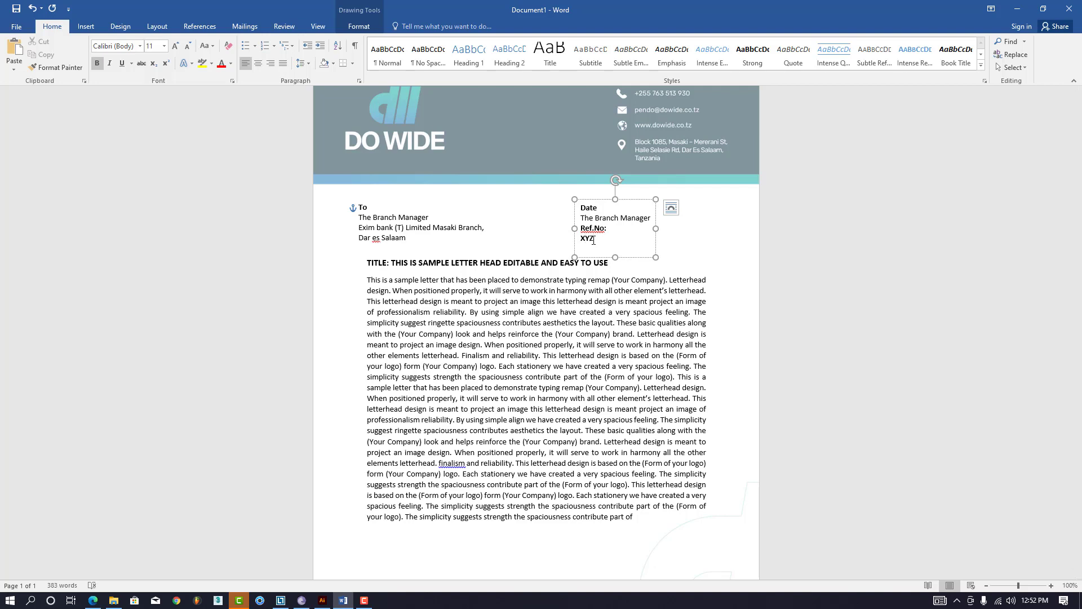
text(/ABB)
text(S201)
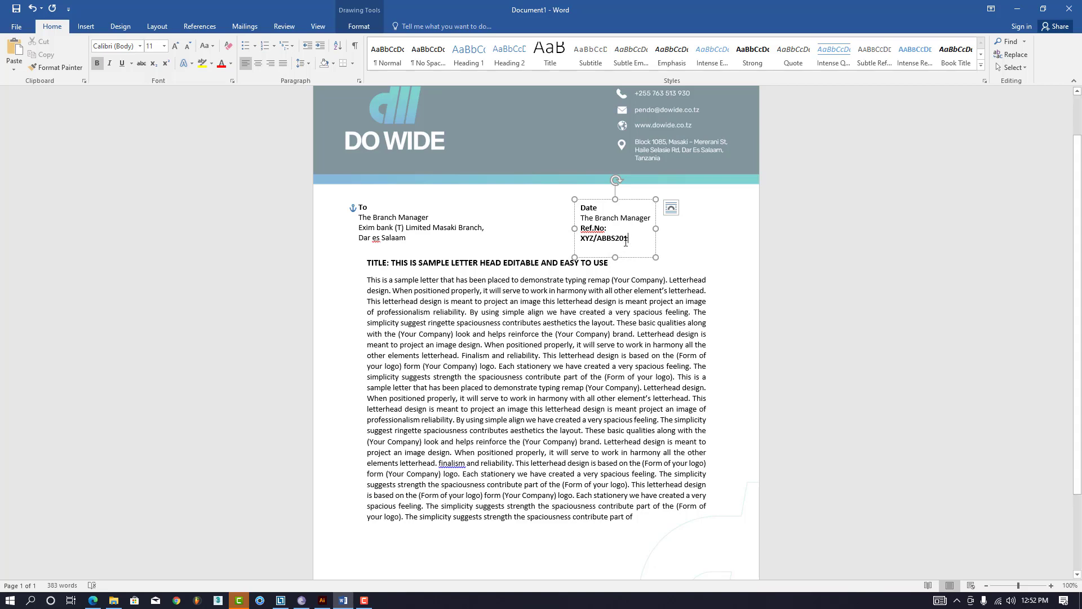
drag(628, 239, 556, 252)
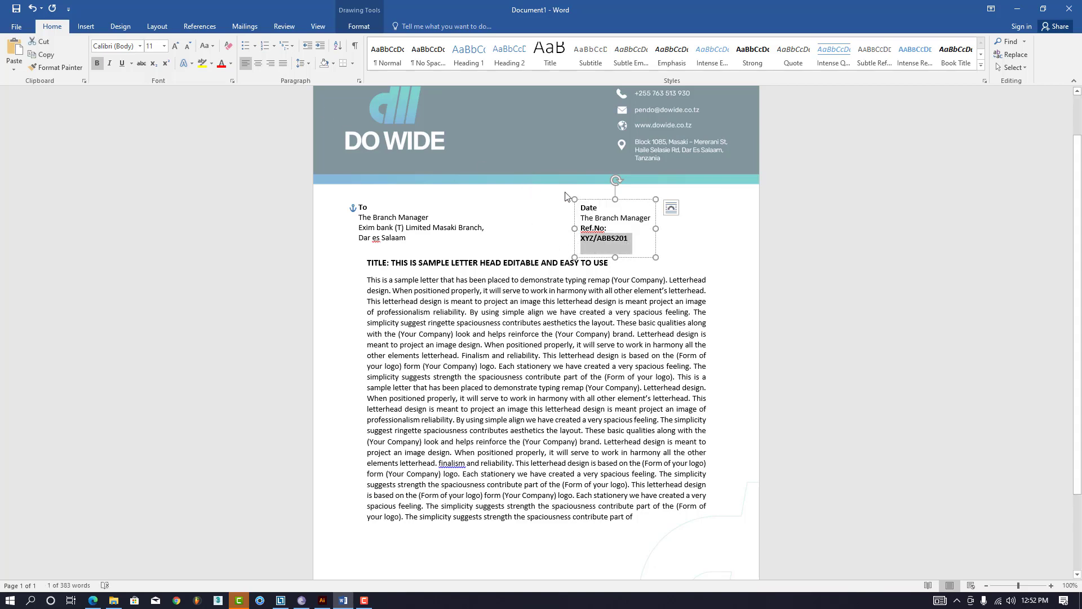
click(97, 63)
click(627, 248)
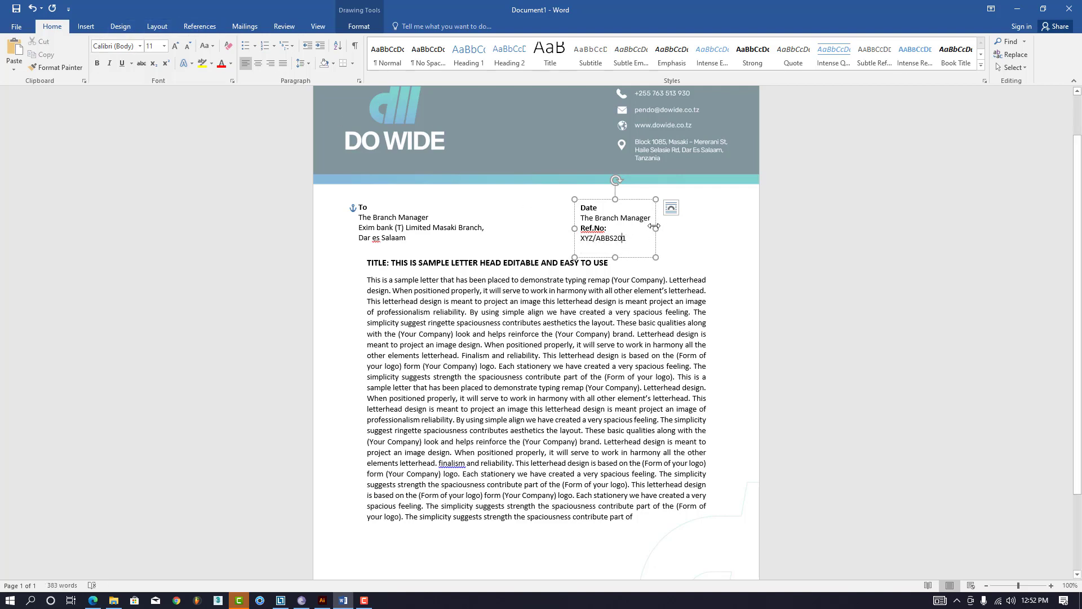
Widen the date box to the right and enter the date 21 January 2021
mouse_move(656, 228)
mouse_down()
mouse_move(706, 228)
mouse_move(584, 223)
mouse_up()
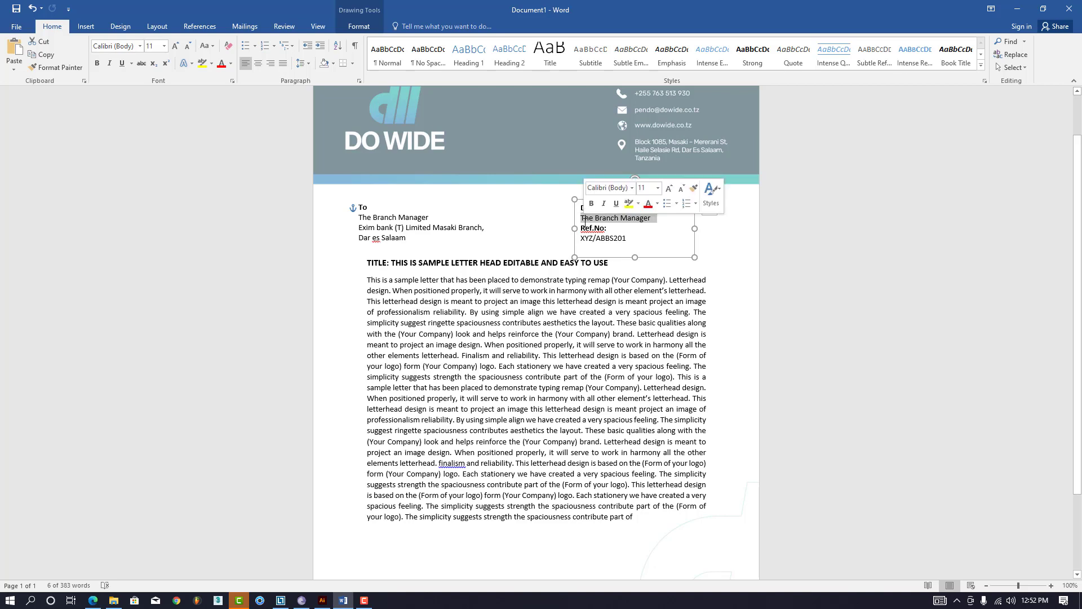
text(21)
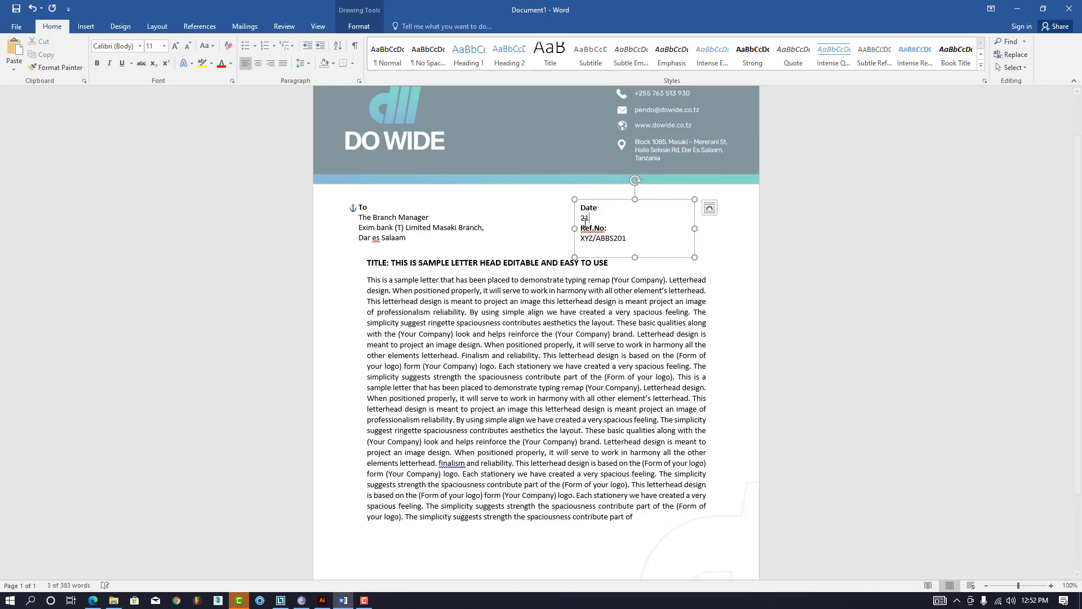
text( jA)
text(N)
key(BackSpace)
key(BackSpace)
key(BackSpace)
text(an)
text(uary )
text(2021)
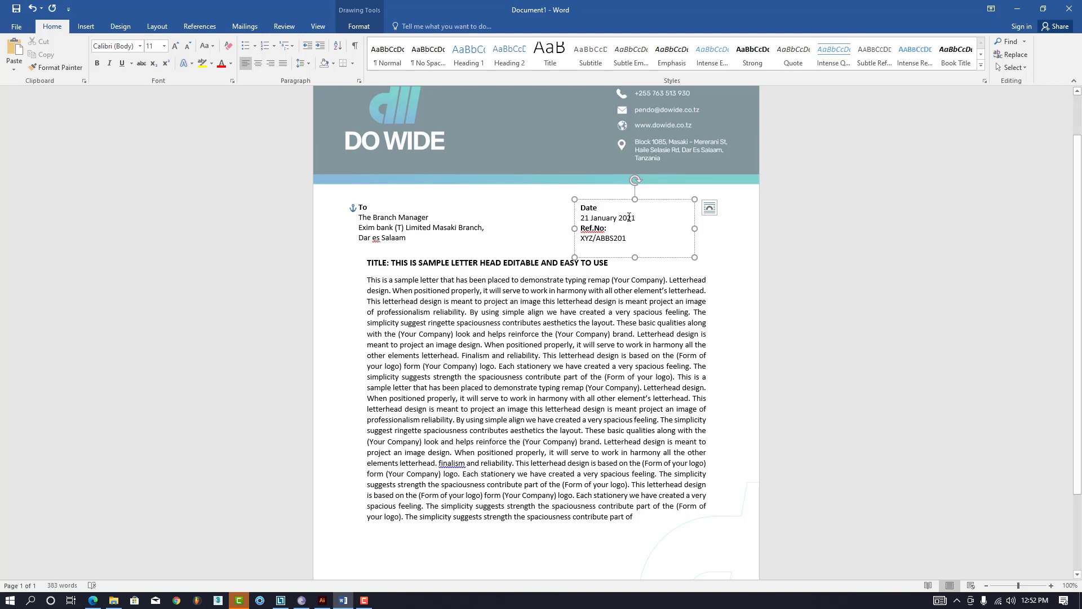
Nudge the Date/Ref.No box and the To box right to align with the title
key(Escape)
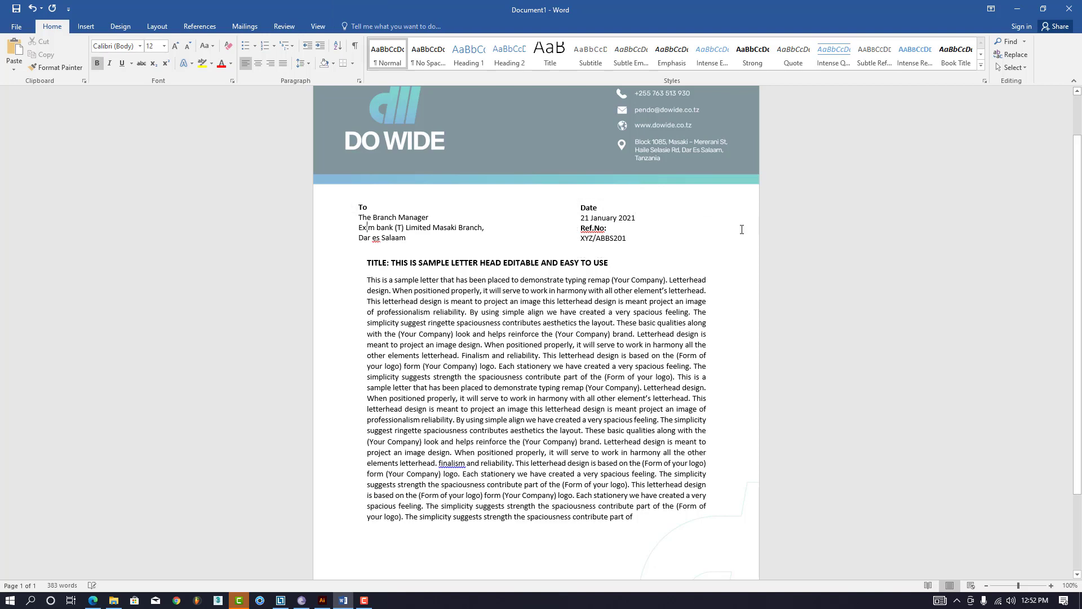
click(627, 213)
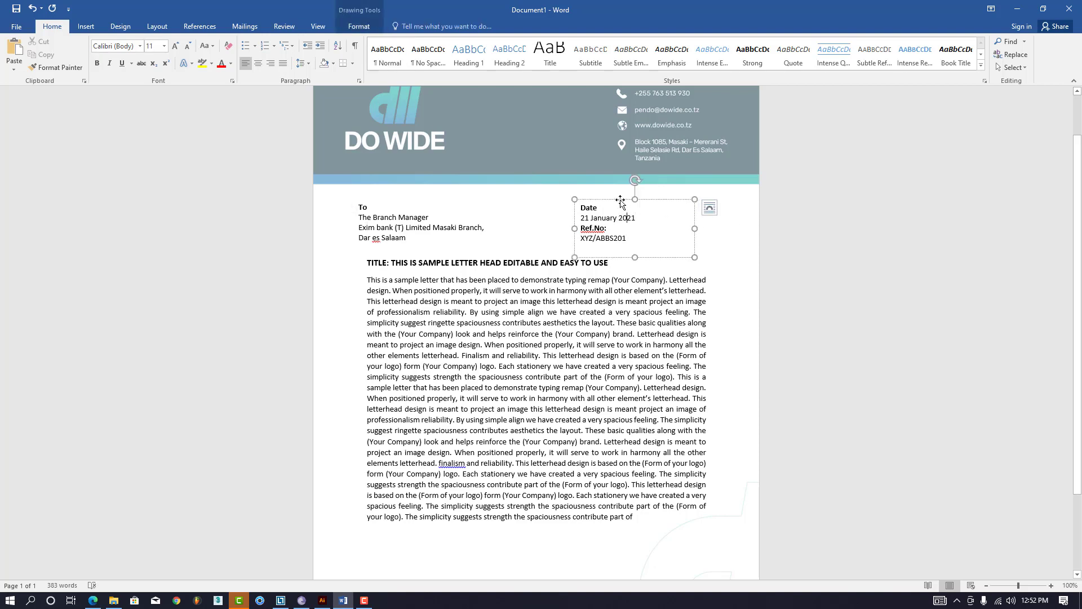
drag(621, 200, 631, 201)
click(382, 200)
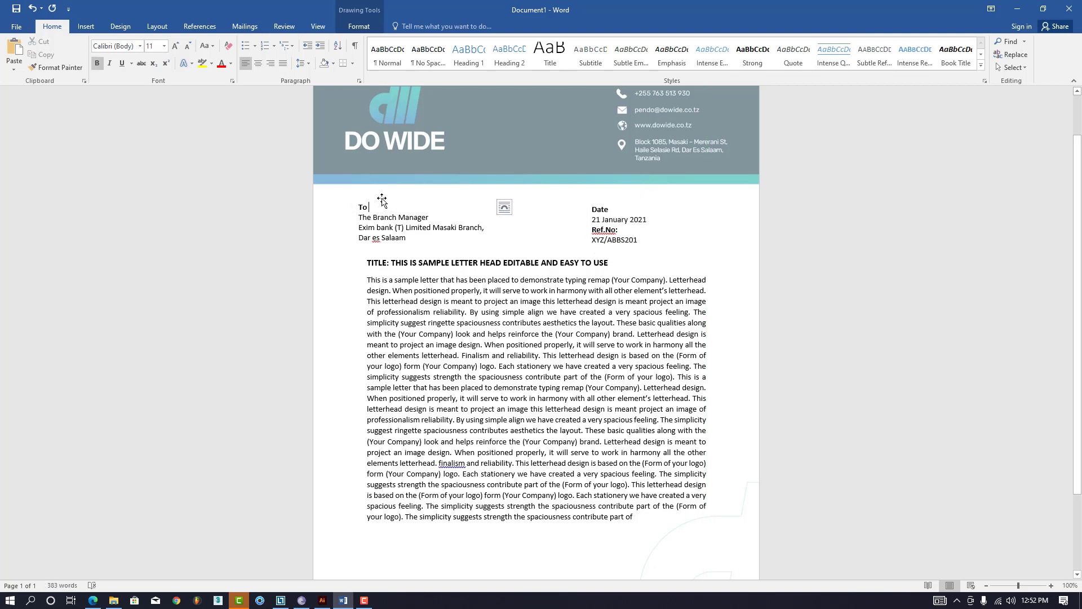
drag(381, 200, 401, 197)
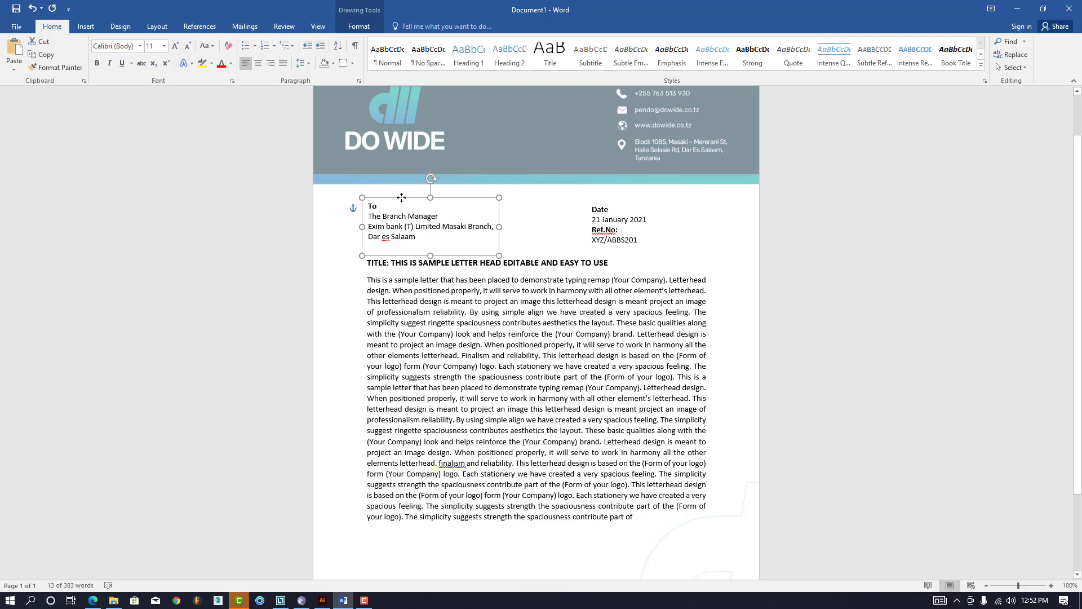
drag(402, 198, 402, 197)
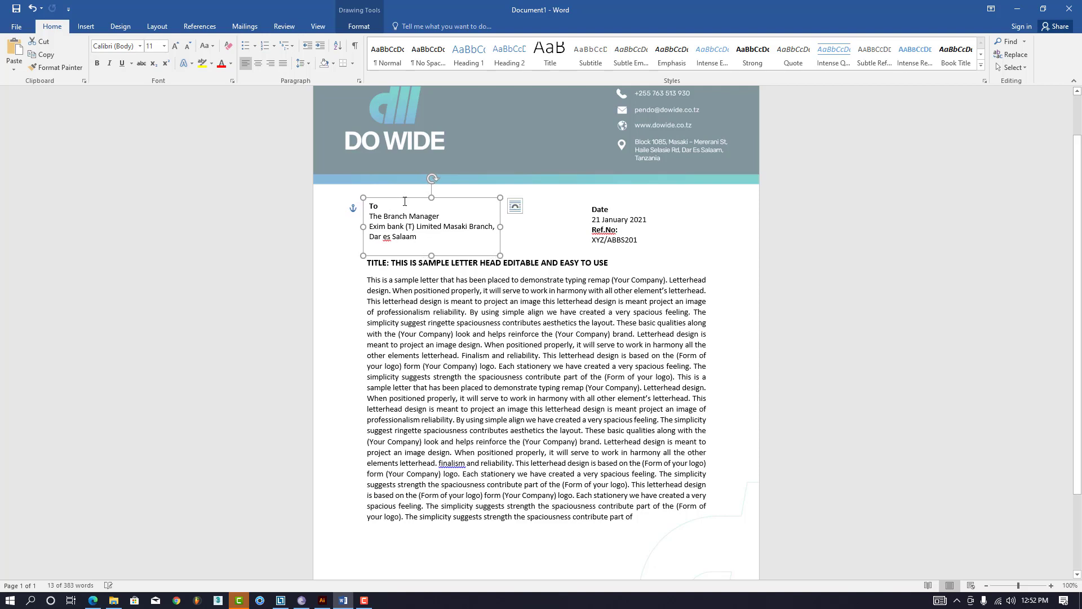
click(610, 217)
shift+click(437, 207)
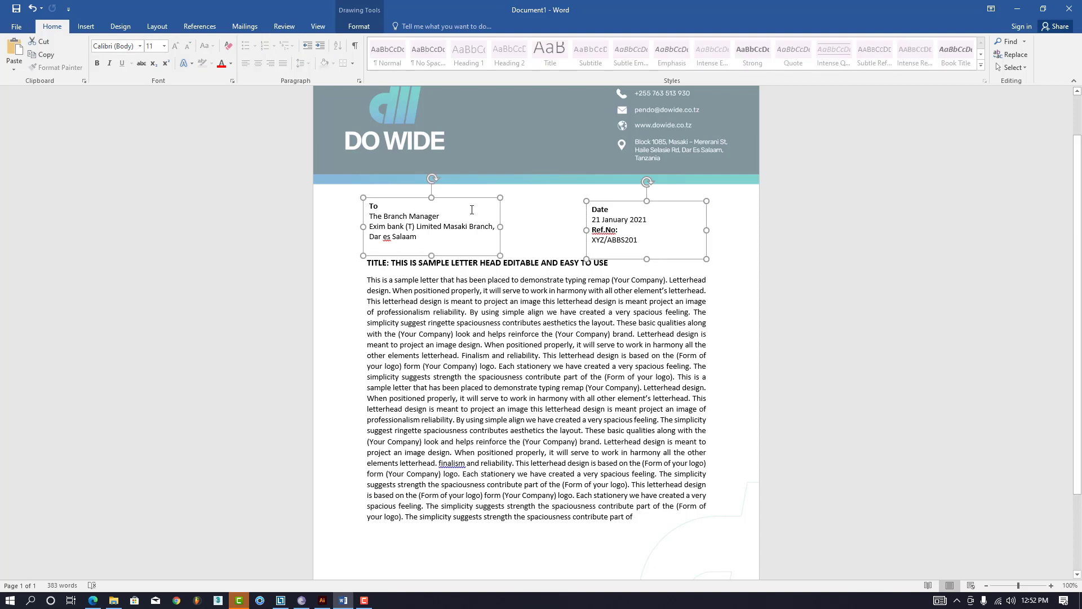
click(633, 206)
click(700, 296)
scroll(700, 296, up, 2)
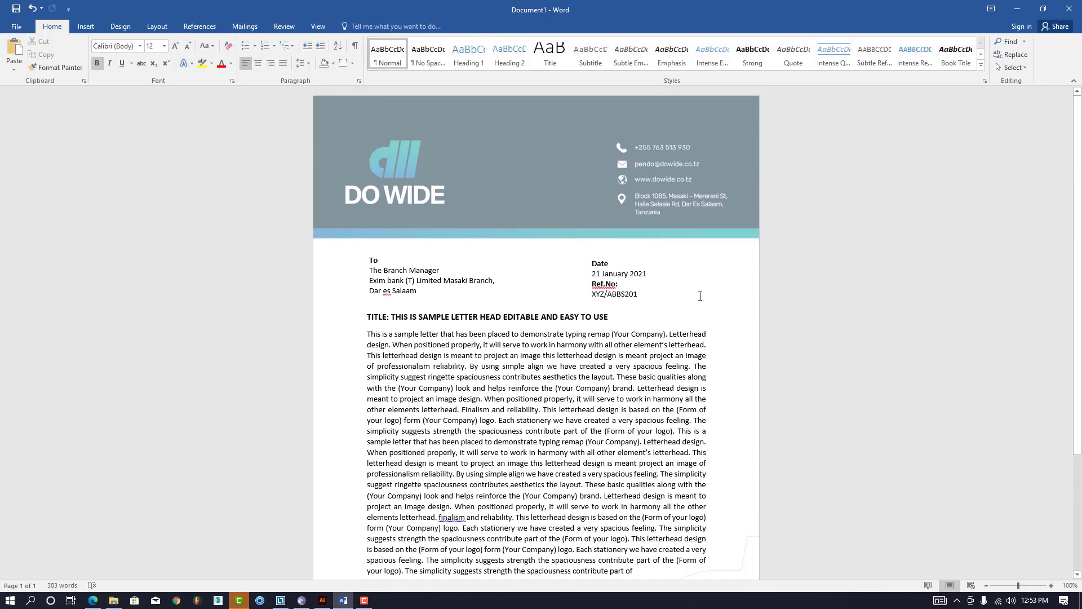
scroll(429, 297, down, 2)
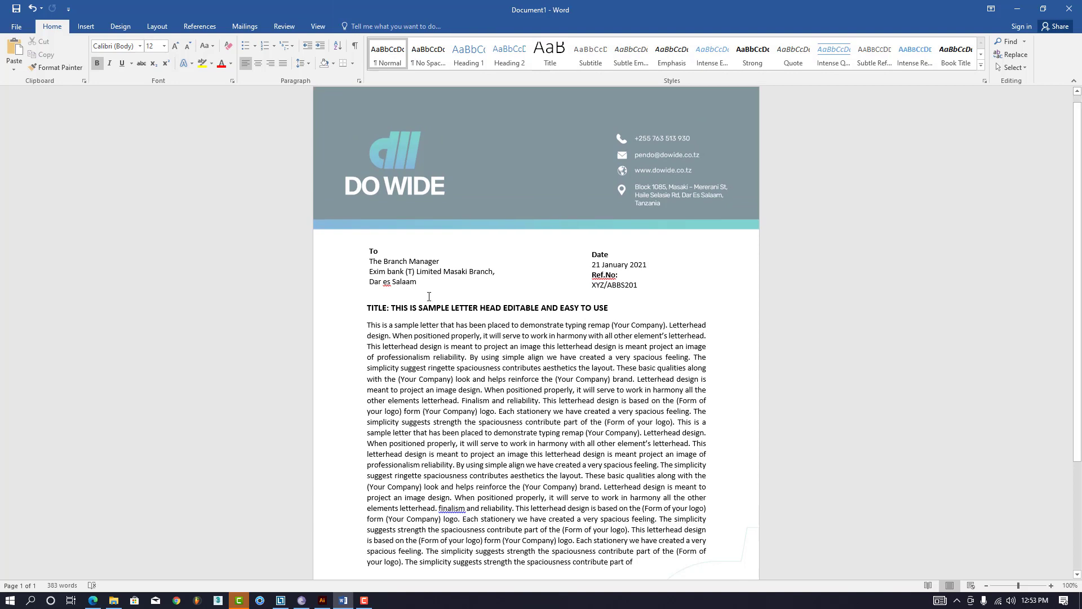
scroll(437, 304, down, 3)
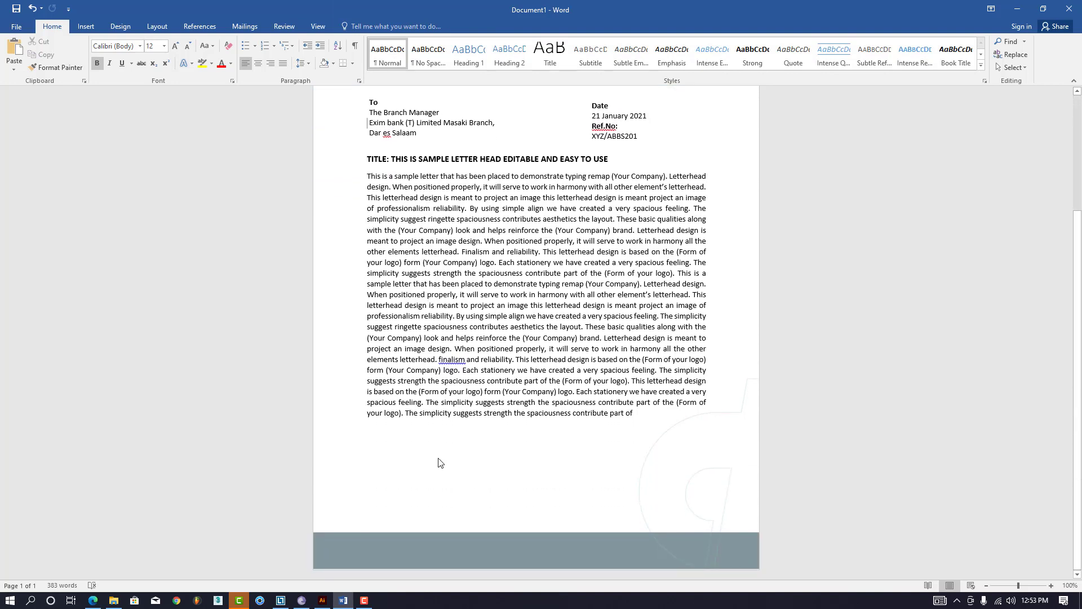
scroll(445, 338, up, 3)
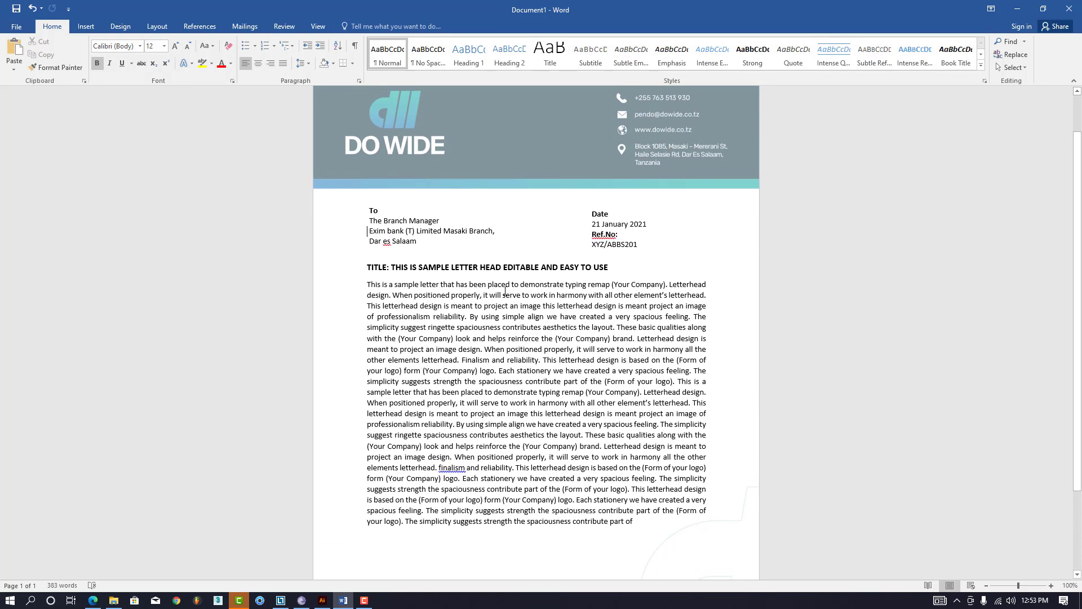
scroll(505, 291, down, 1)
scroll(473, 383, down, 1)
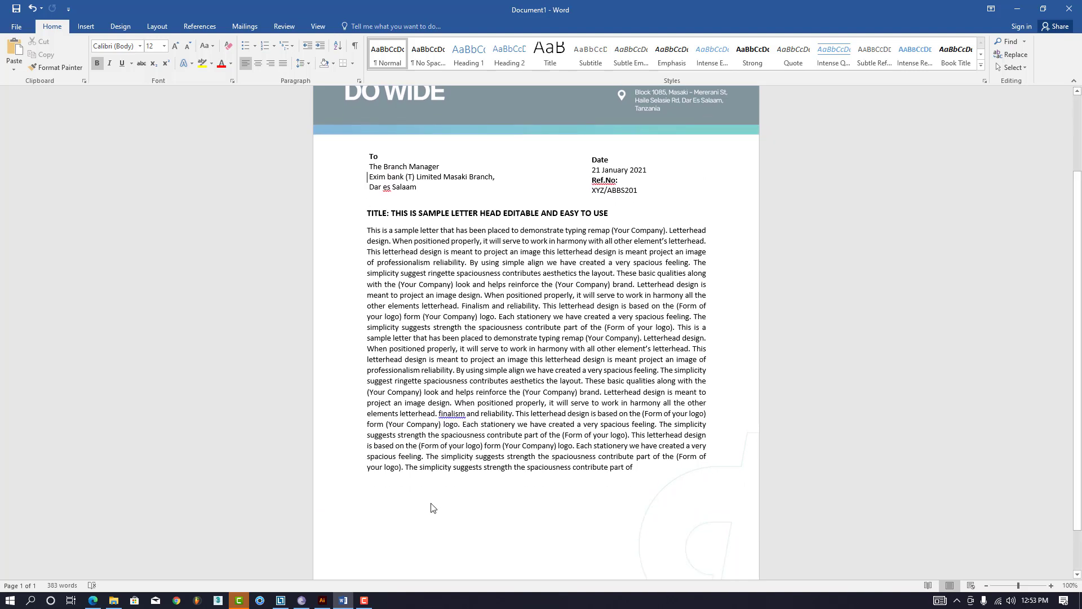
scroll(427, 506, down, 1)
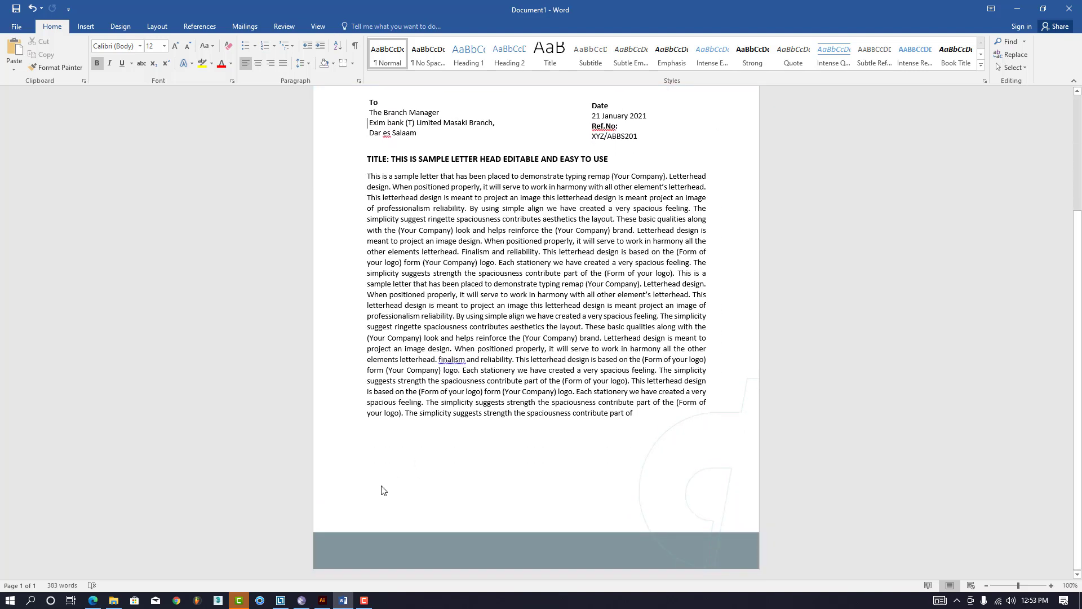
scroll(386, 490, up, 1)
scroll(395, 494, up, 1)
scroll(402, 497, up, 2)
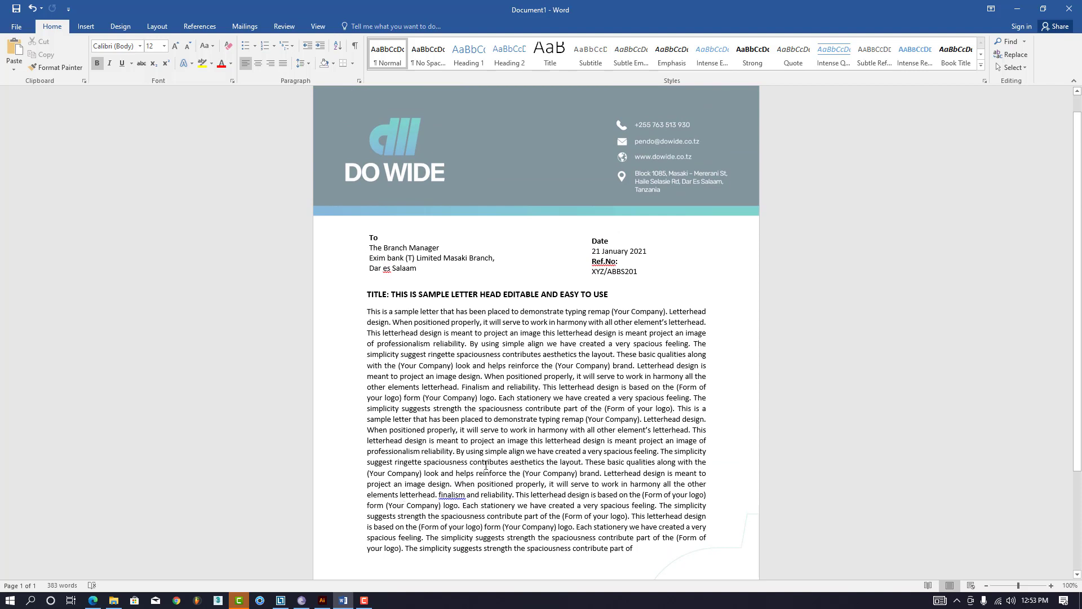
Insert a WordArt box in the first plain black style below the body text
click(93, 29)
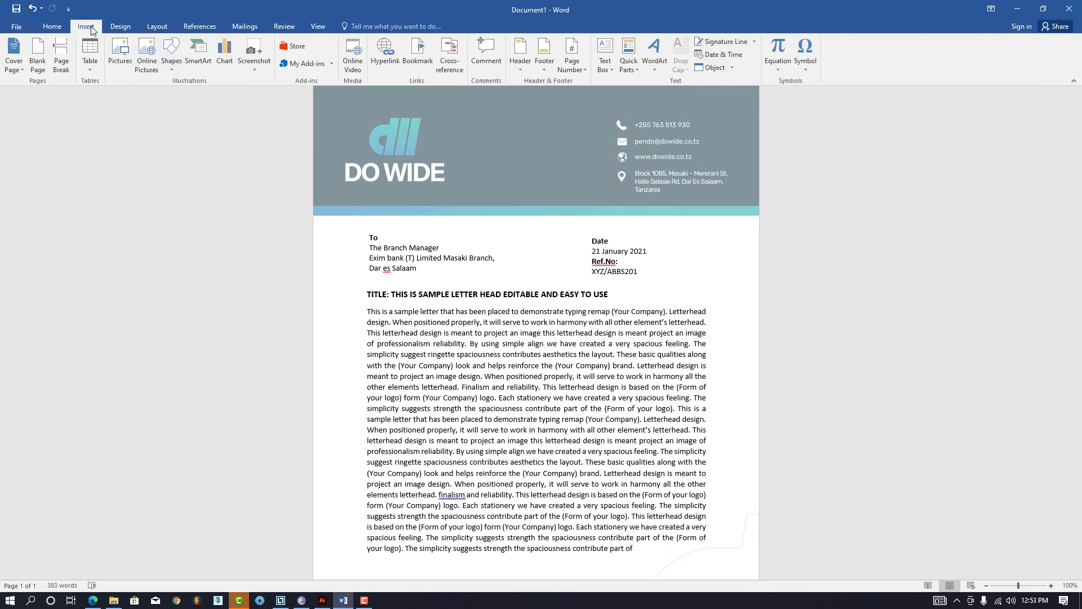
click(661, 60)
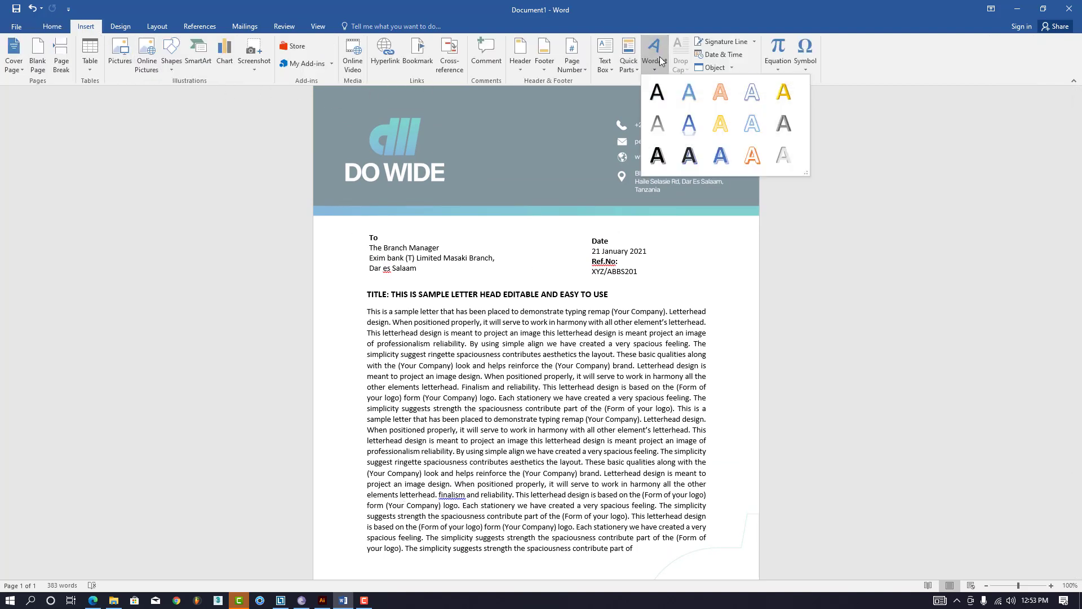
click(657, 93)
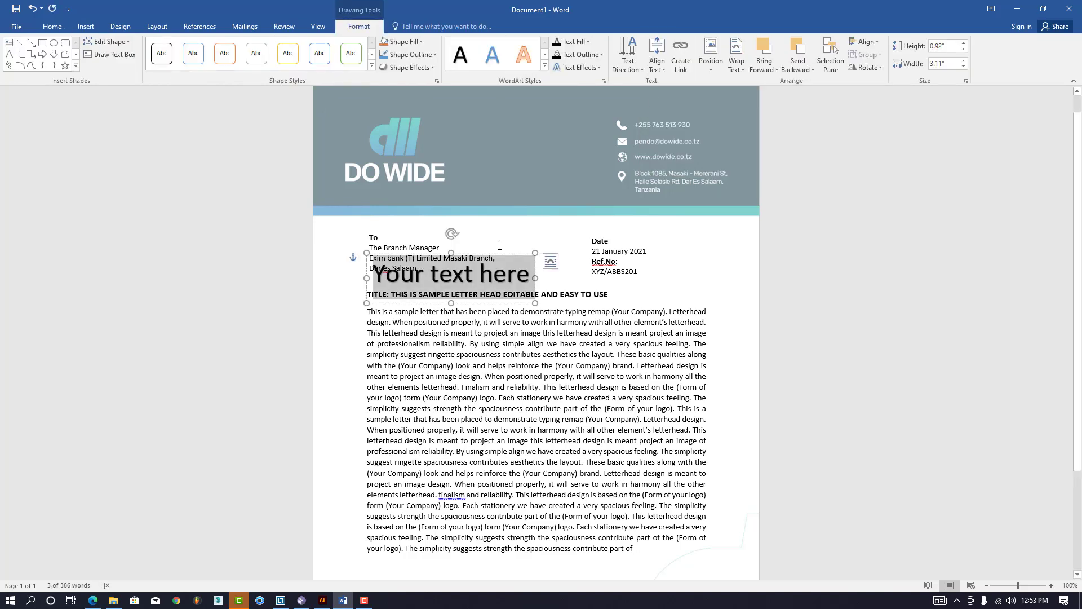
scroll(500, 246, down, 3)
drag(469, 172, 465, 508)
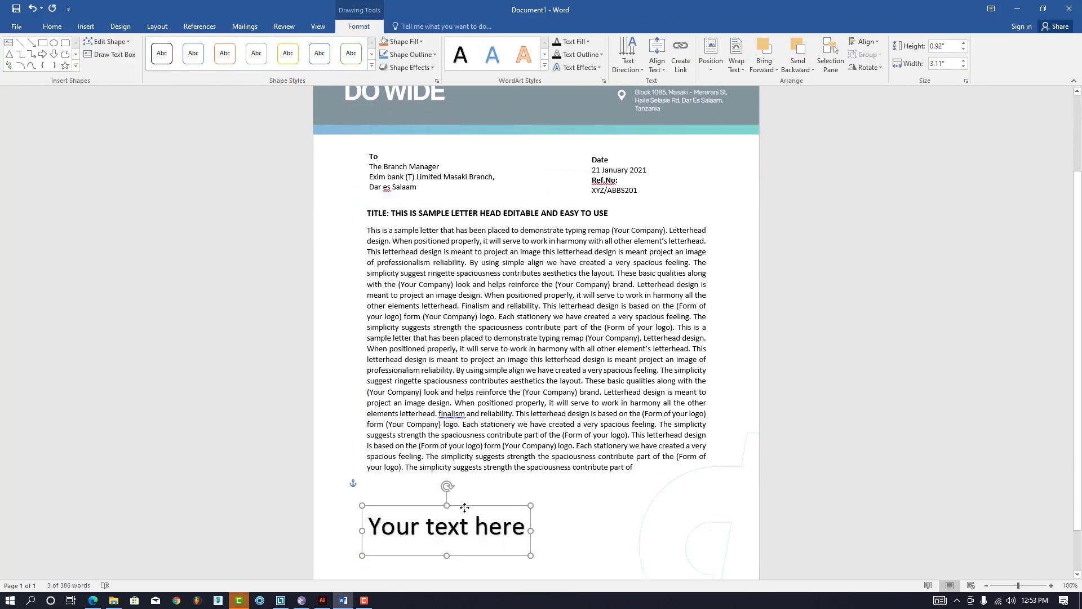
drag(465, 507, 467, 503)
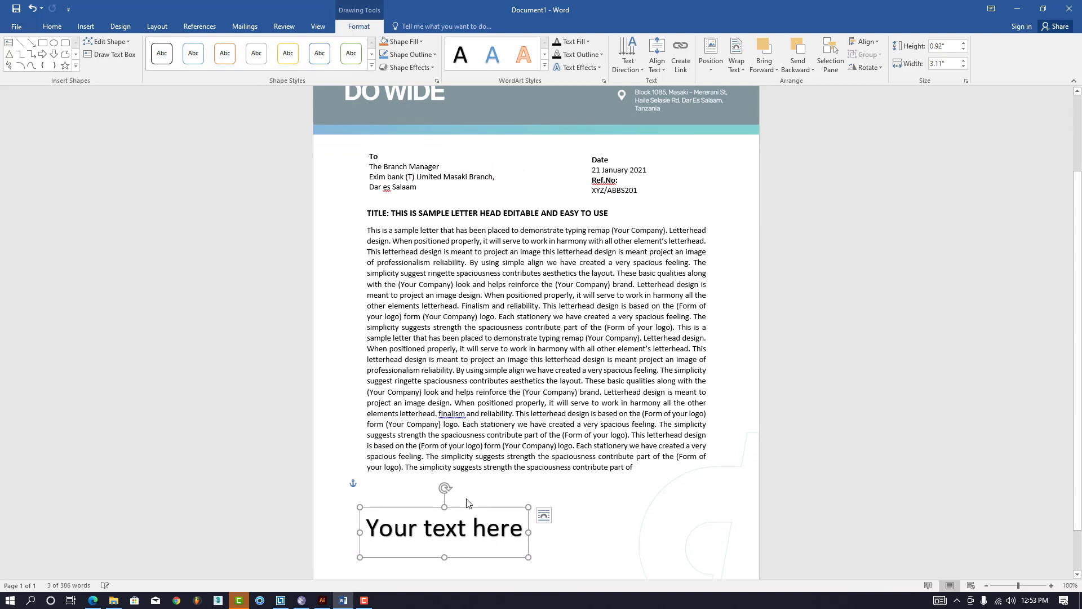
Clear all formatting from the 'Your text here' placeholder and move the box slightly lower
scroll(466, 502, down, 2)
triple_click(467, 475)
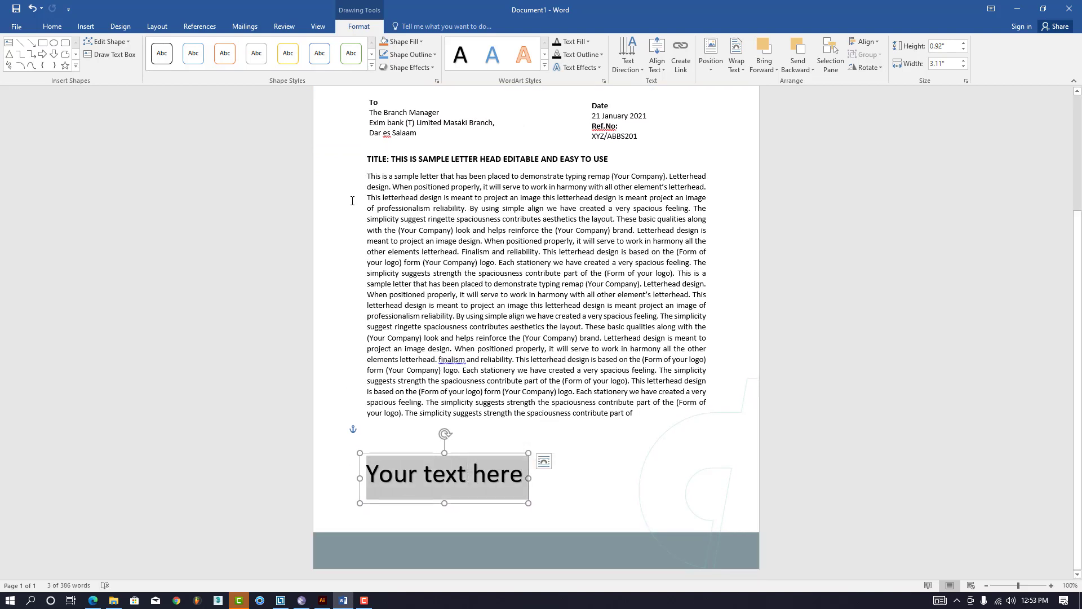
click(66, 26)
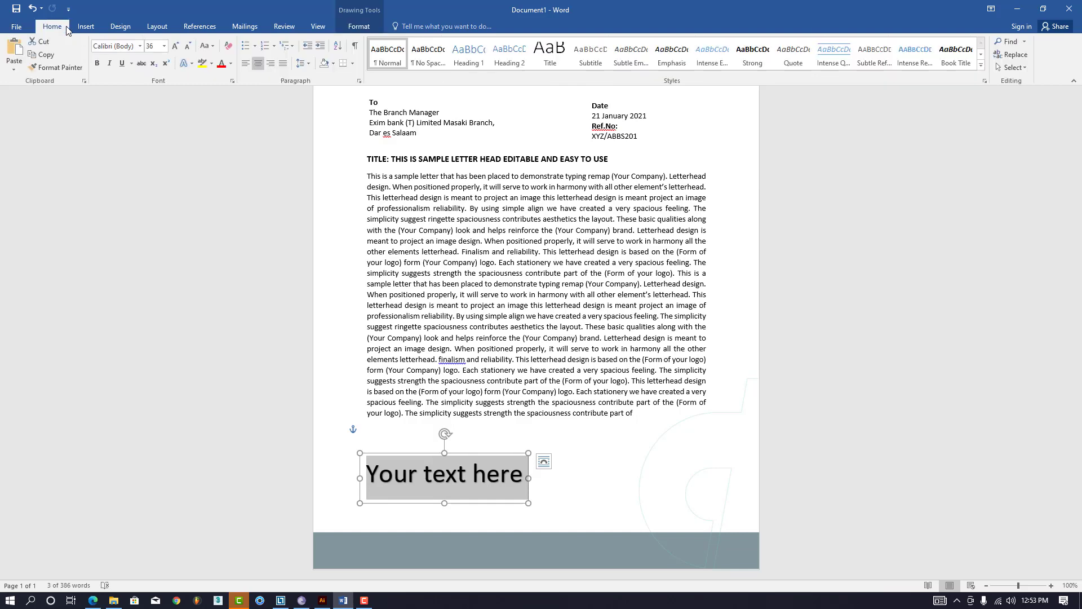
click(228, 46)
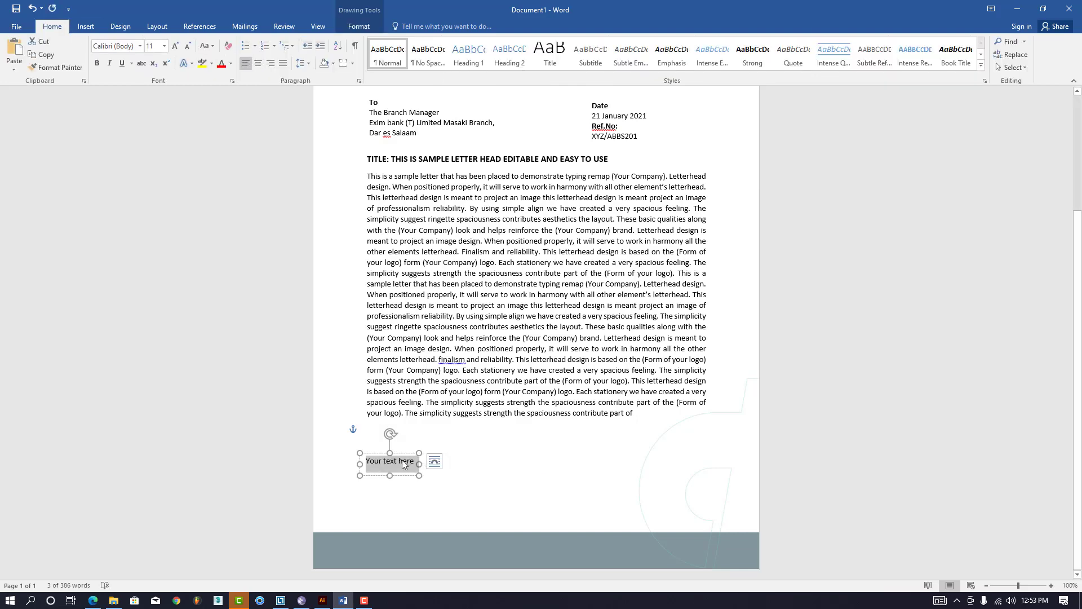
drag(402, 459, 405, 478)
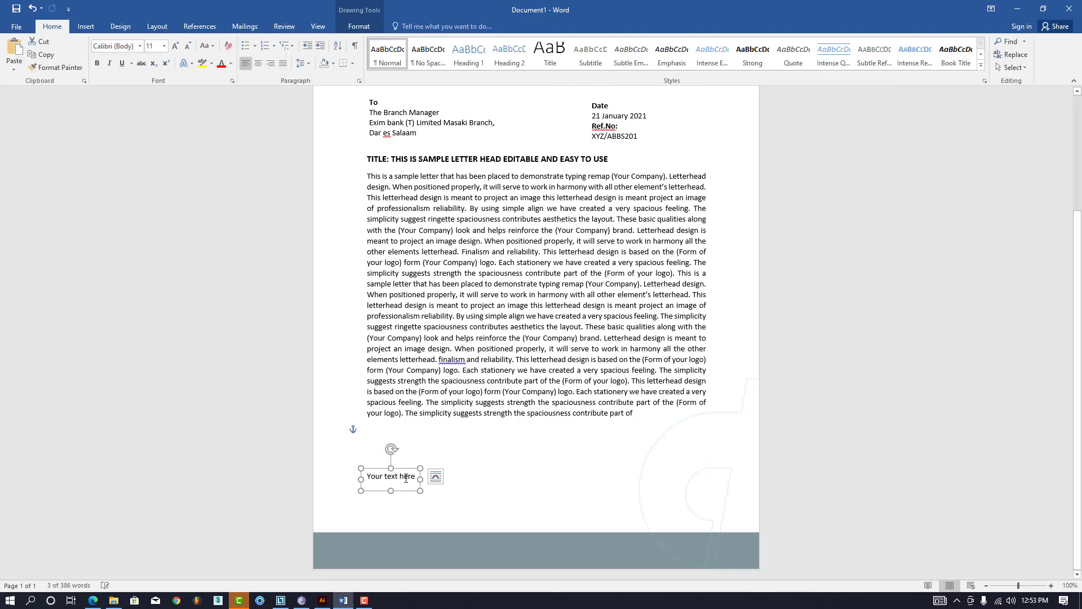
triple_click(406, 478)
Type the closing 'Your sincely' with the signer's name on the next line
text(Ri)
key(BackSpace)
key(BackSpace)
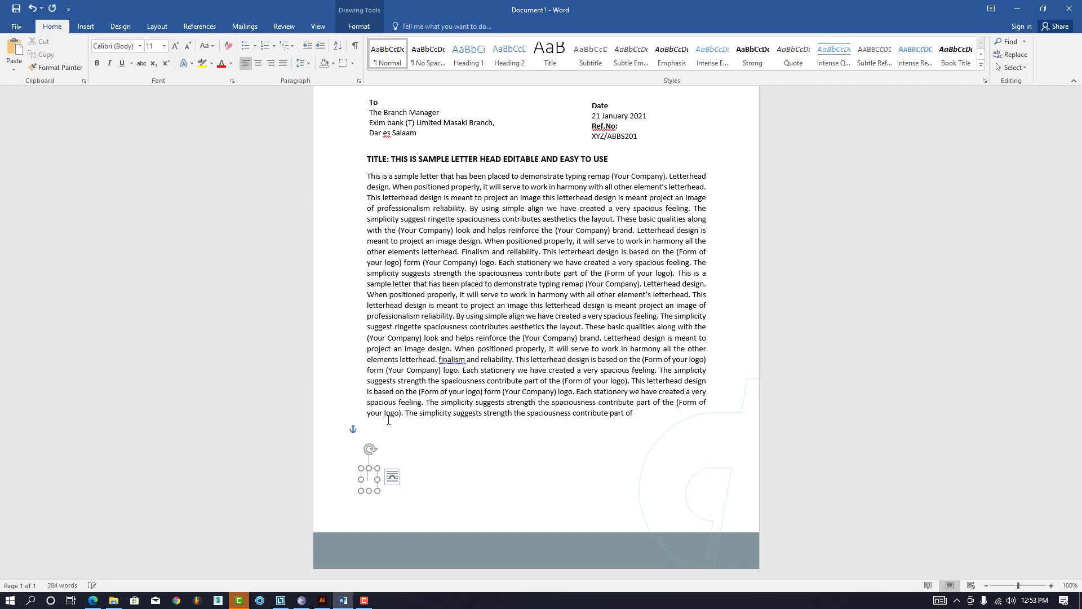
text(You)
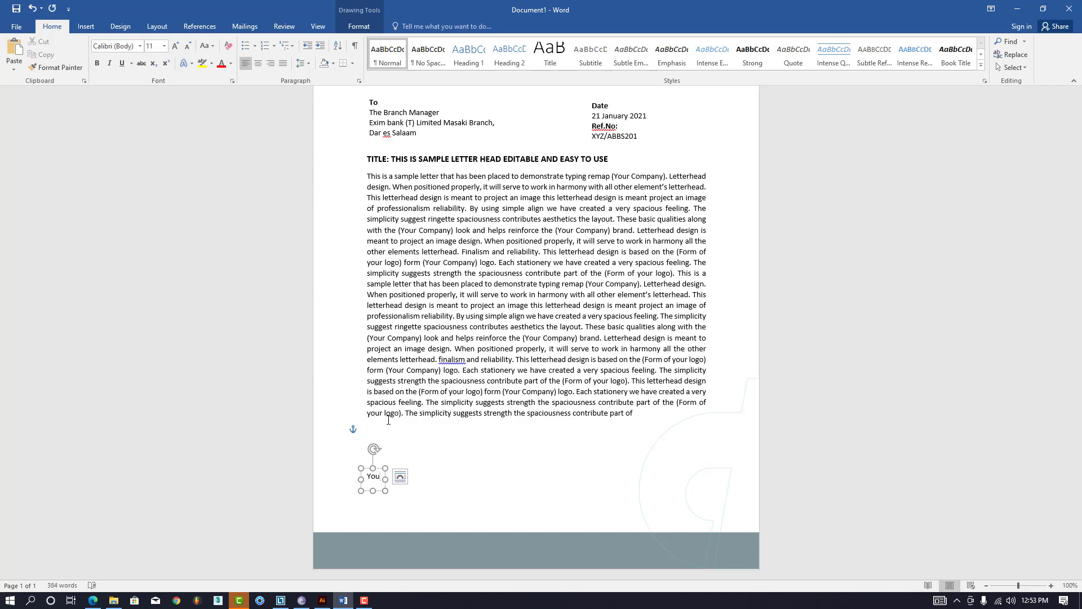
text(r SIN)
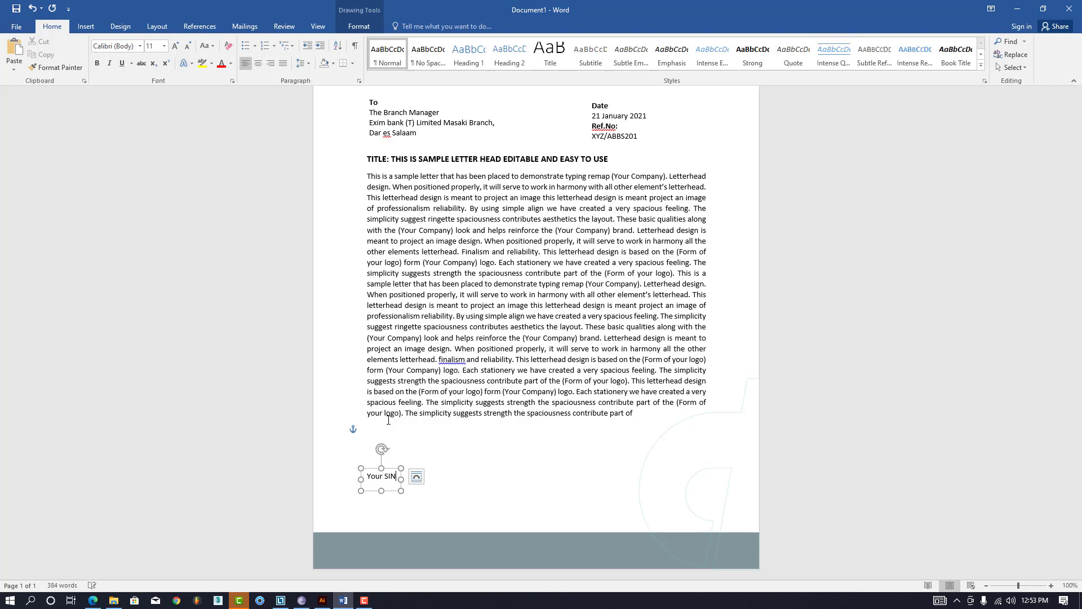
text( si)
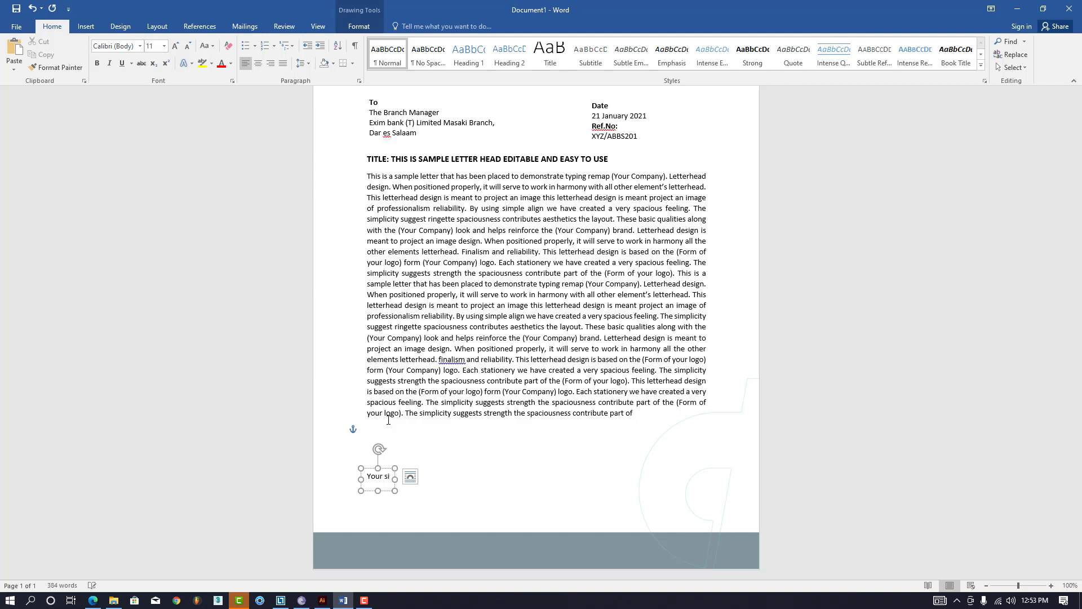
text(ncely)
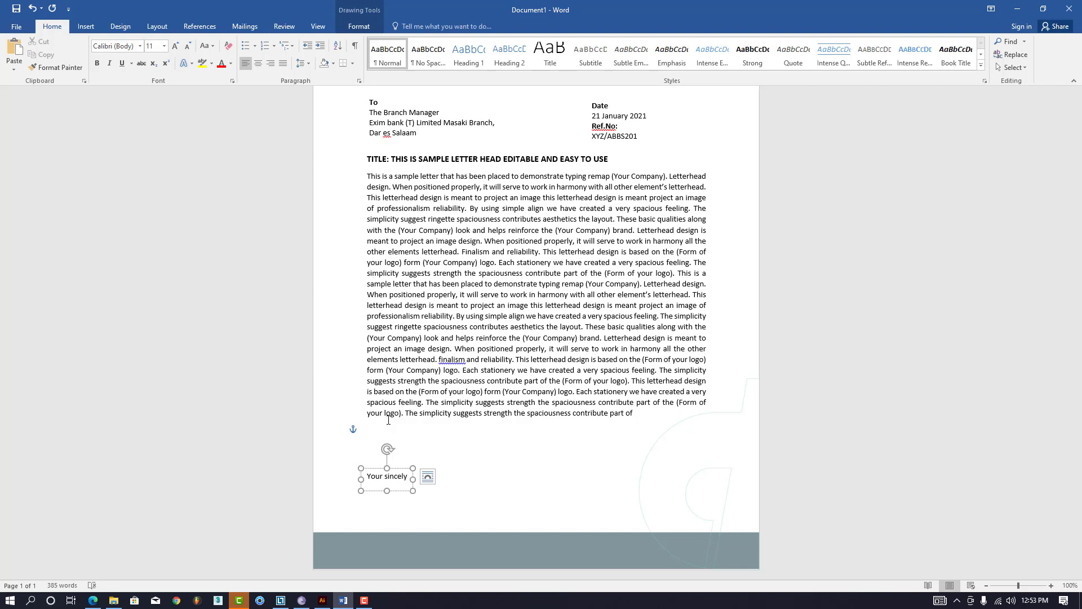
key(Return)
text(ichard )
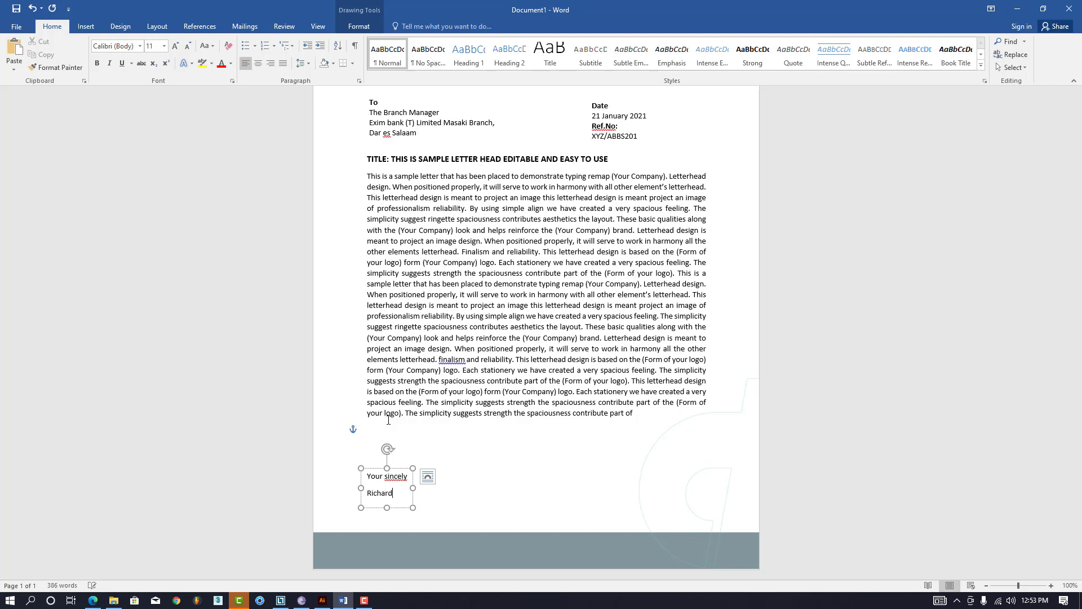
text(Dind)
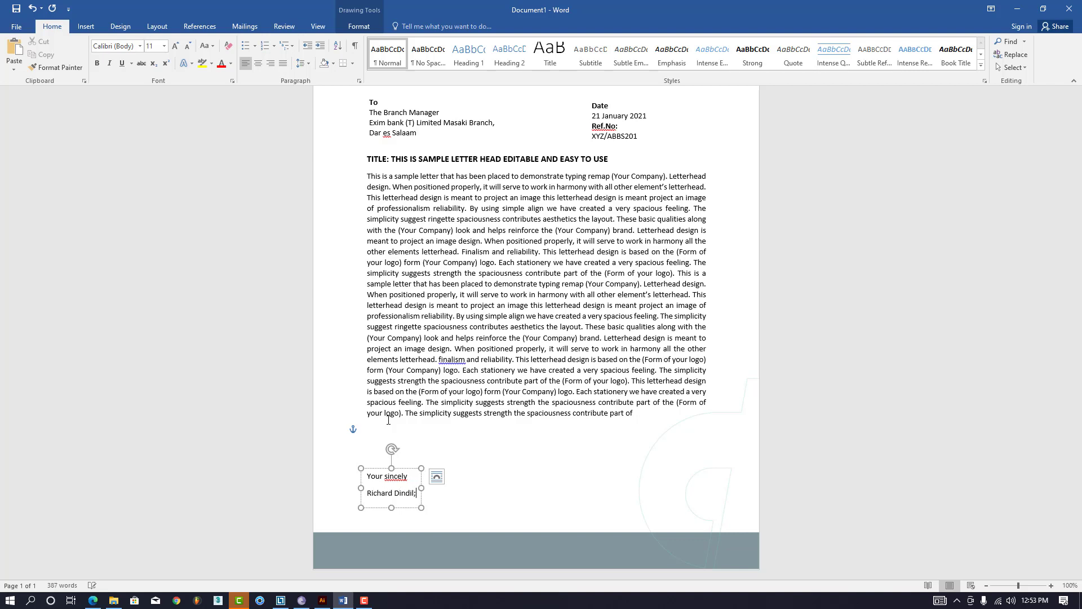
text(ili)
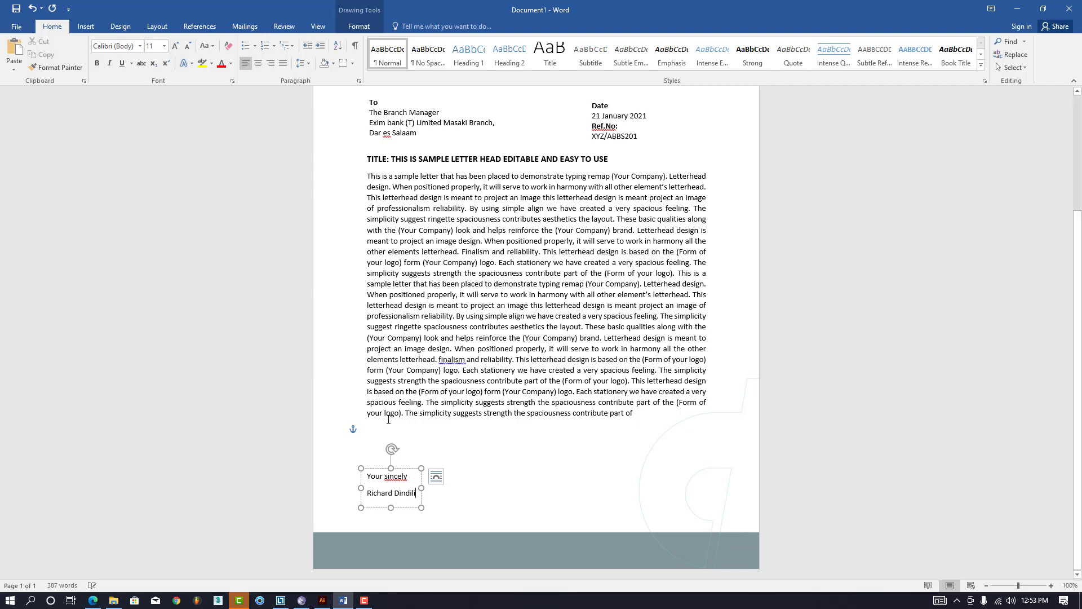
key(ctrl+a)
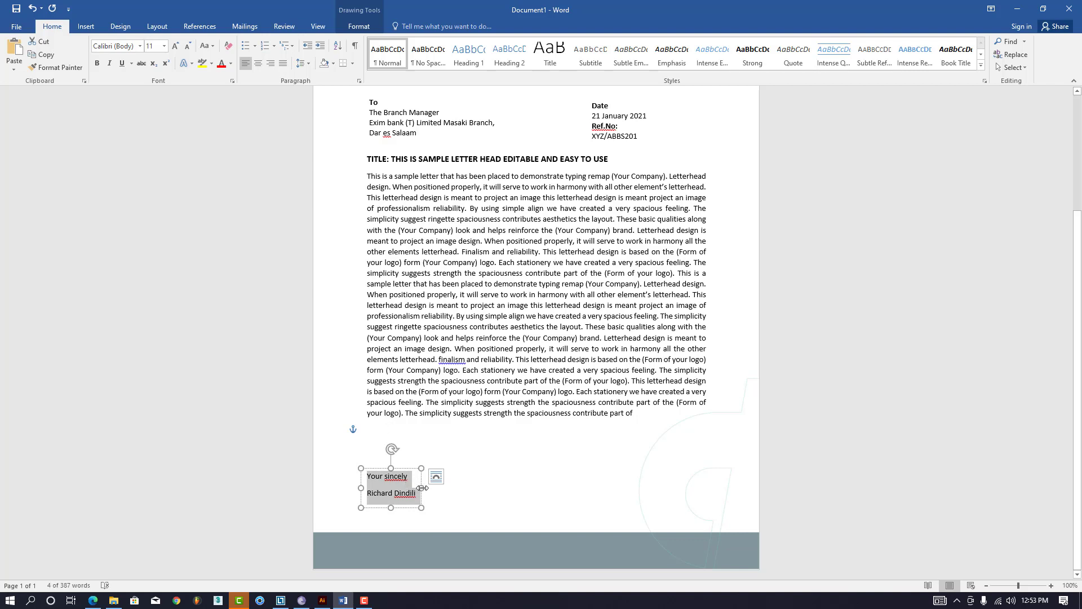
Widen the sign-off box and replace the closing with a bold 'Creative Director' line
drag(421, 487, 434, 488)
click(408, 476)
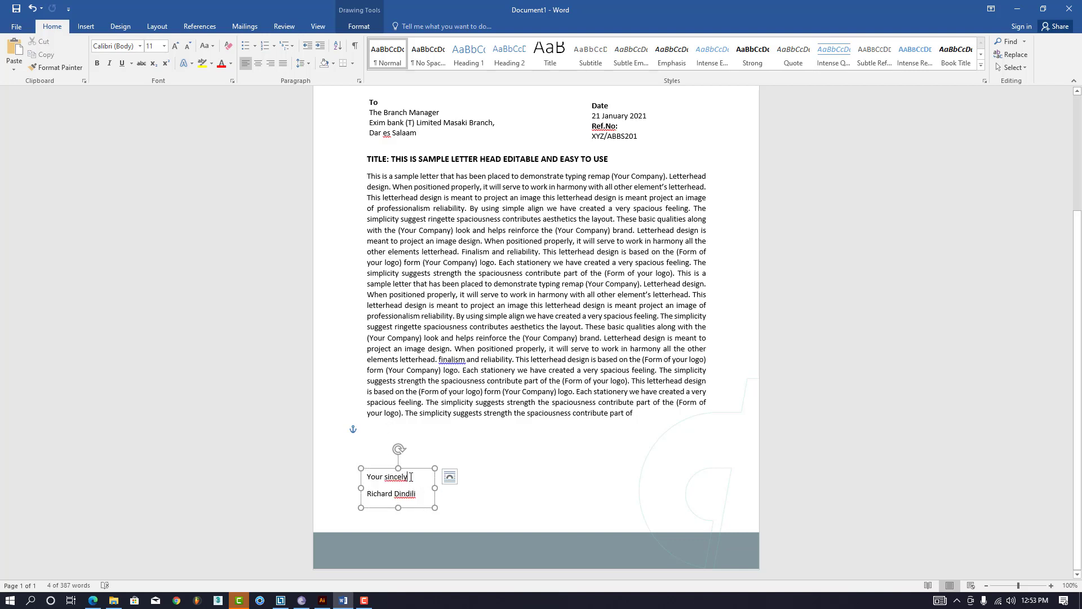
triple_click(393, 476)
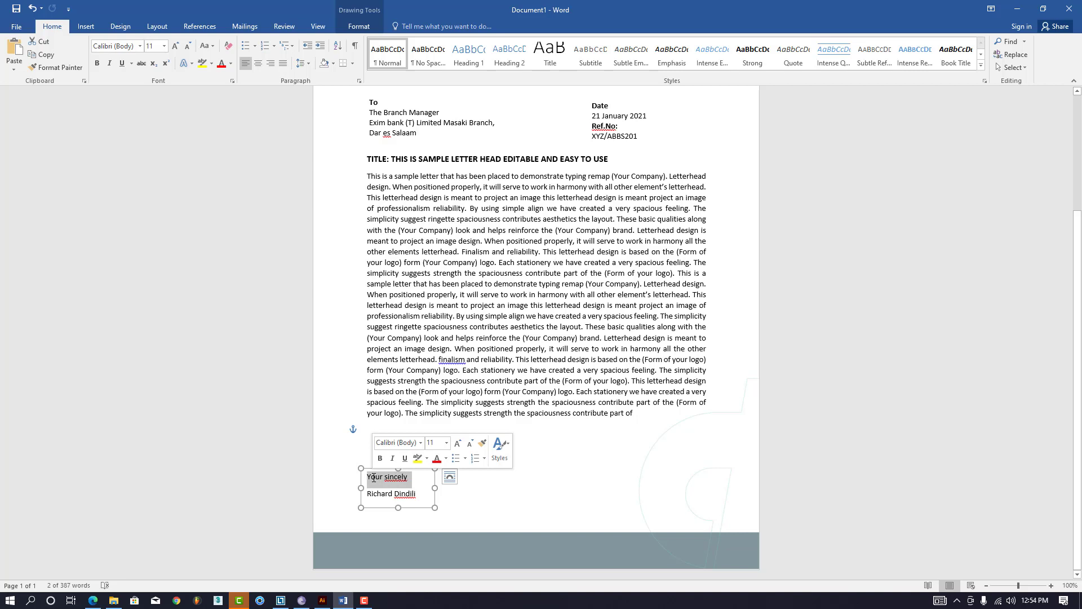
text(Crea)
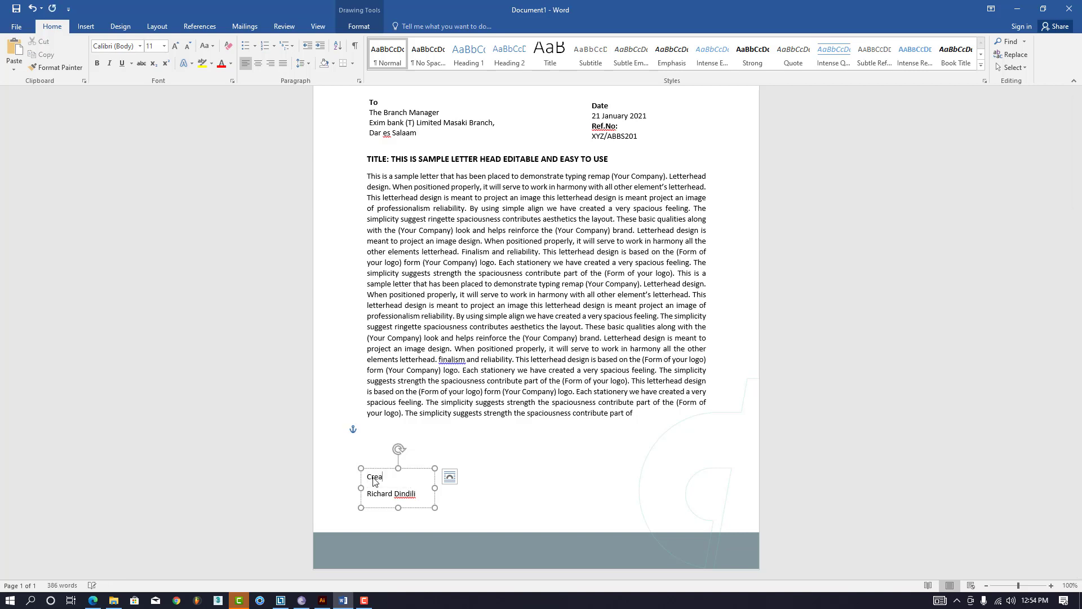
text(tive)
text(Da)
text(tor)
triple_click(397, 478)
key(ctrl+b)
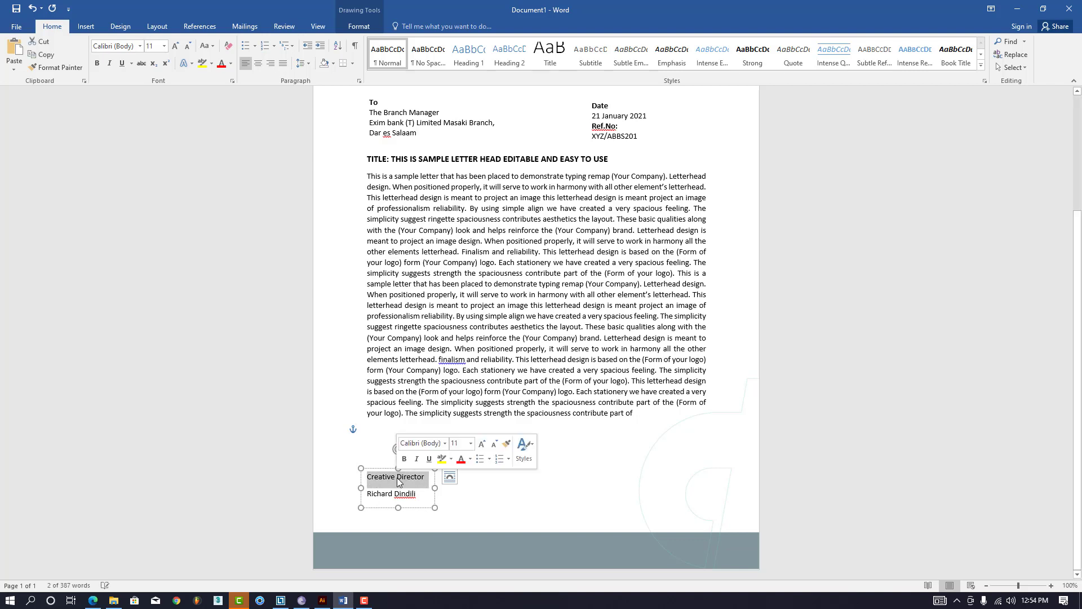
Apply No Spacing to the Creative Director and name lines
shift+click(417, 497)
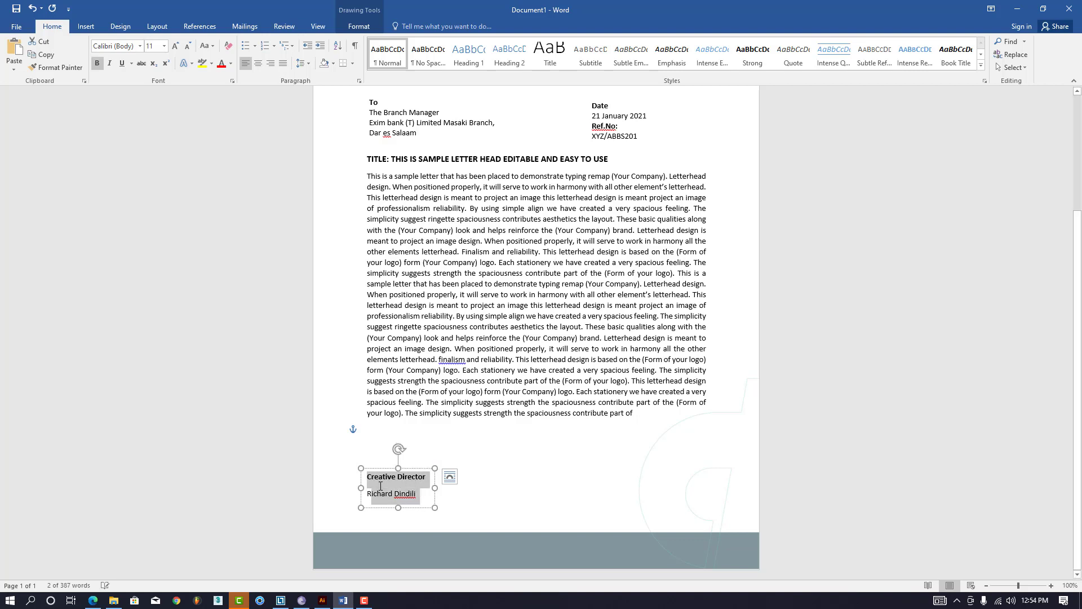
click(427, 64)
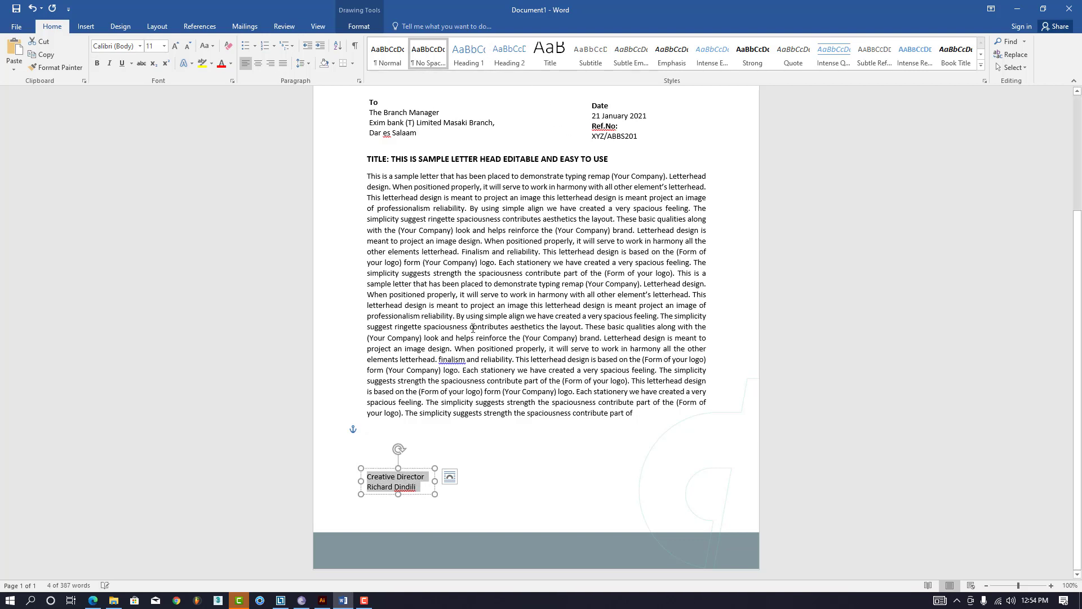
click(482, 506)
click(409, 483)
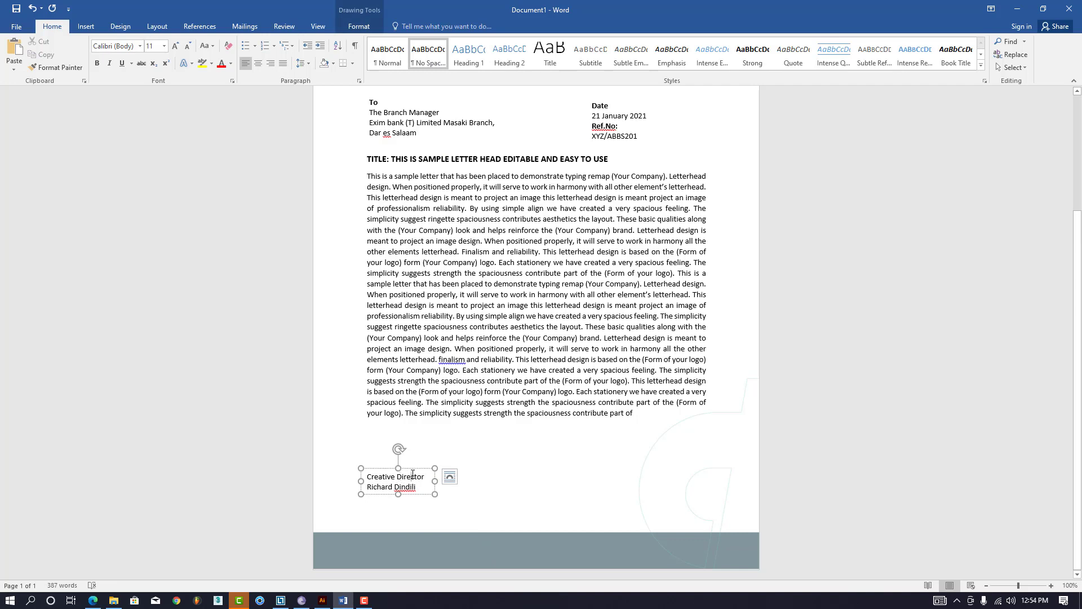
Move the sign-off box slightly lower and place the caret above its lines
drag(412, 468, 415, 482)
click(375, 463)
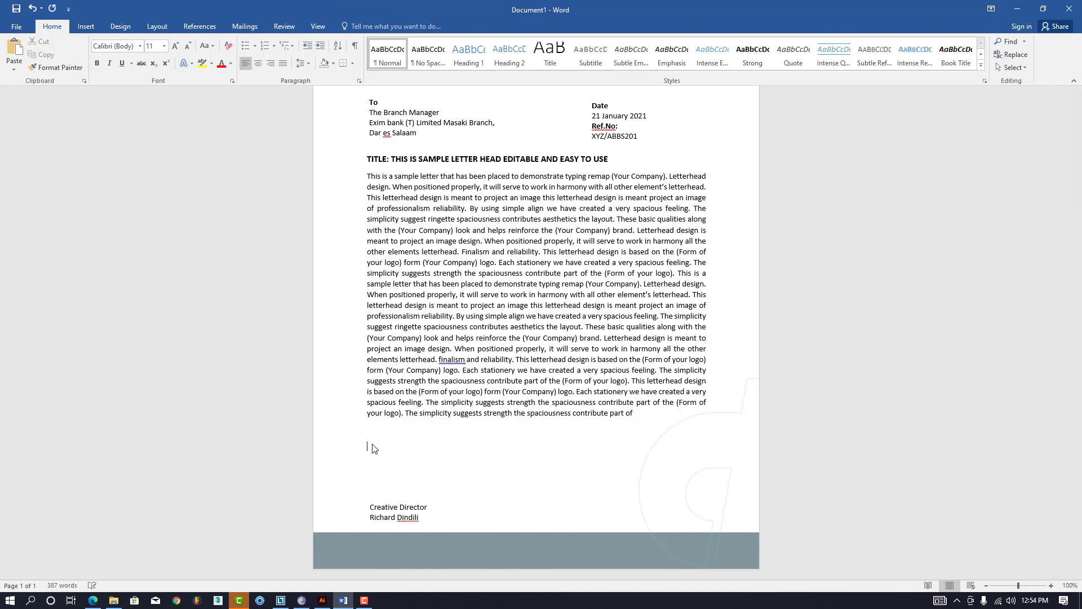
click(378, 484)
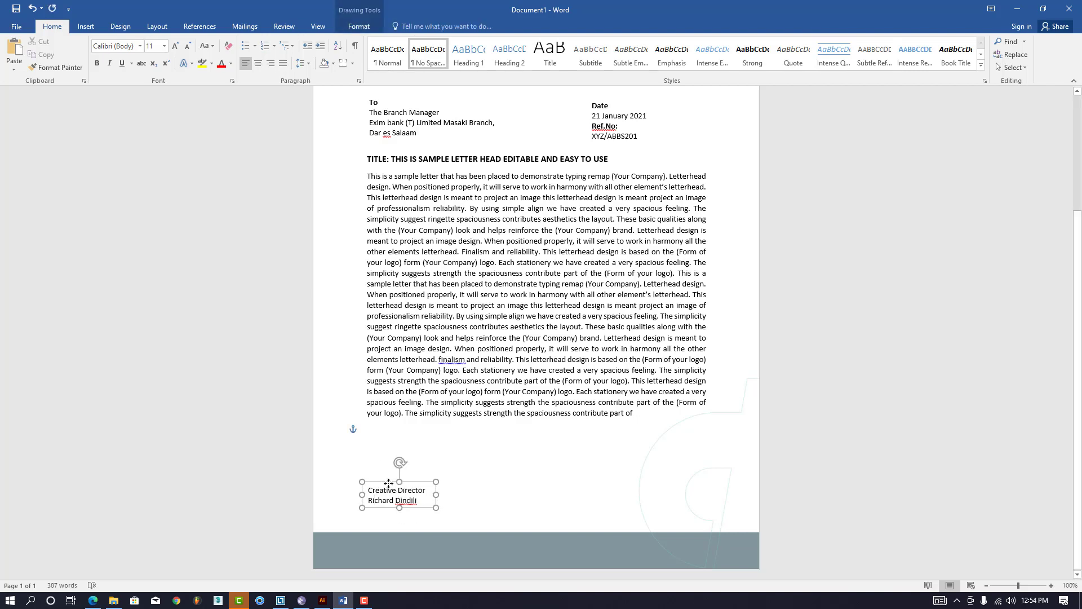
click(382, 456)
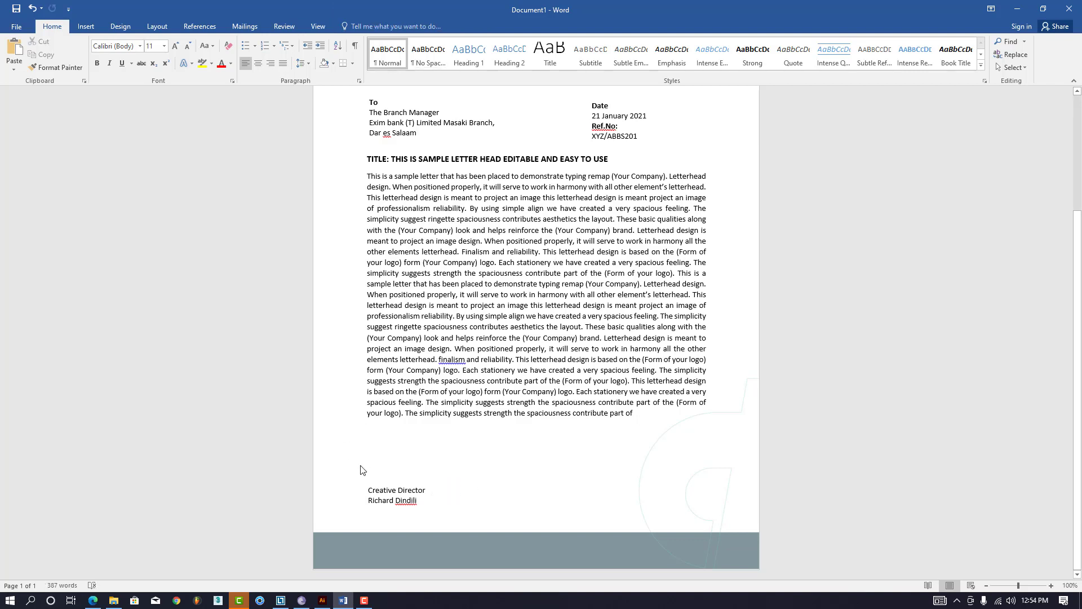
click(387, 486)
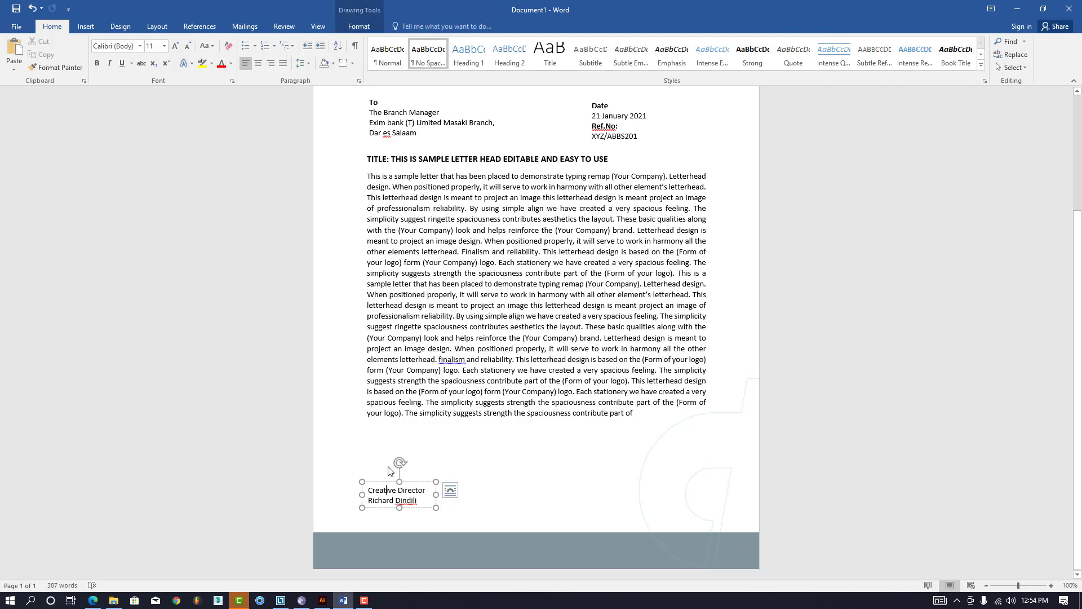
click(387, 473)
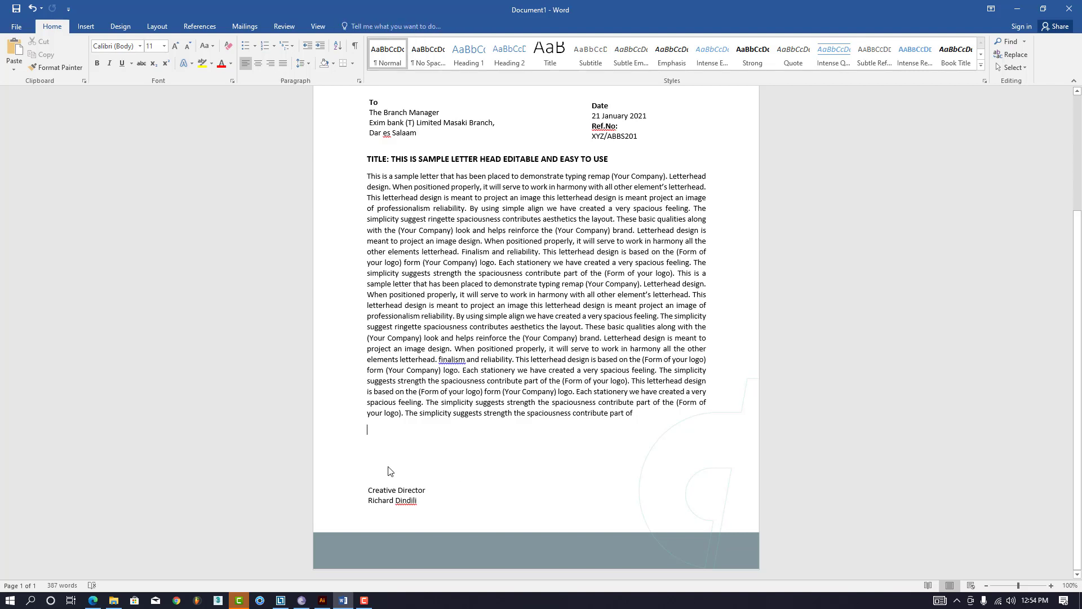
click(82, 29)
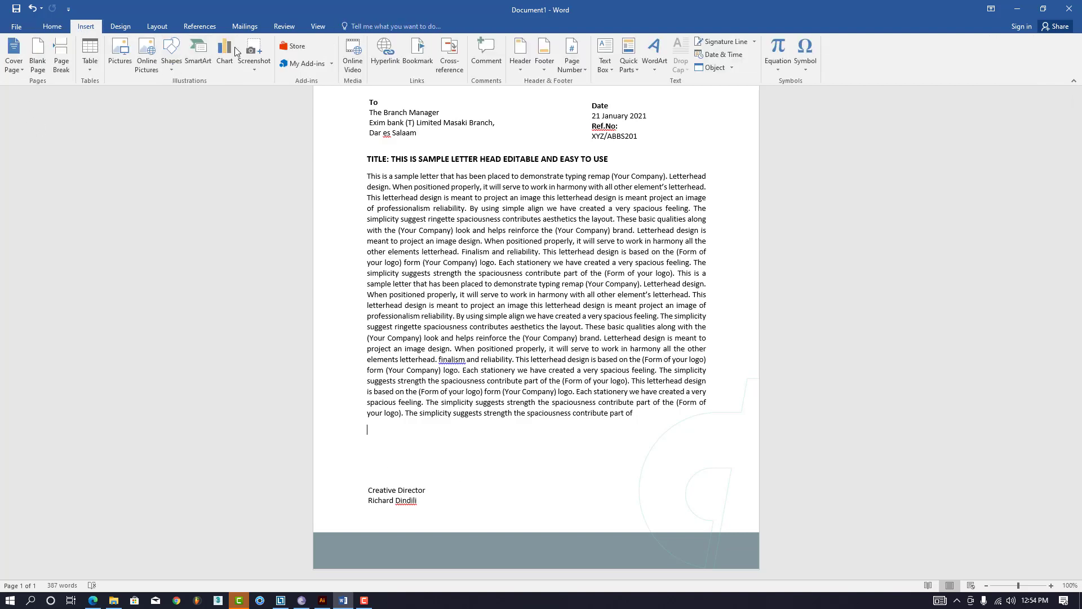
Draw a horizontal line above Creative Director and give it the black shape style
click(755, 40)
click(716, 10)
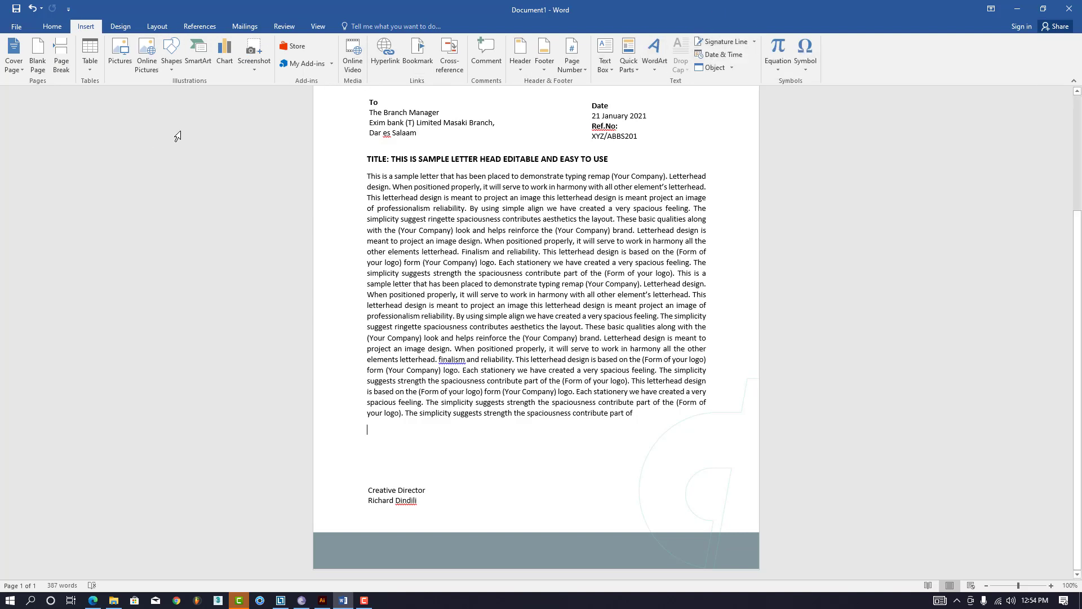
click(172, 69)
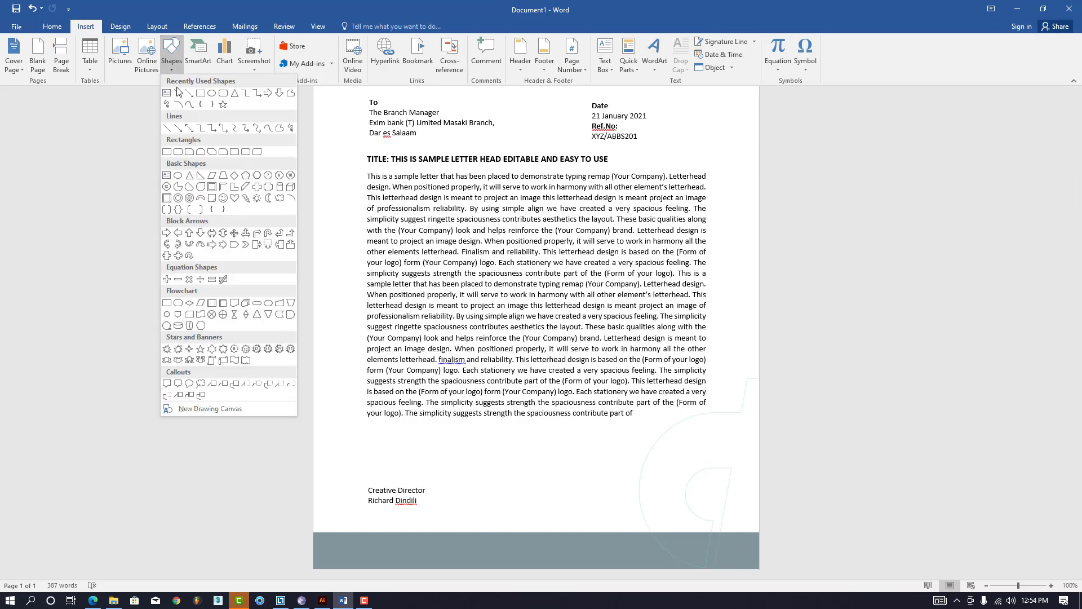
click(178, 93)
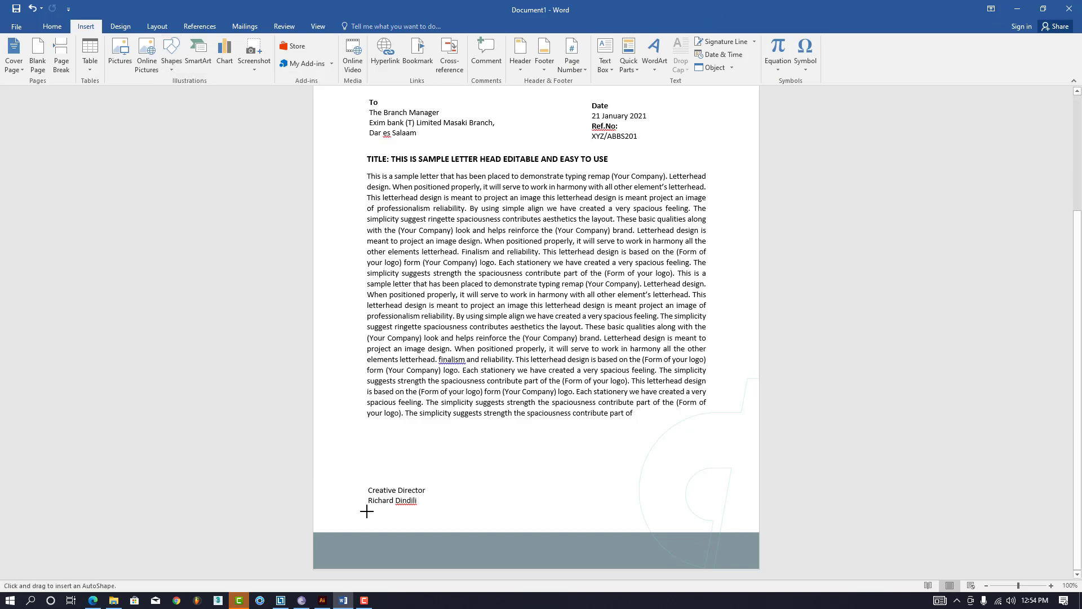
drag(369, 486, 456, 483)
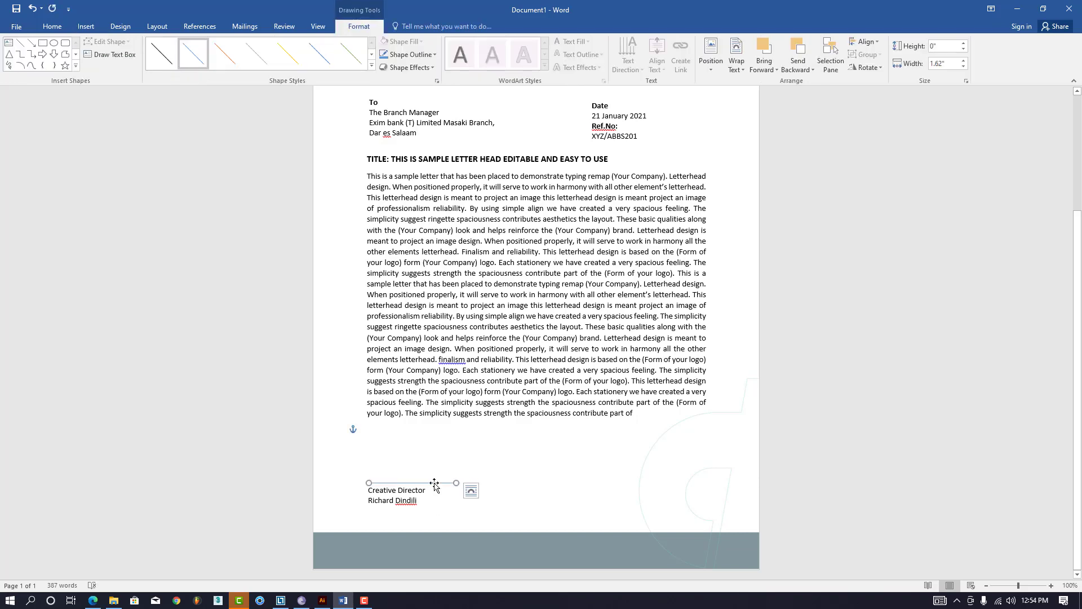
click(610, 525)
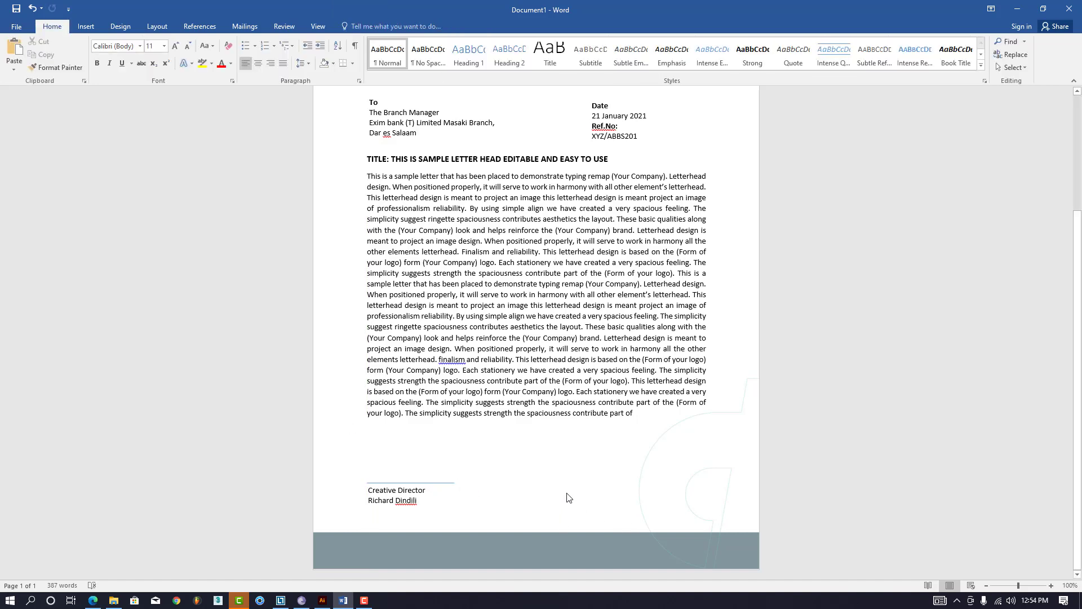
click(451, 483)
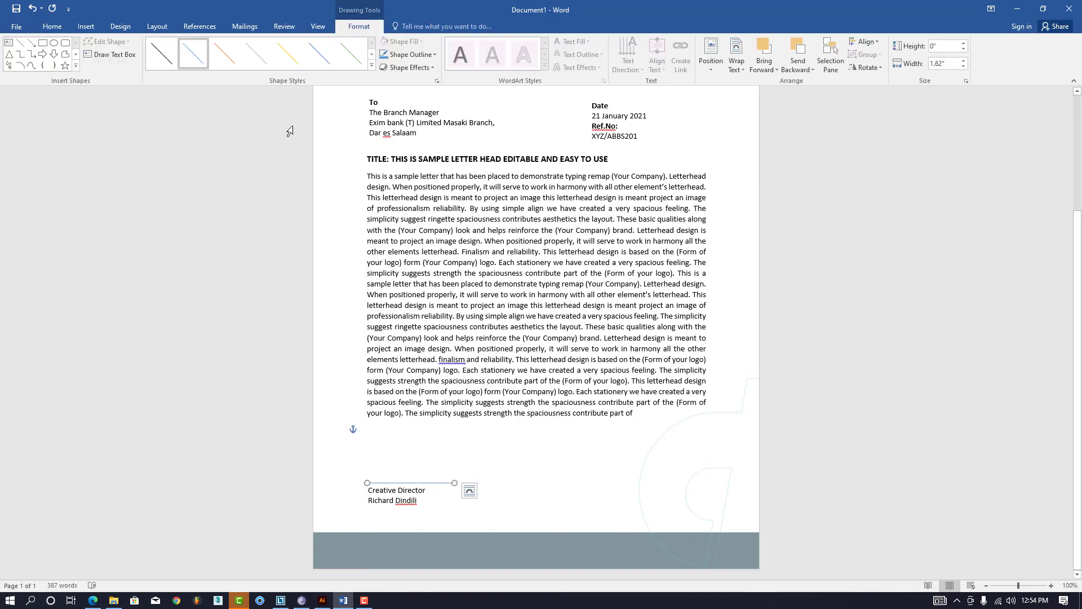
click(162, 54)
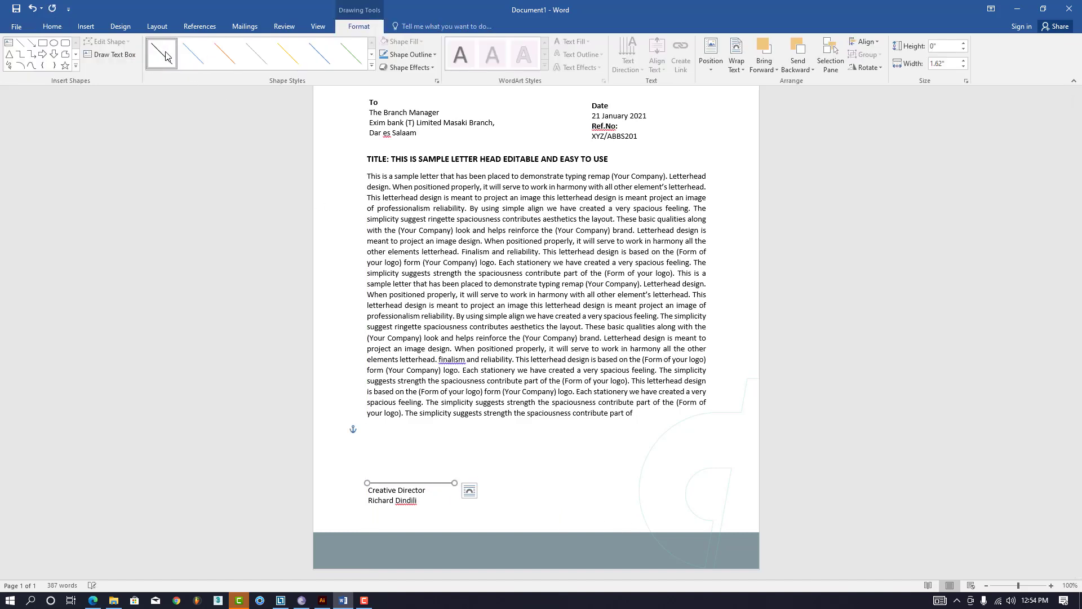
click(540, 500)
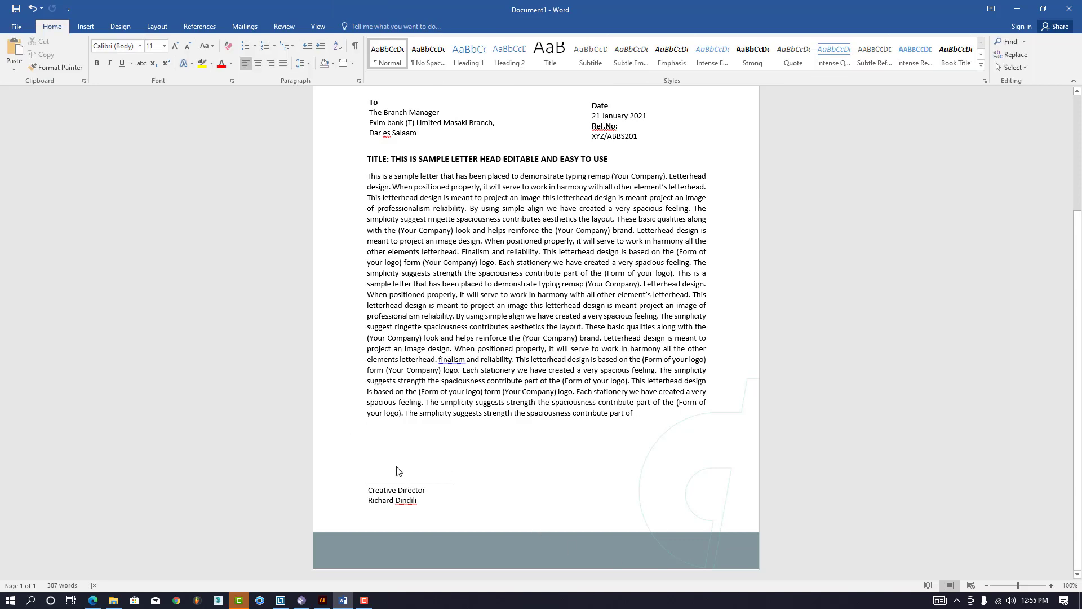
scroll(397, 471, up, 5)
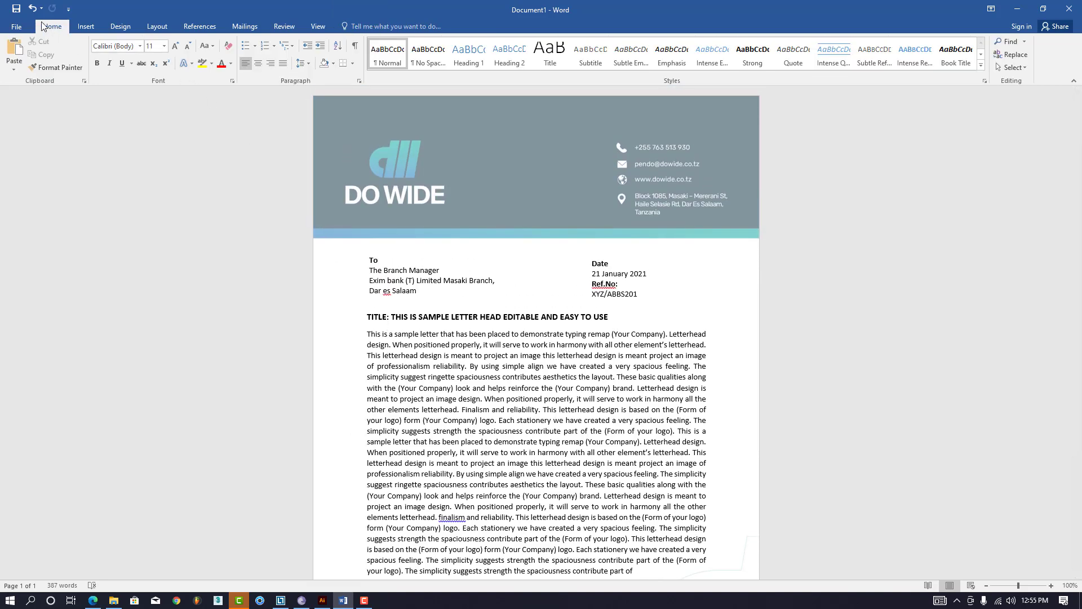
Save As to This PC > Desktop with the file name 'Letterhead Company'
click(17, 27)
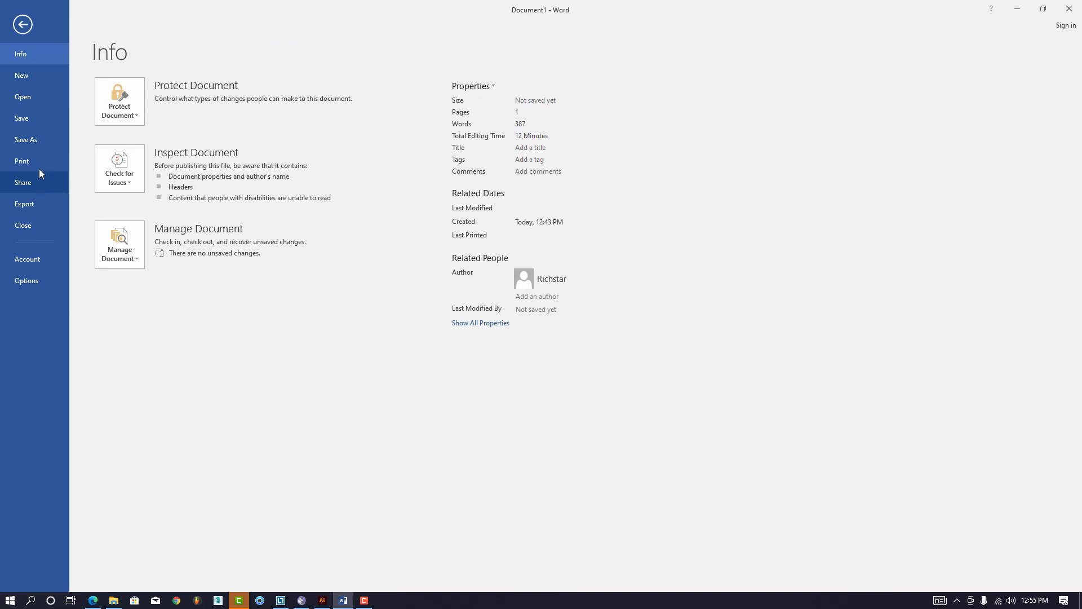
click(37, 122)
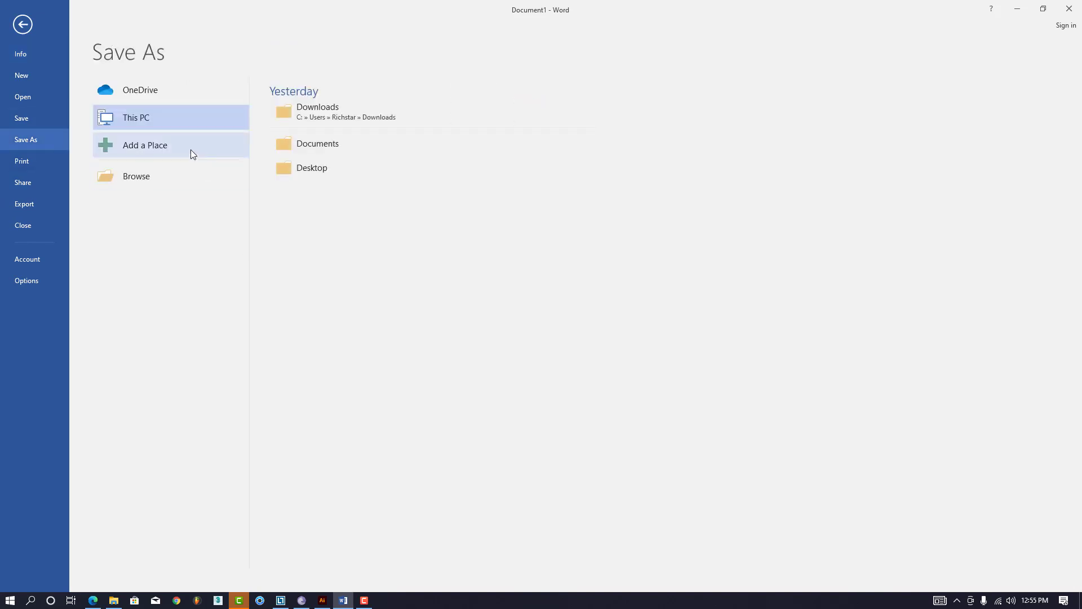
click(297, 166)
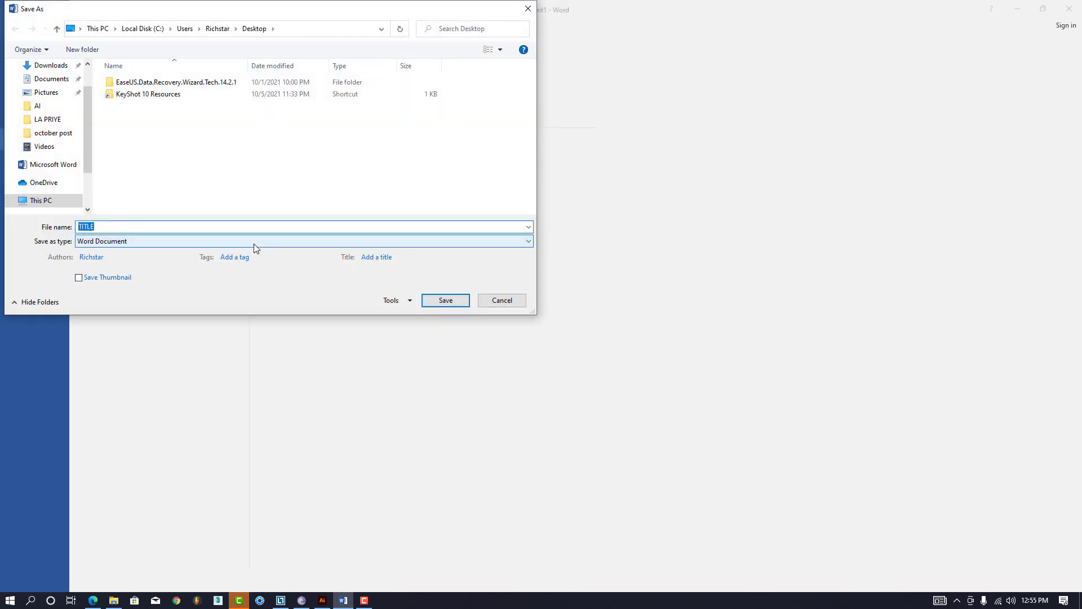
text(L)
text(etterhr)
text(ad)
key(BackSpace)
key(BackSpace)
key(BackSpace)
key(BackSpace)
text(omp)
key(Return)
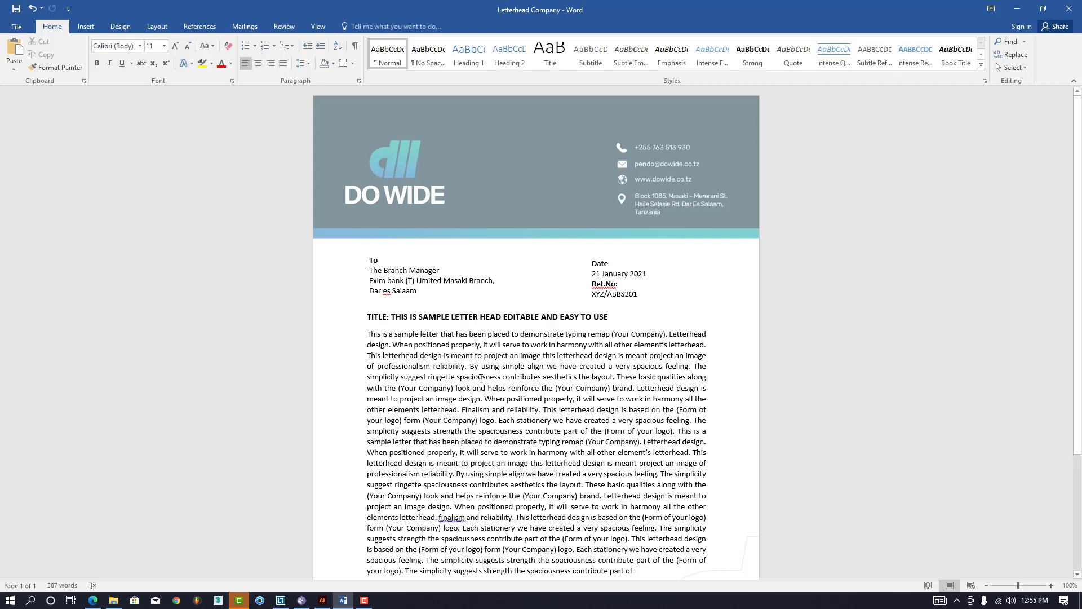
Scroll through the finished letter, return to the top, and show the File > Print preview
scroll(481, 378, down, 5)
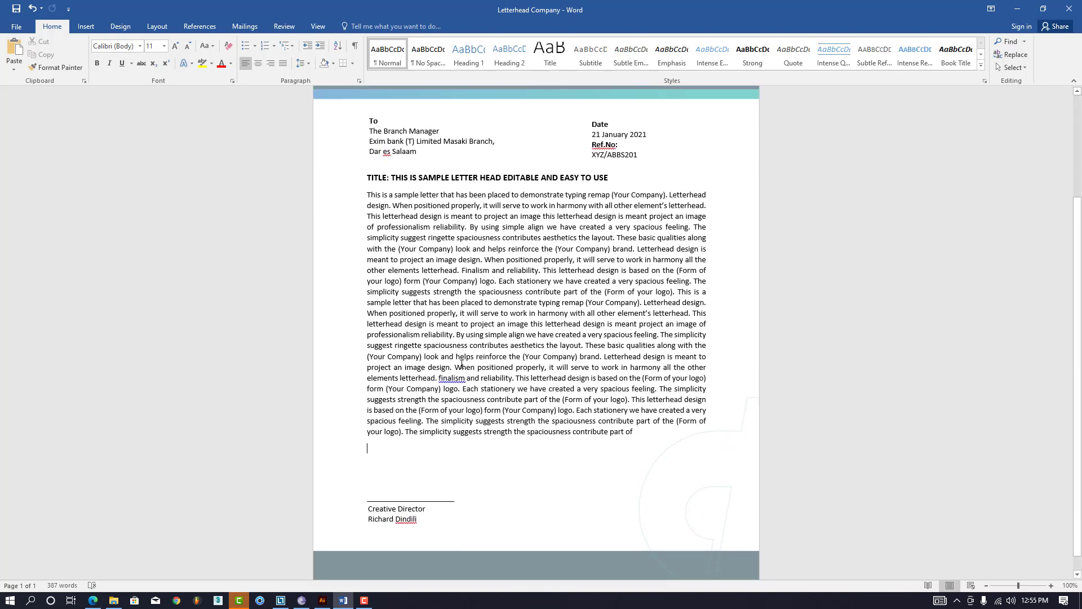
scroll(462, 365, down, 1)
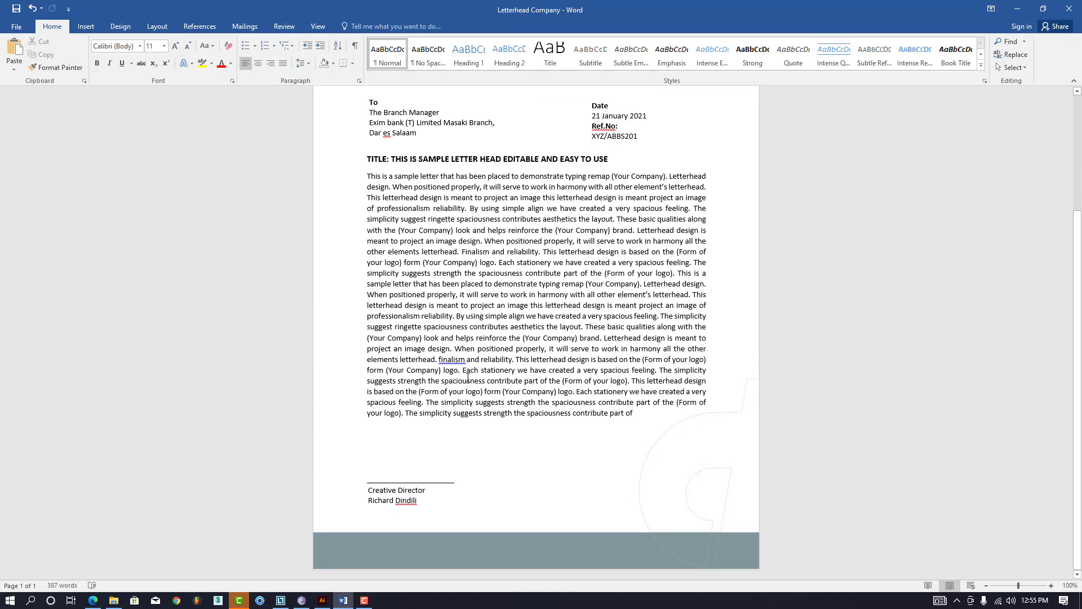
scroll(614, 213, up, 5)
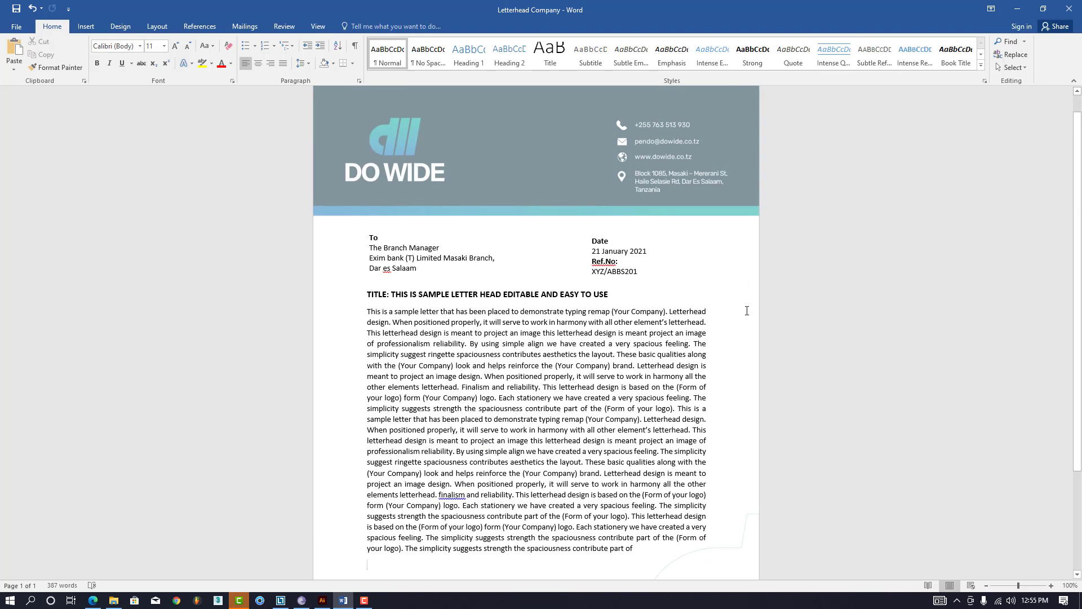
key(ctrl+Home)
scroll(687, 396, down, 5)
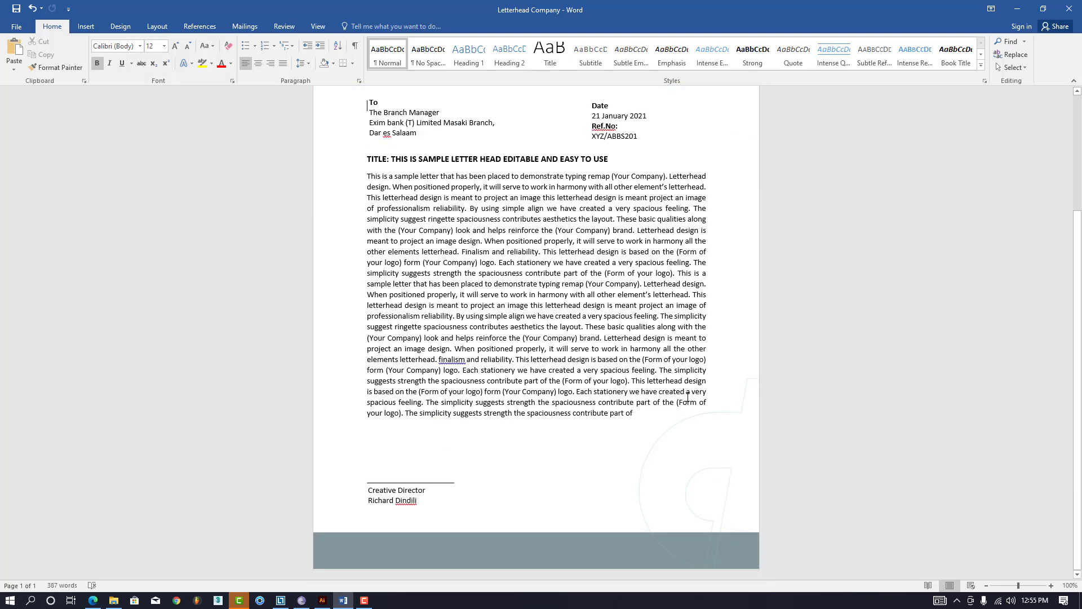
scroll(687, 396, up, 3)
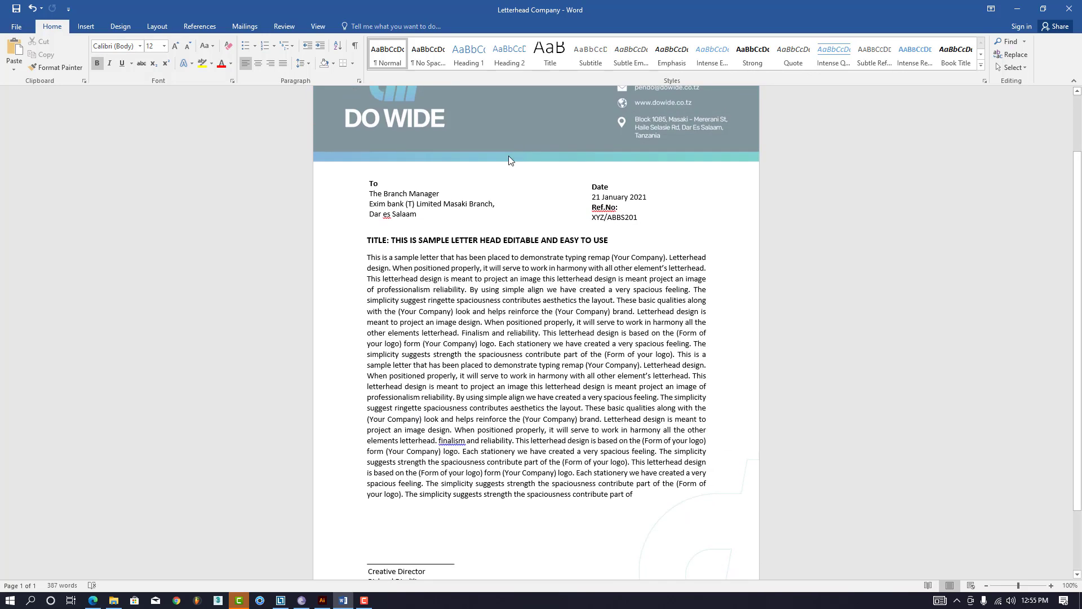
click(18, 31)
click(29, 168)
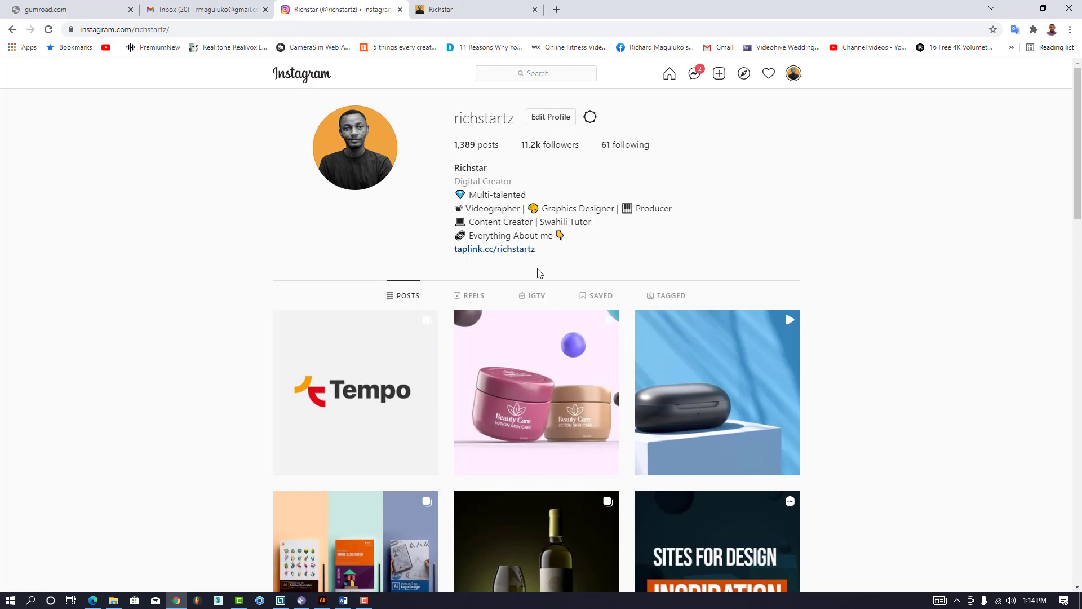
scroll(560, 297, down, 2)
scroll(564, 332, down, 1)
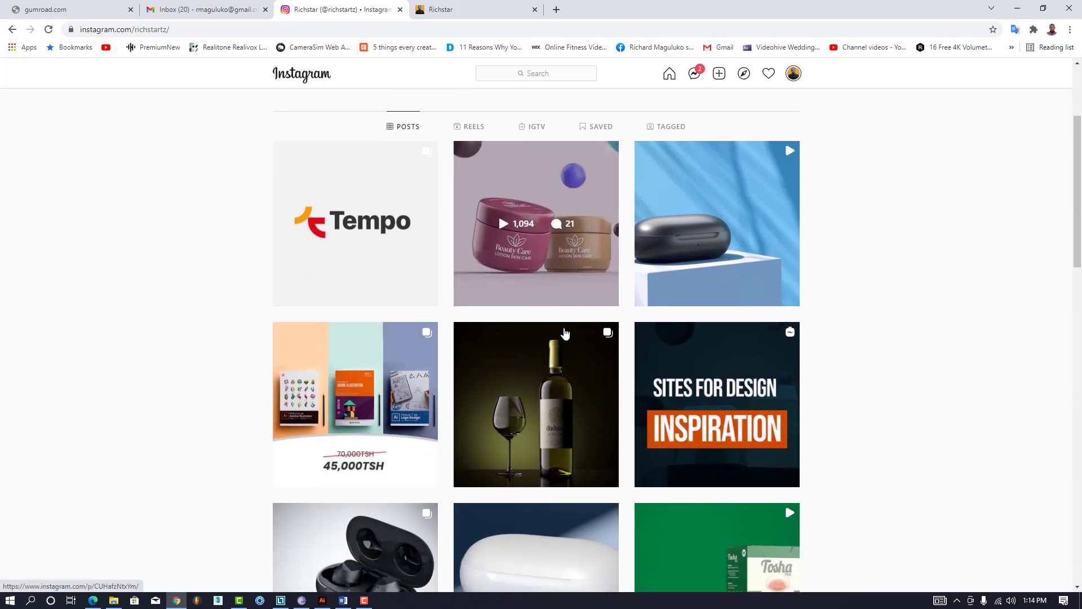
scroll(566, 334, down, 2)
scroll(566, 333, down, 3)
scroll(565, 319, down, 4)
scroll(566, 320, down, 2)
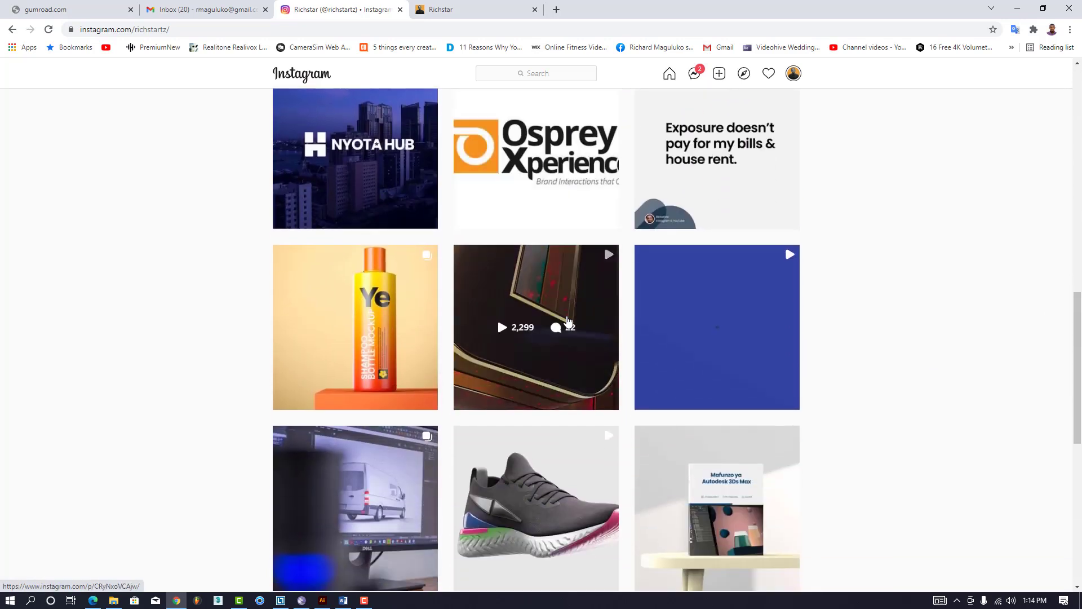
scroll(568, 321, down, 2)
scroll(578, 344, up, 5)
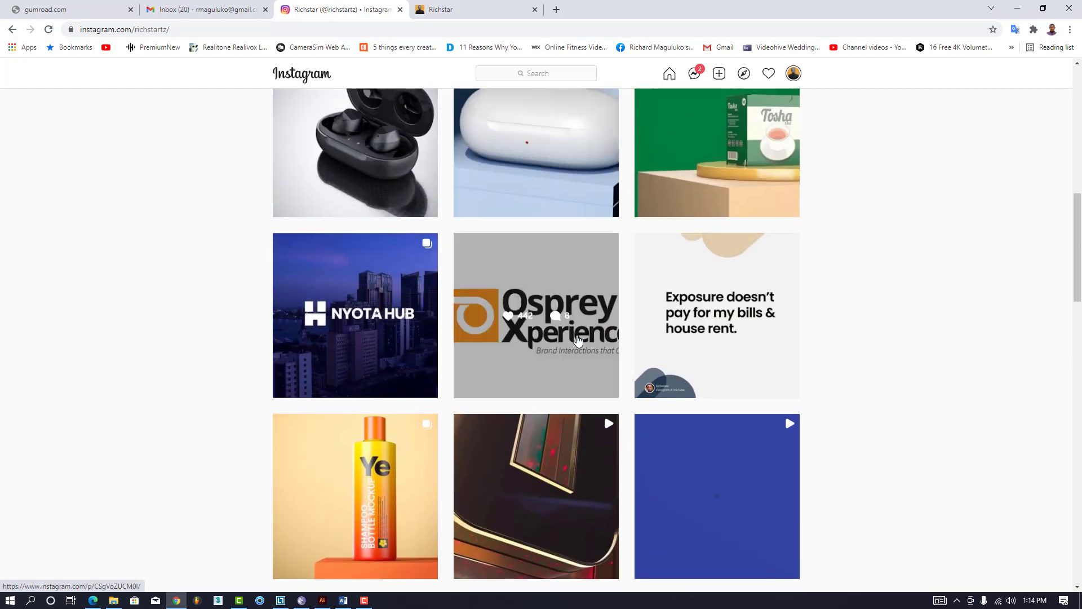
scroll(578, 340, up, 4)
scroll(578, 338, up, 3)
scroll(577, 338, up, 3)
scroll(577, 338, up, 1)
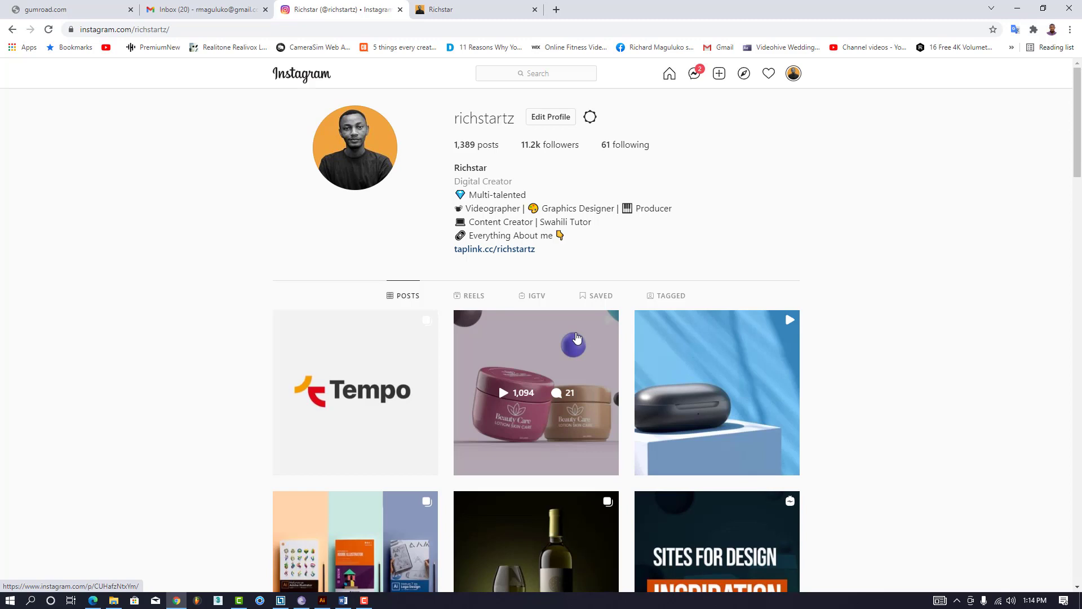
Switch to the Gumroad tab and scroll the storefront until all 15 products load
click(476, 10)
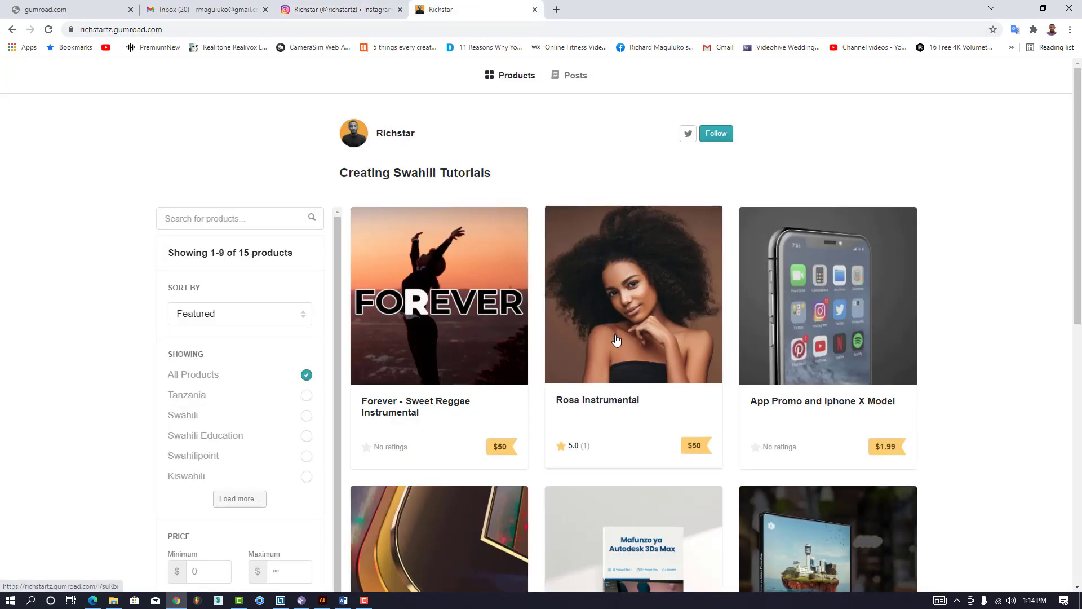
scroll(616, 339, down, 3)
scroll(617, 341, down, 1)
scroll(618, 344, down, 2)
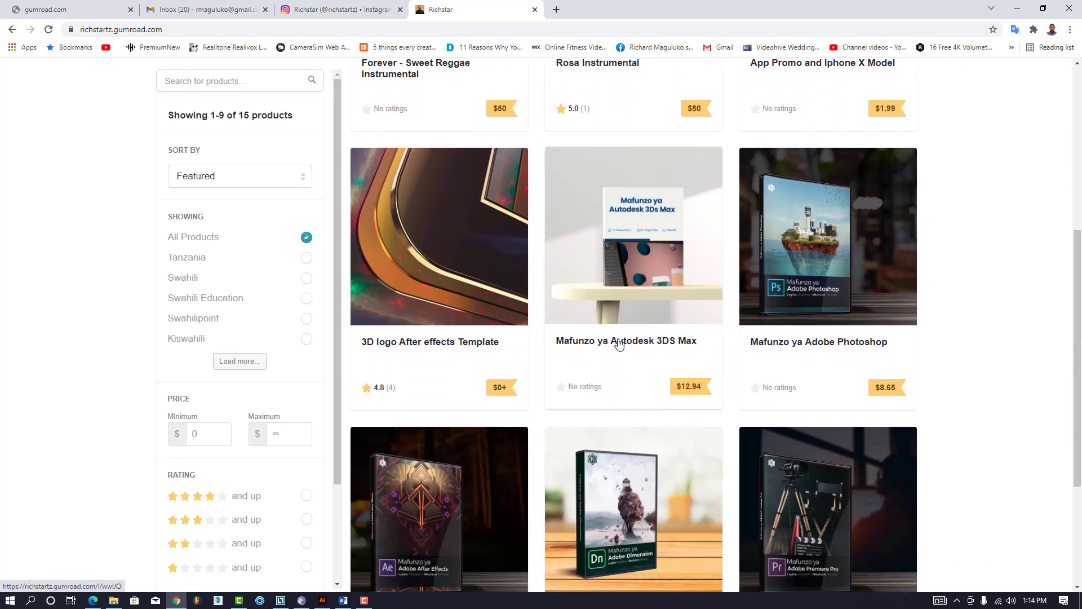
scroll(619, 344, down, 1)
scroll(637, 330, down, 1)
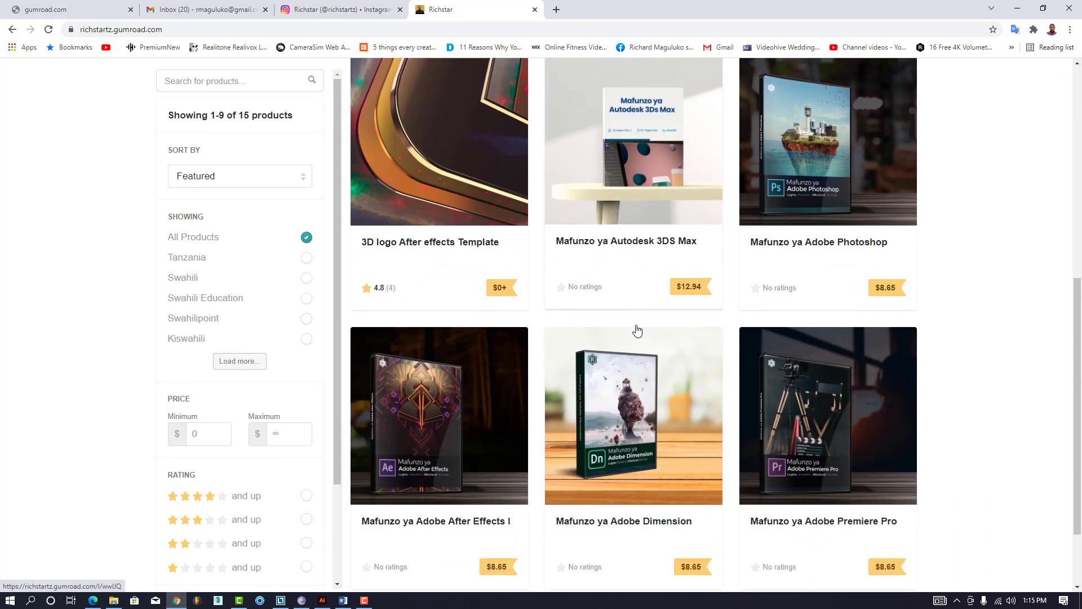
scroll(636, 330, down, 1)
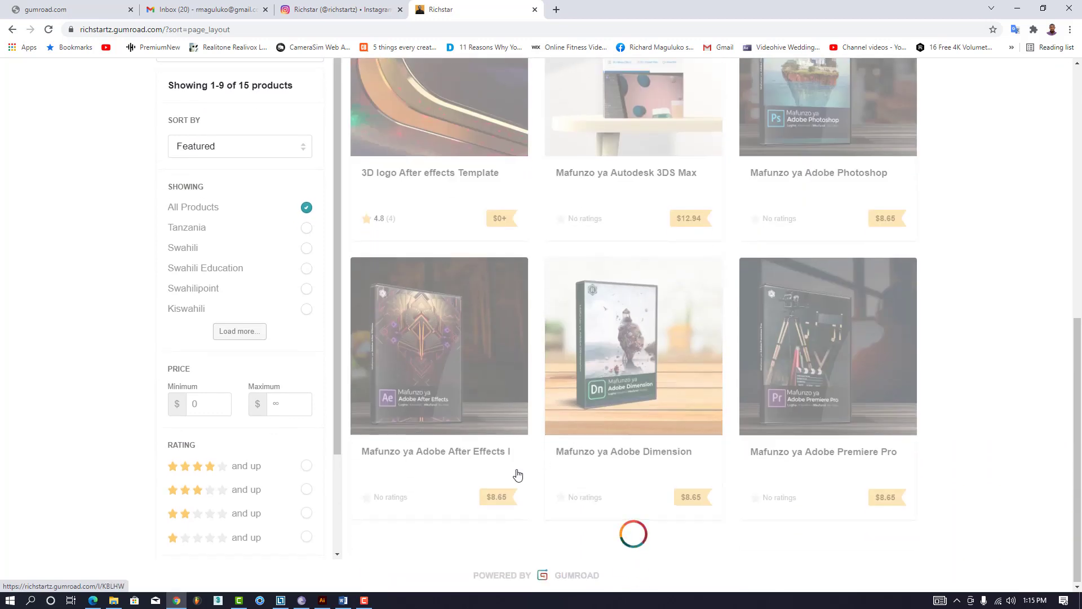
scroll(552, 451, down, 1)
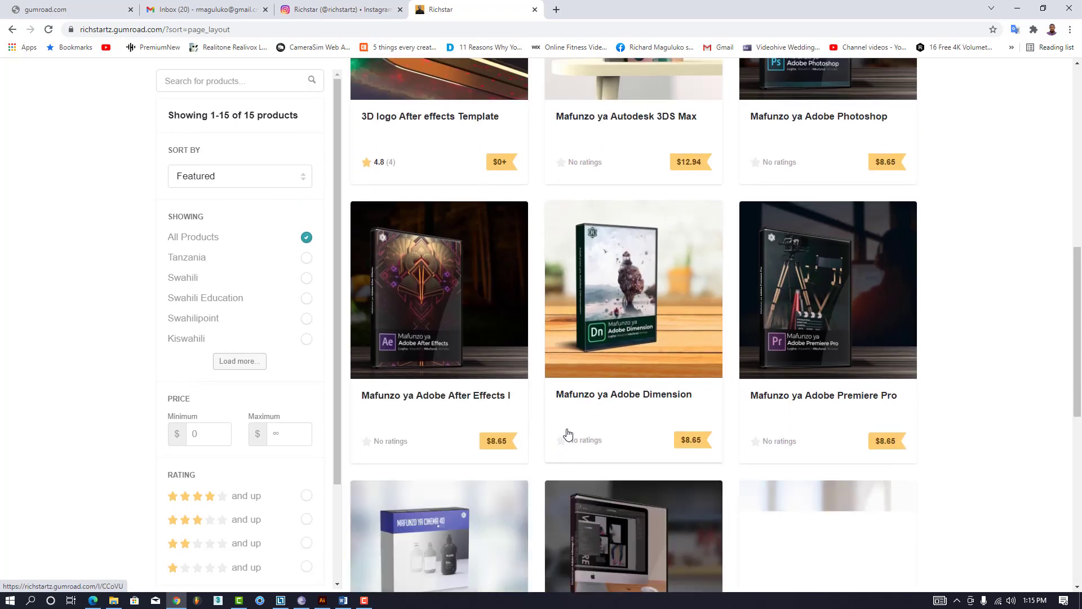
scroll(670, 417, down, 1)
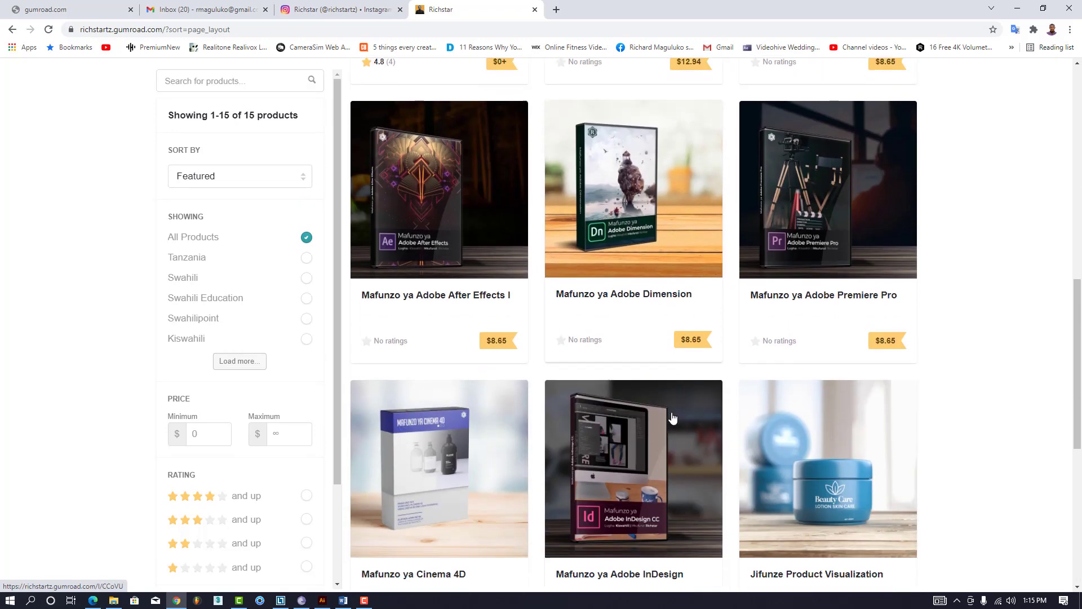
scroll(672, 417, down, 2)
scroll(673, 417, down, 1)
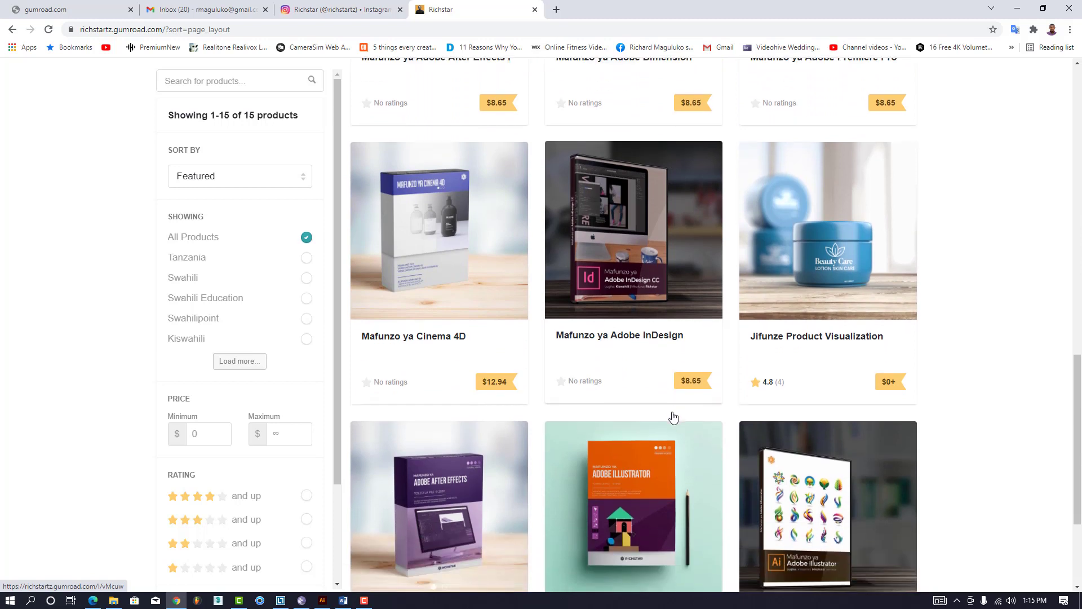
scroll(672, 417, down, 3)
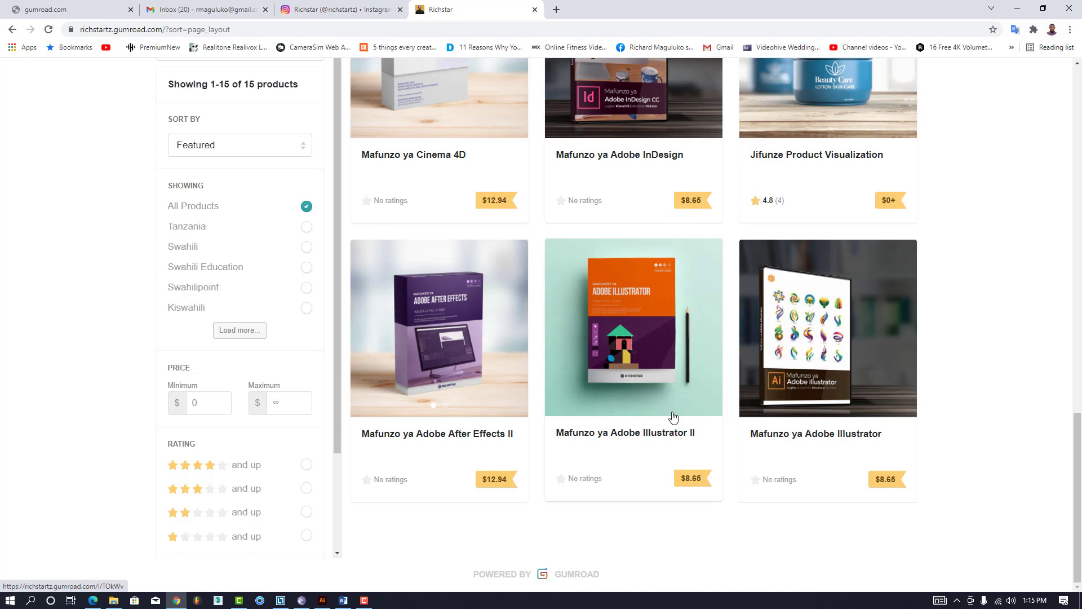
scroll(673, 417, up, 1)
scroll(674, 414, up, 5)
scroll(676, 408, up, 2)
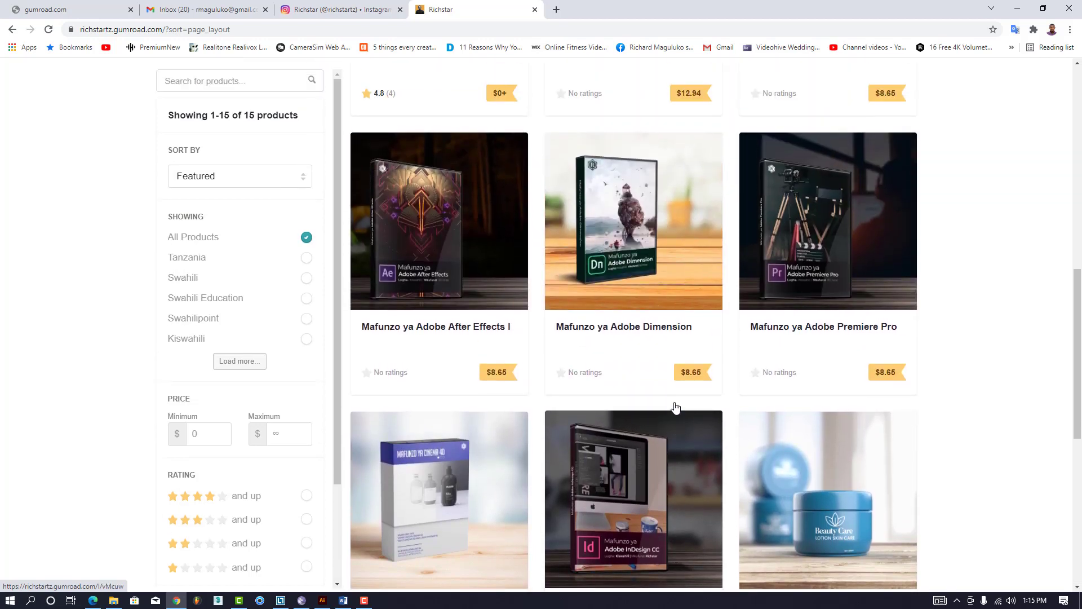